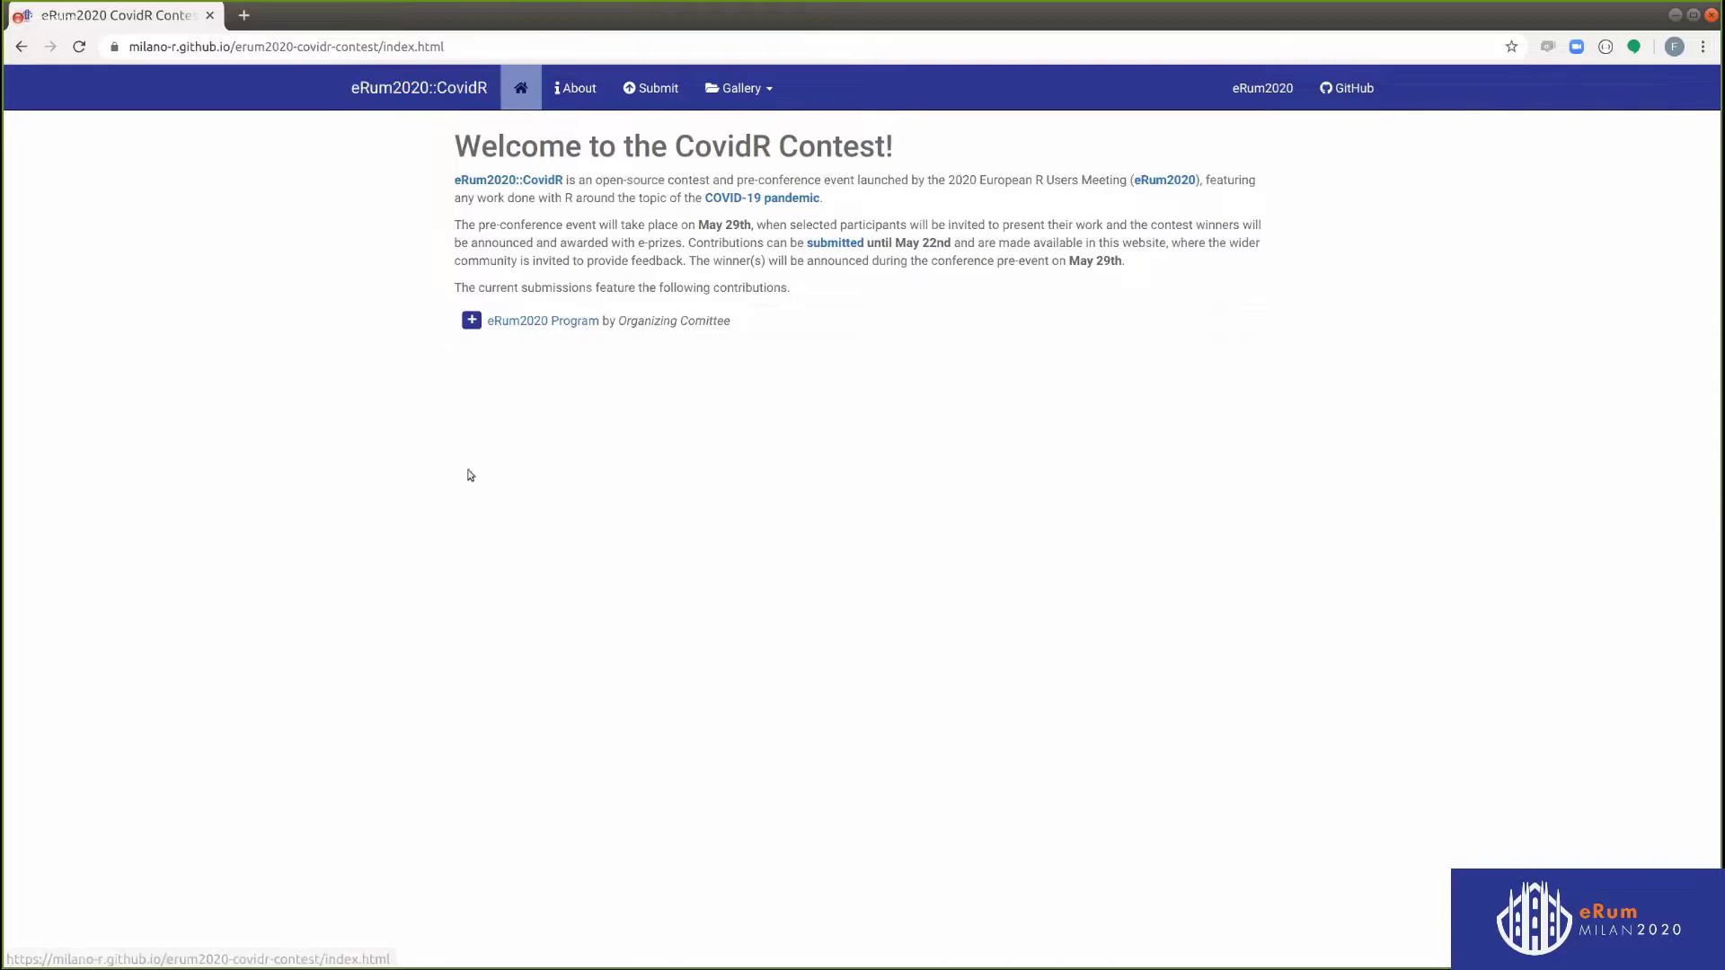
Open the About page and highlight the May 29th and June 17th–20th dates
{"action": "left_click", "coordinate": [574, 93]}
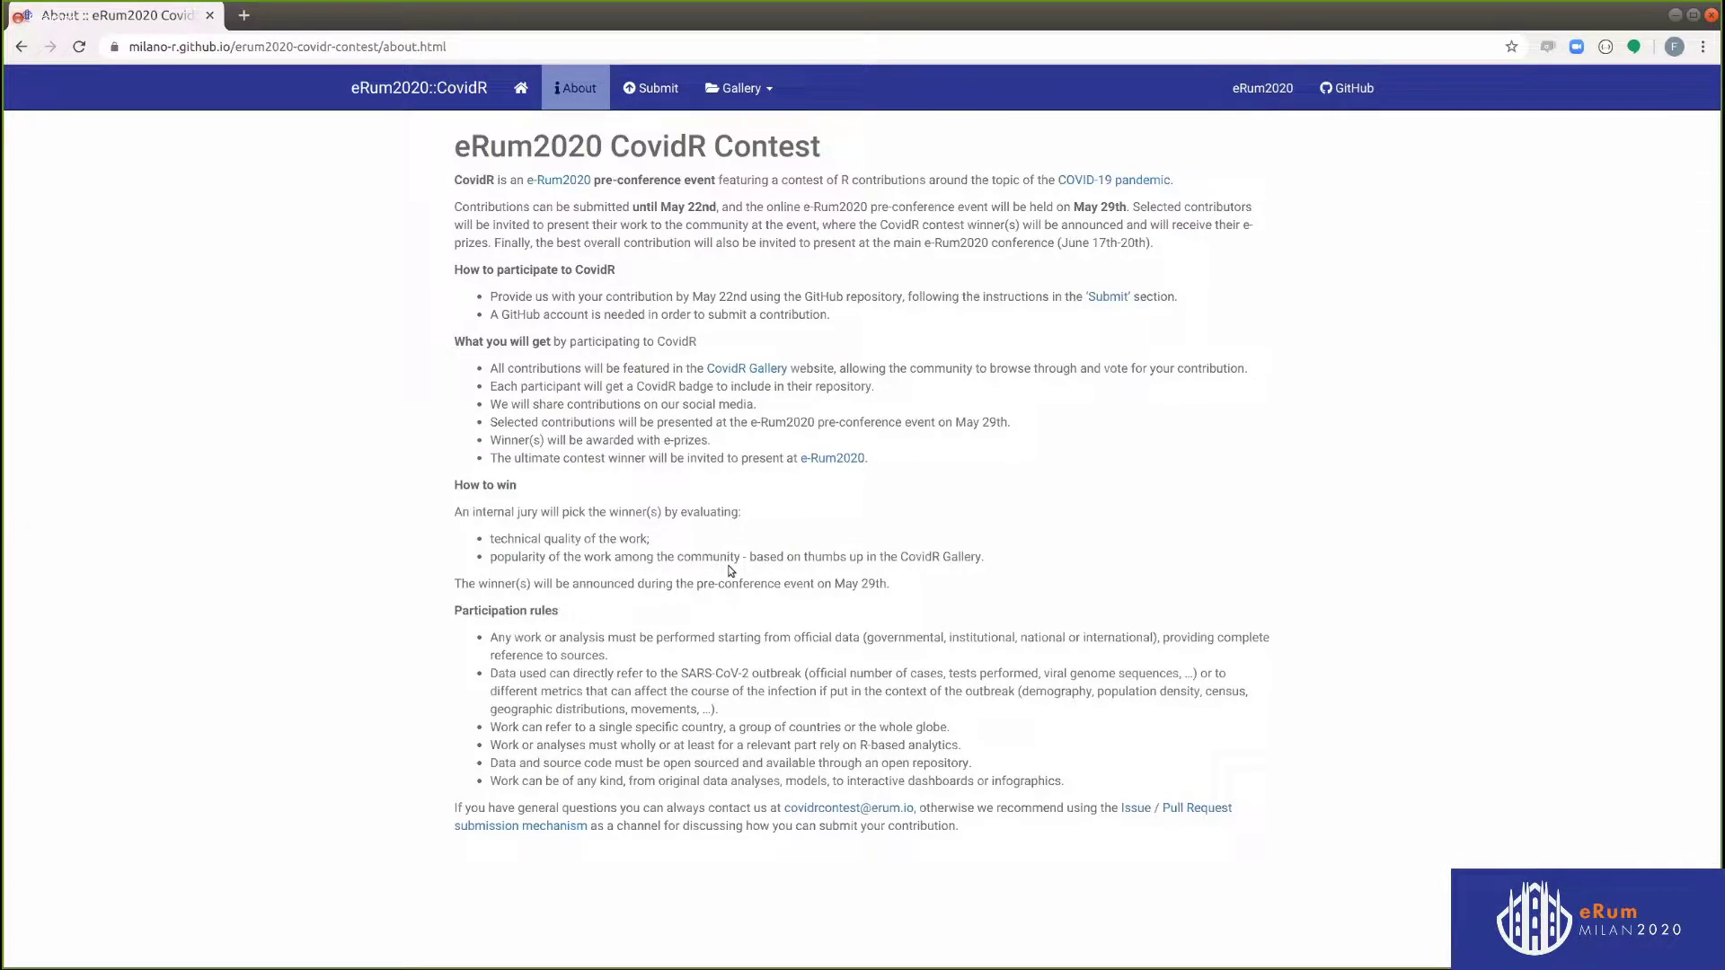
{"action": "left_click_drag", "start_coordinate": [1125, 206], "coordinate": [1073, 202]}
{"action": "left_click", "coordinate": [1066, 243]}
{"action": "left_click_drag", "start_coordinate": [1066, 242], "coordinate": [1148, 243]}
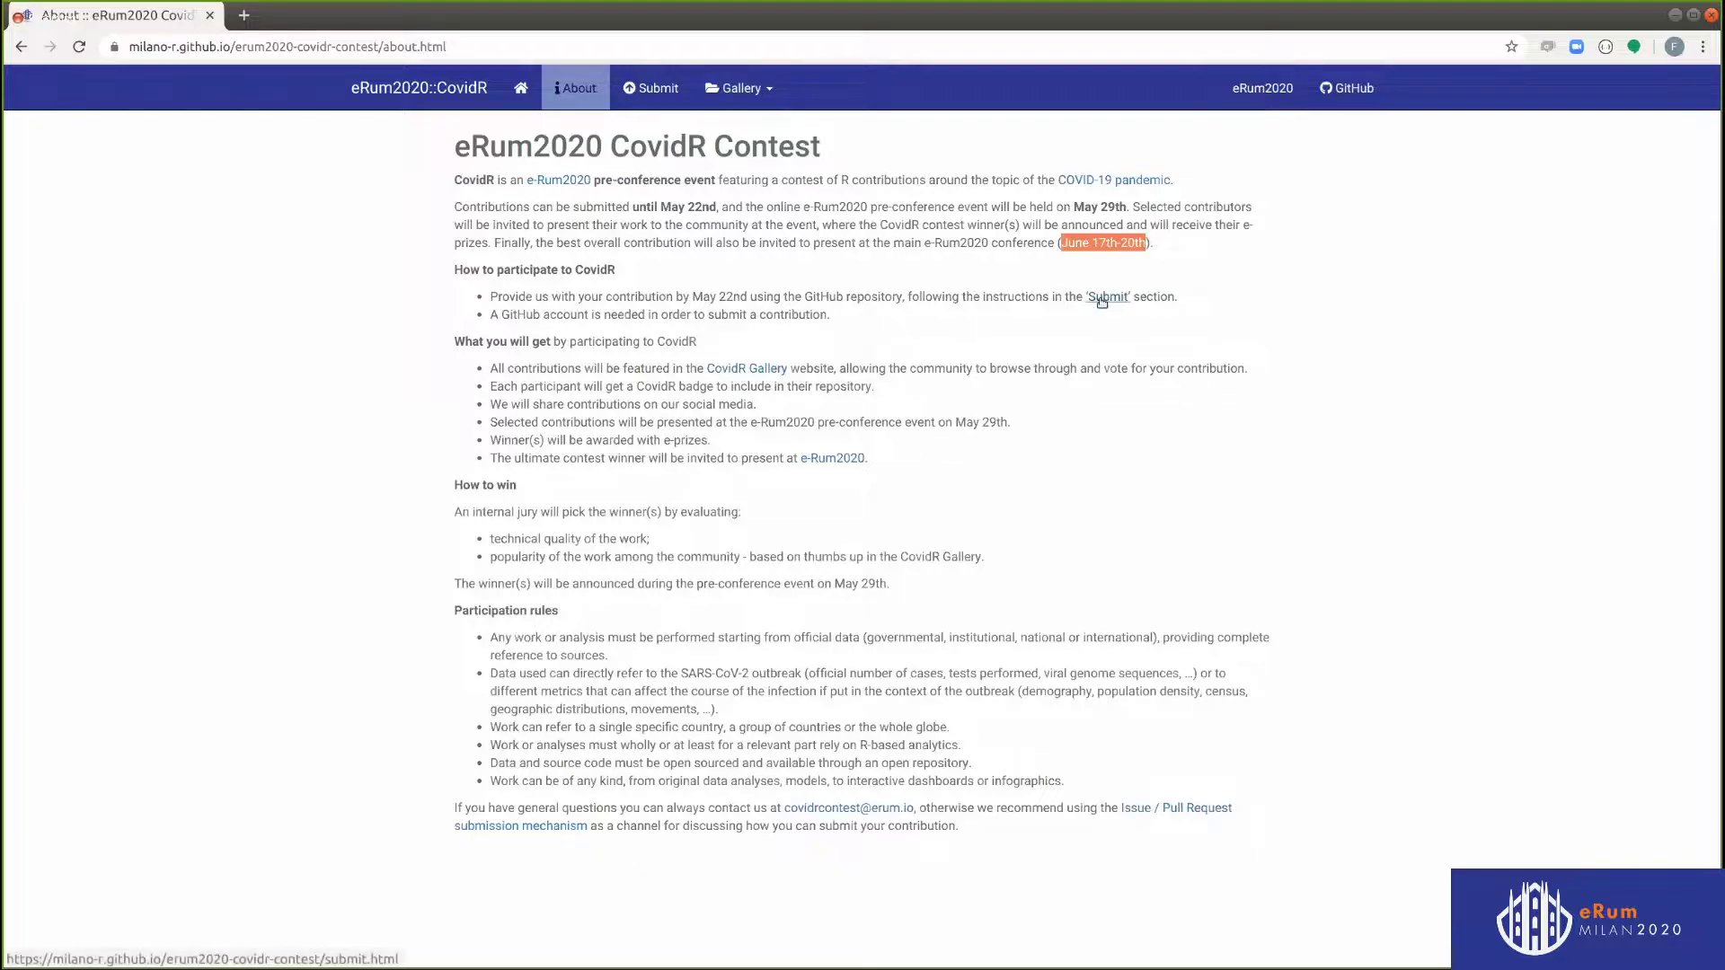
From the Submit instructions, follow the 'Fork the repository' link to GitHub
{"action": "left_click", "coordinate": [662, 90]}
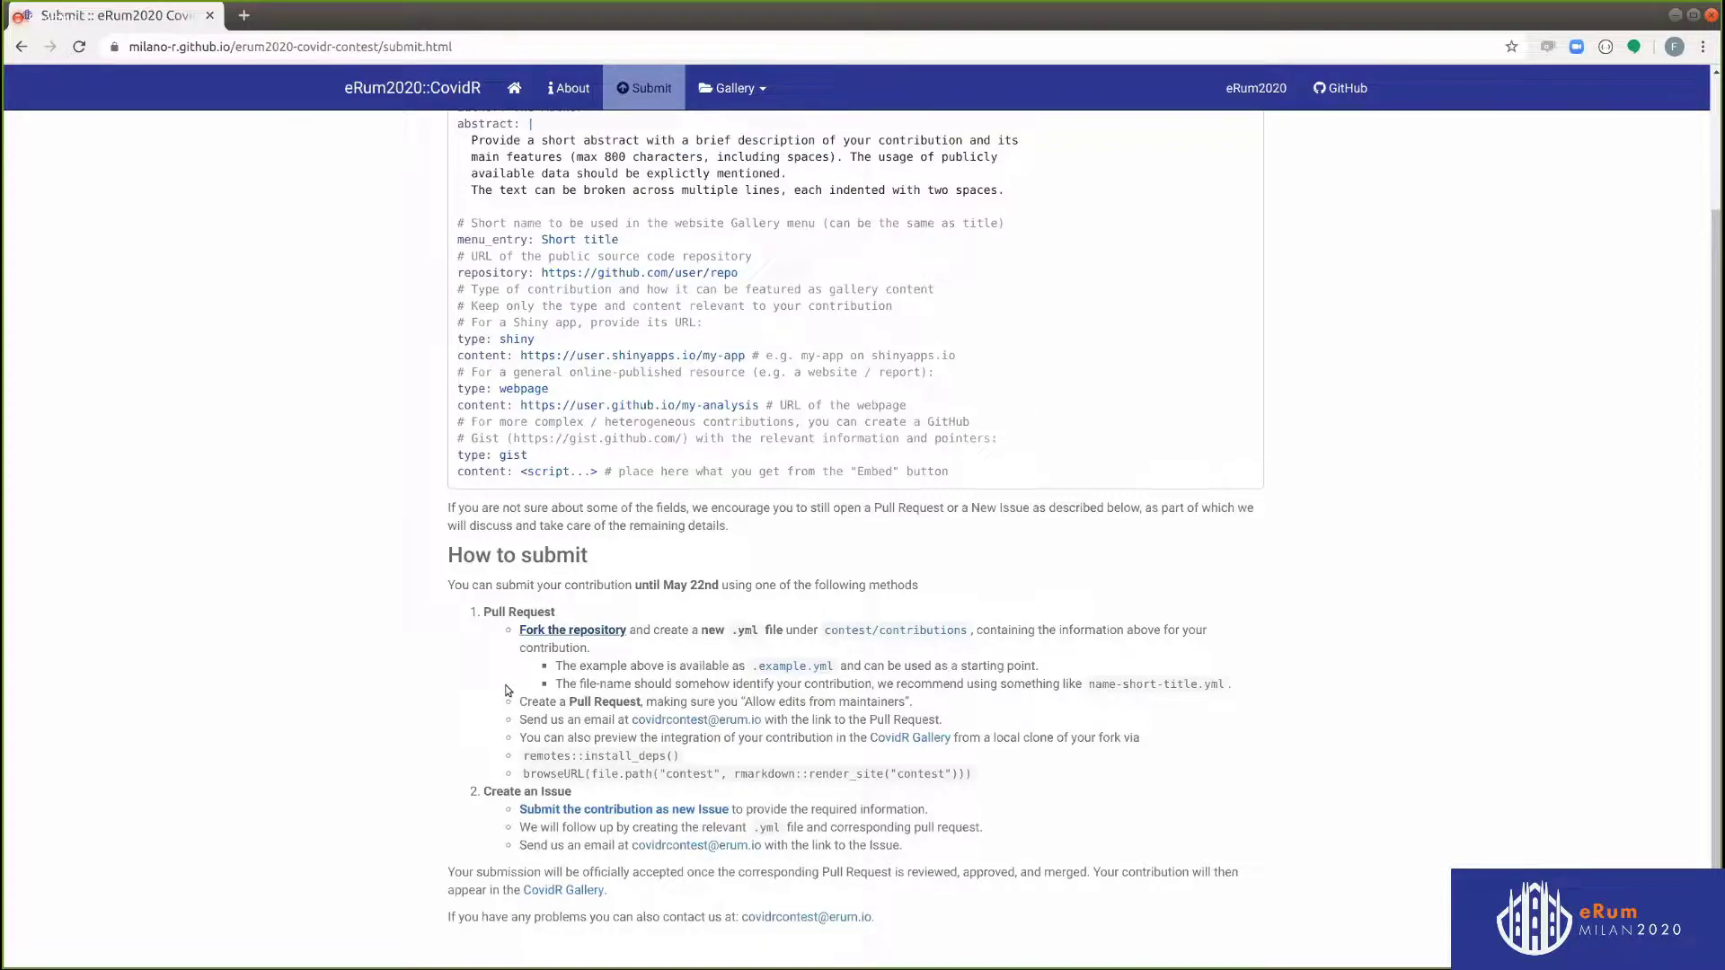
{"action": "left_click", "coordinate": [568, 631]}
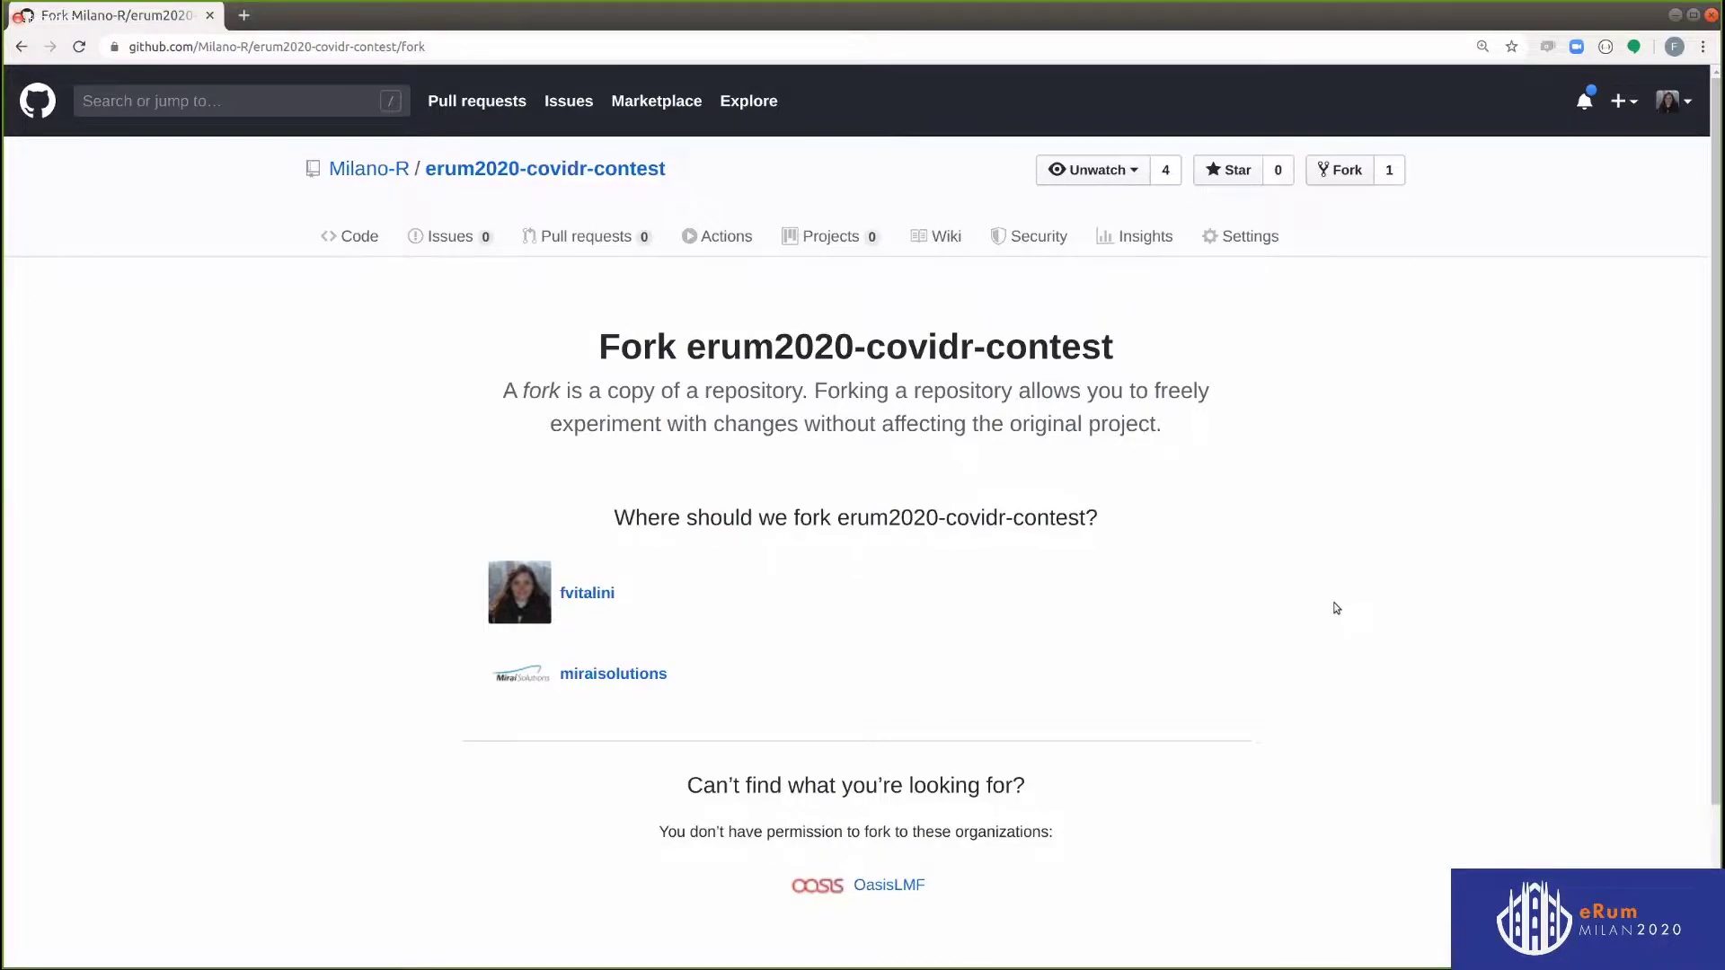
Fork erum2020-covidr-contest into your personal account and go to the fork
{"action": "left_click", "coordinate": [595, 590]}
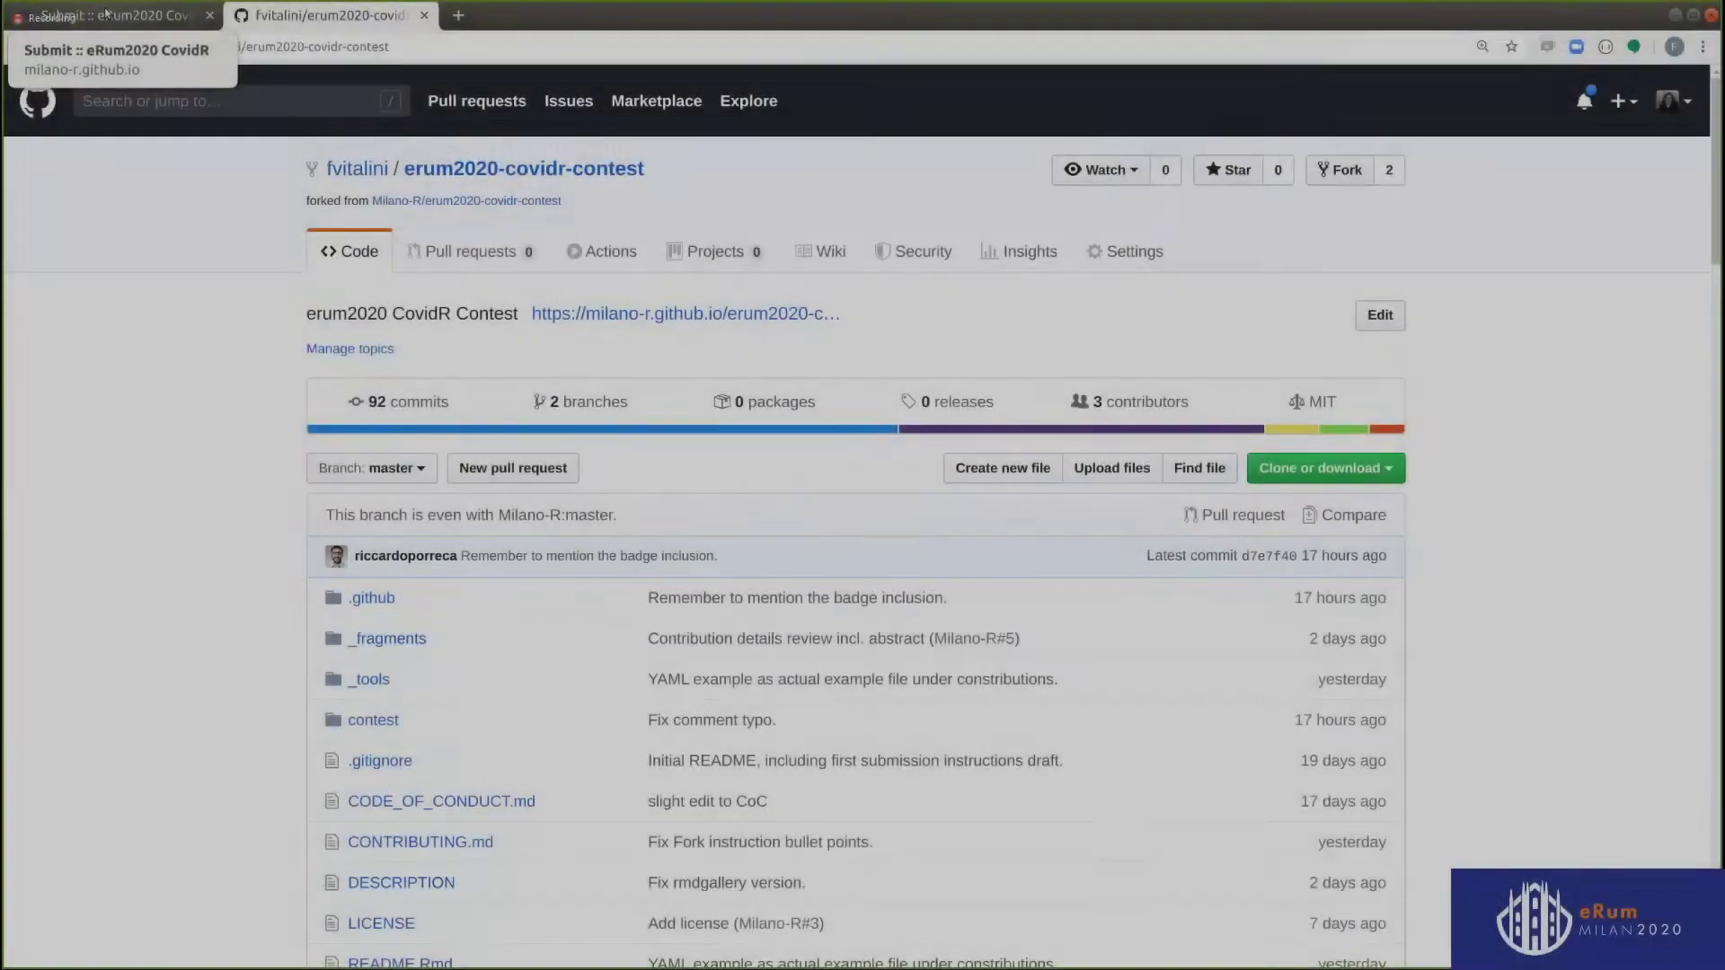
{"action": "left_click", "coordinate": [105, 14]}
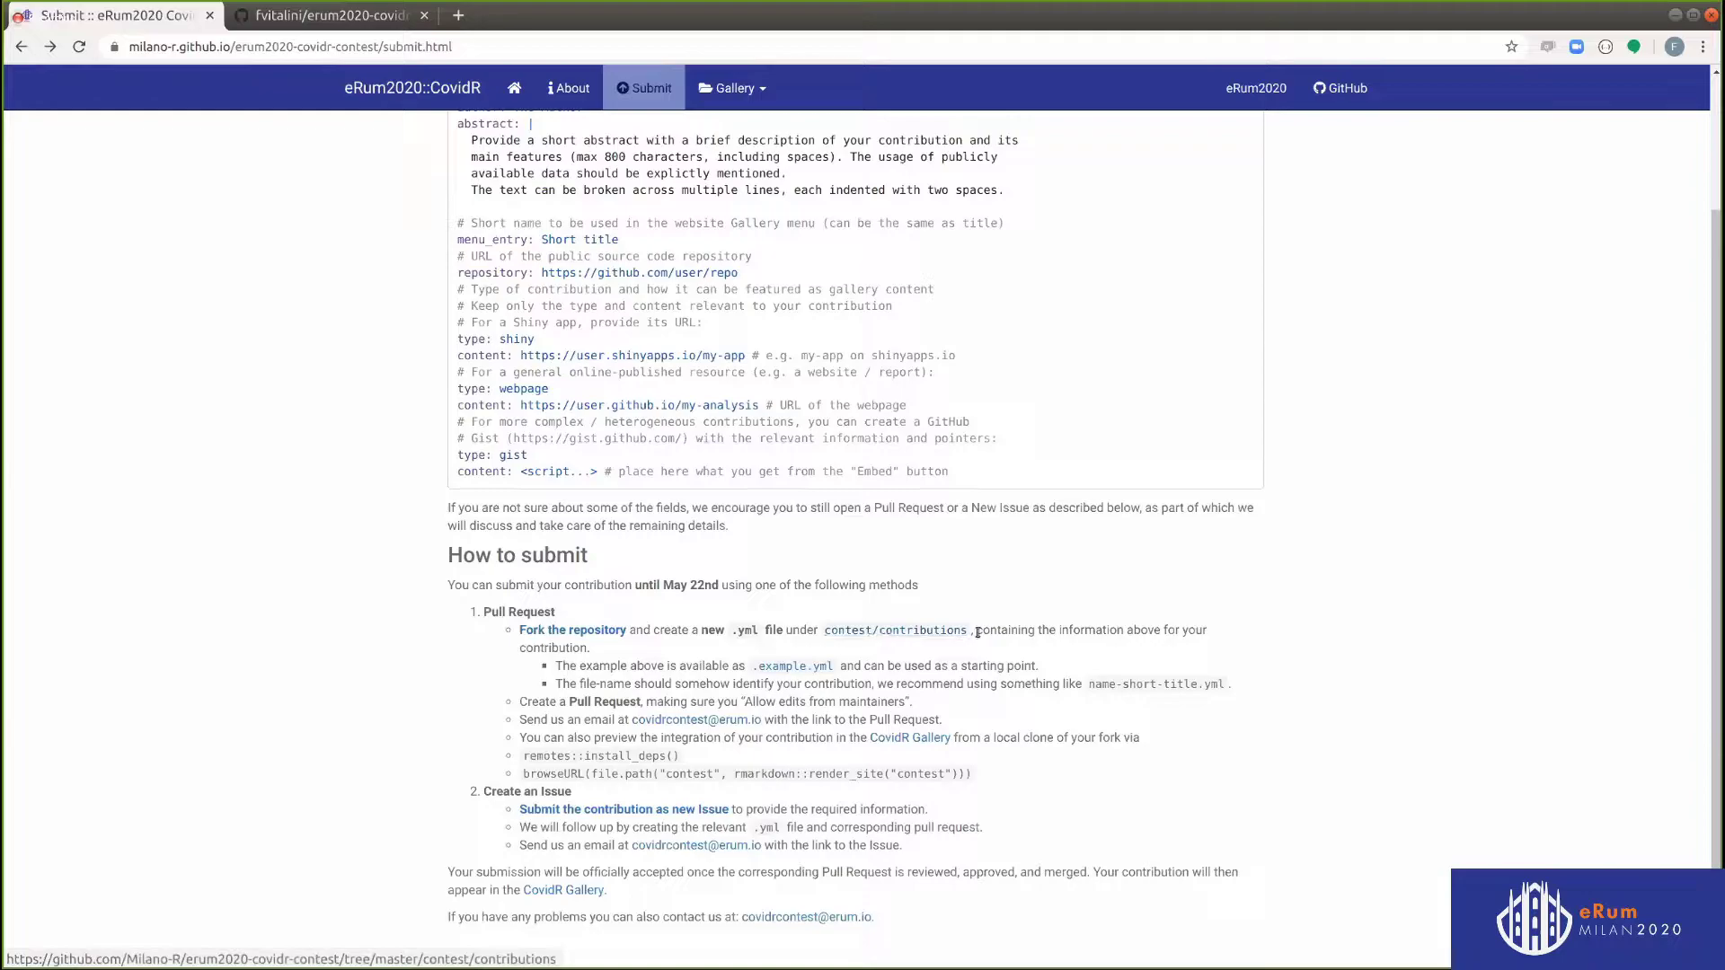
{"action": "left_click", "coordinate": [350, 15]}
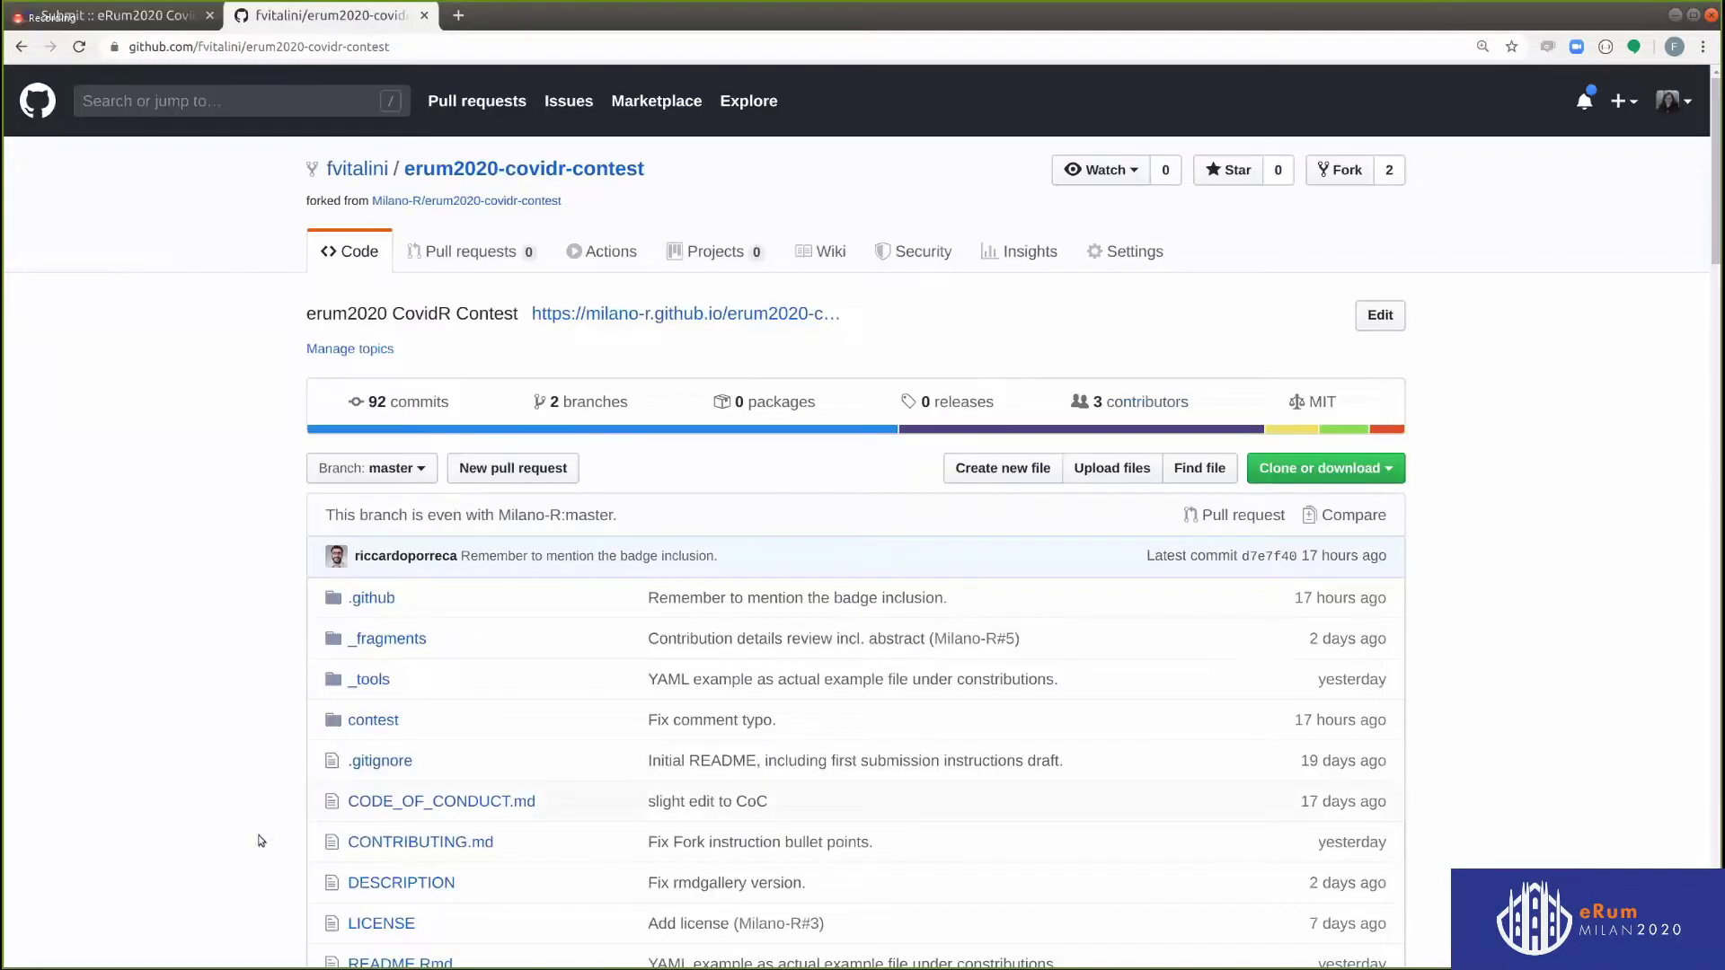
Copy the contents of contest/contributions/.example.yml, then return to the contributions folder
{"action": "scroll", "coordinate": [261, 643], "scroll_direction": "down", "scroll_amount": 2}
{"action": "left_click", "coordinate": [370, 620]}
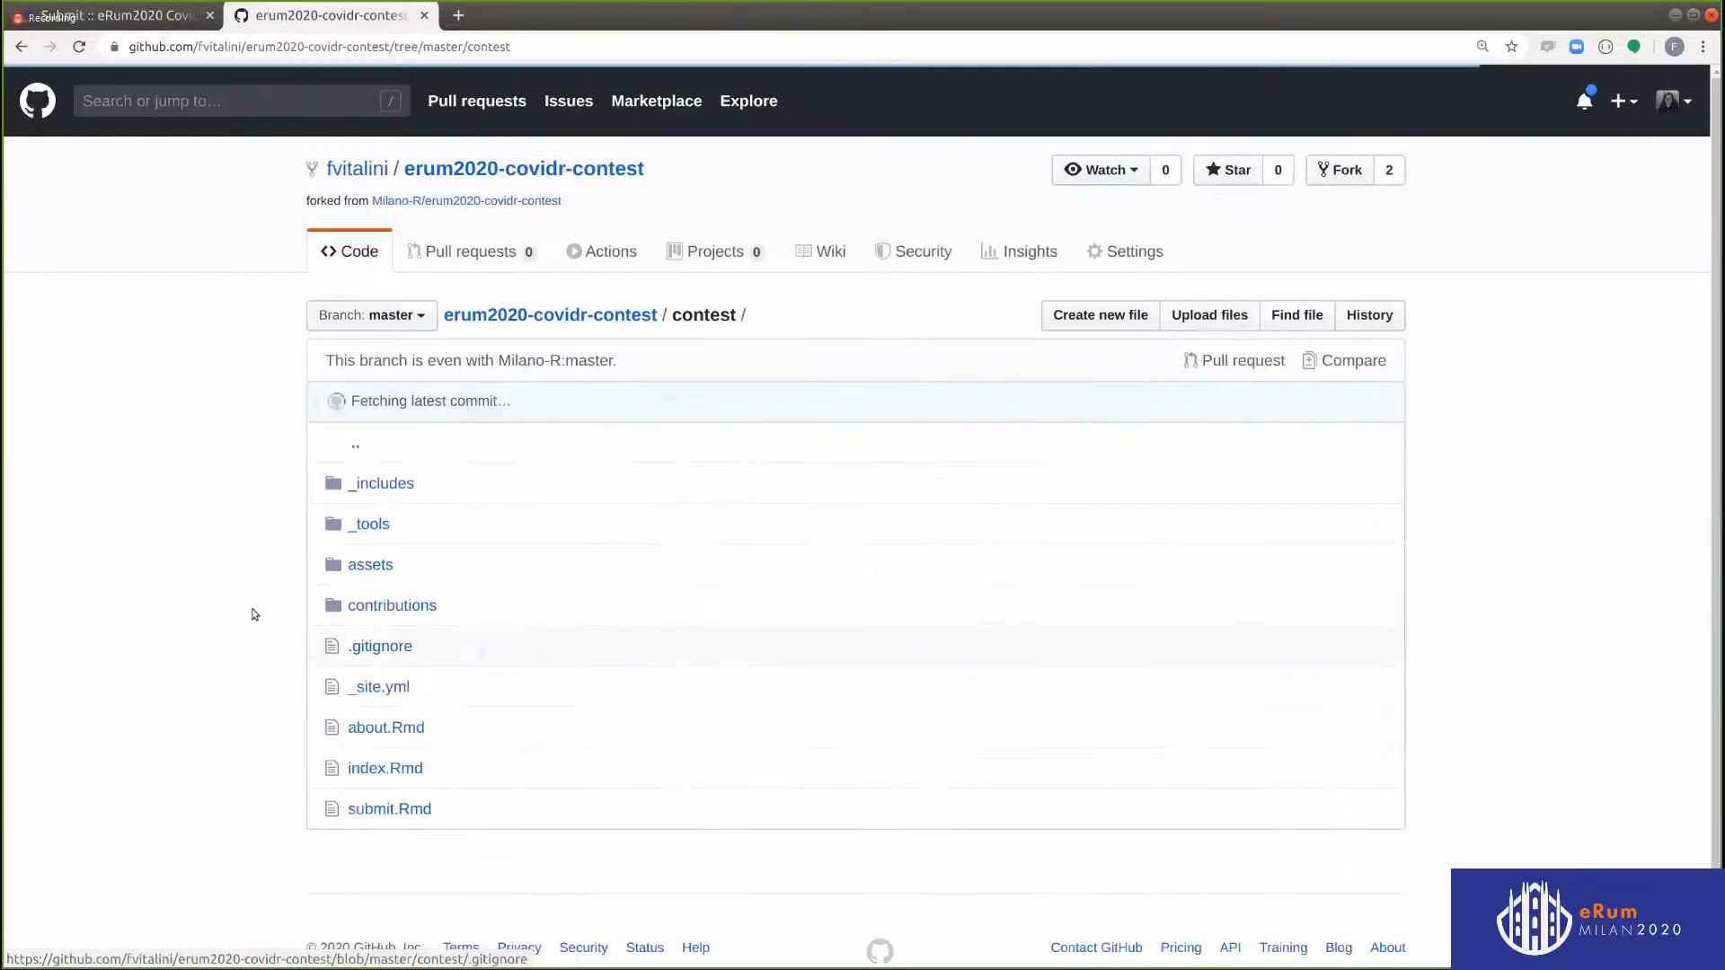
{"action": "left_click", "coordinate": [403, 606]}
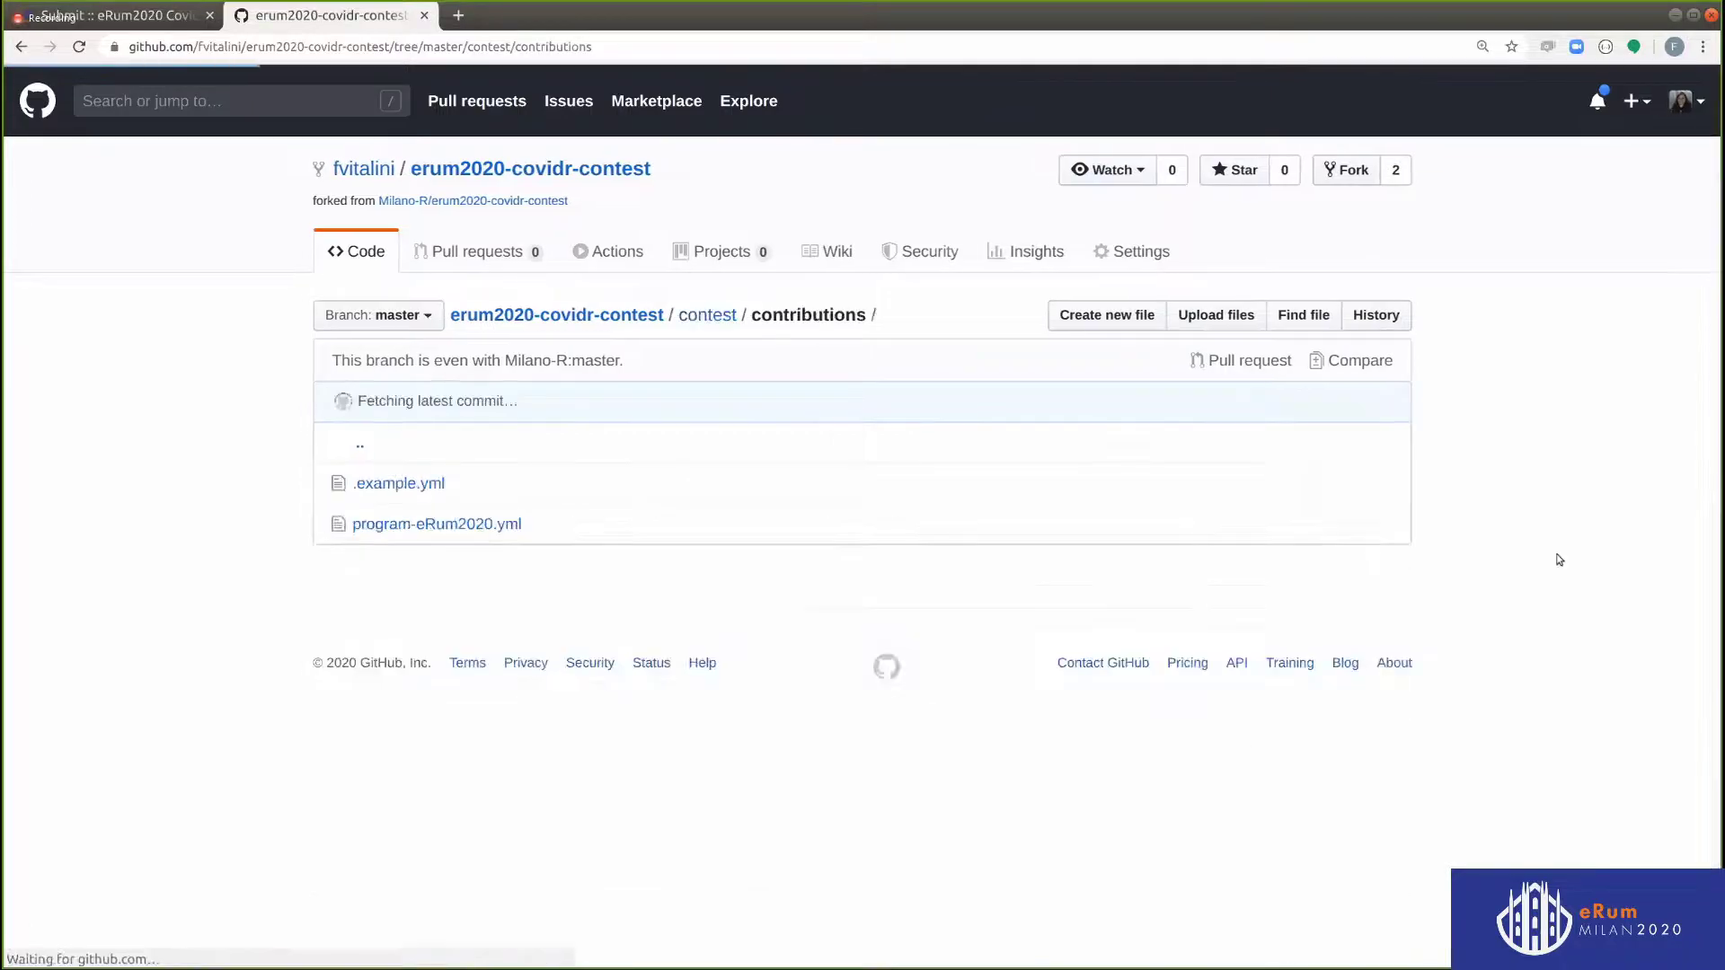
{"action": "left_click", "coordinate": [368, 489]}
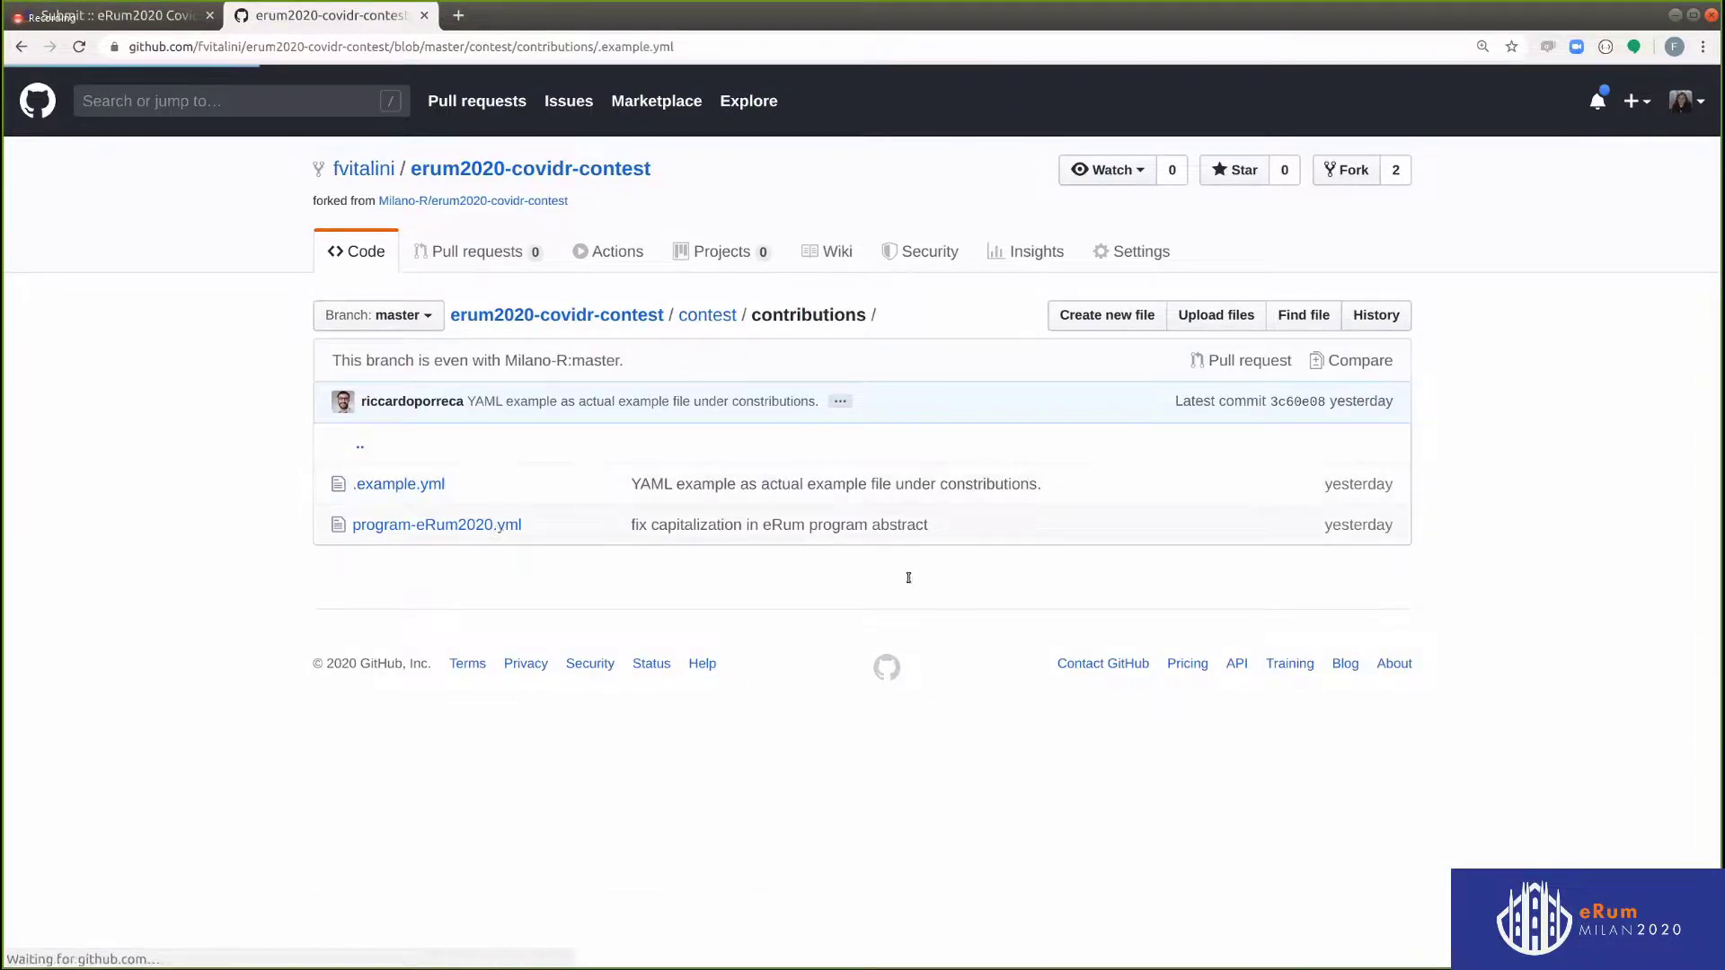
{"action": "scroll", "coordinate": [771, 702], "scroll_direction": "down", "scroll_amount": 5}
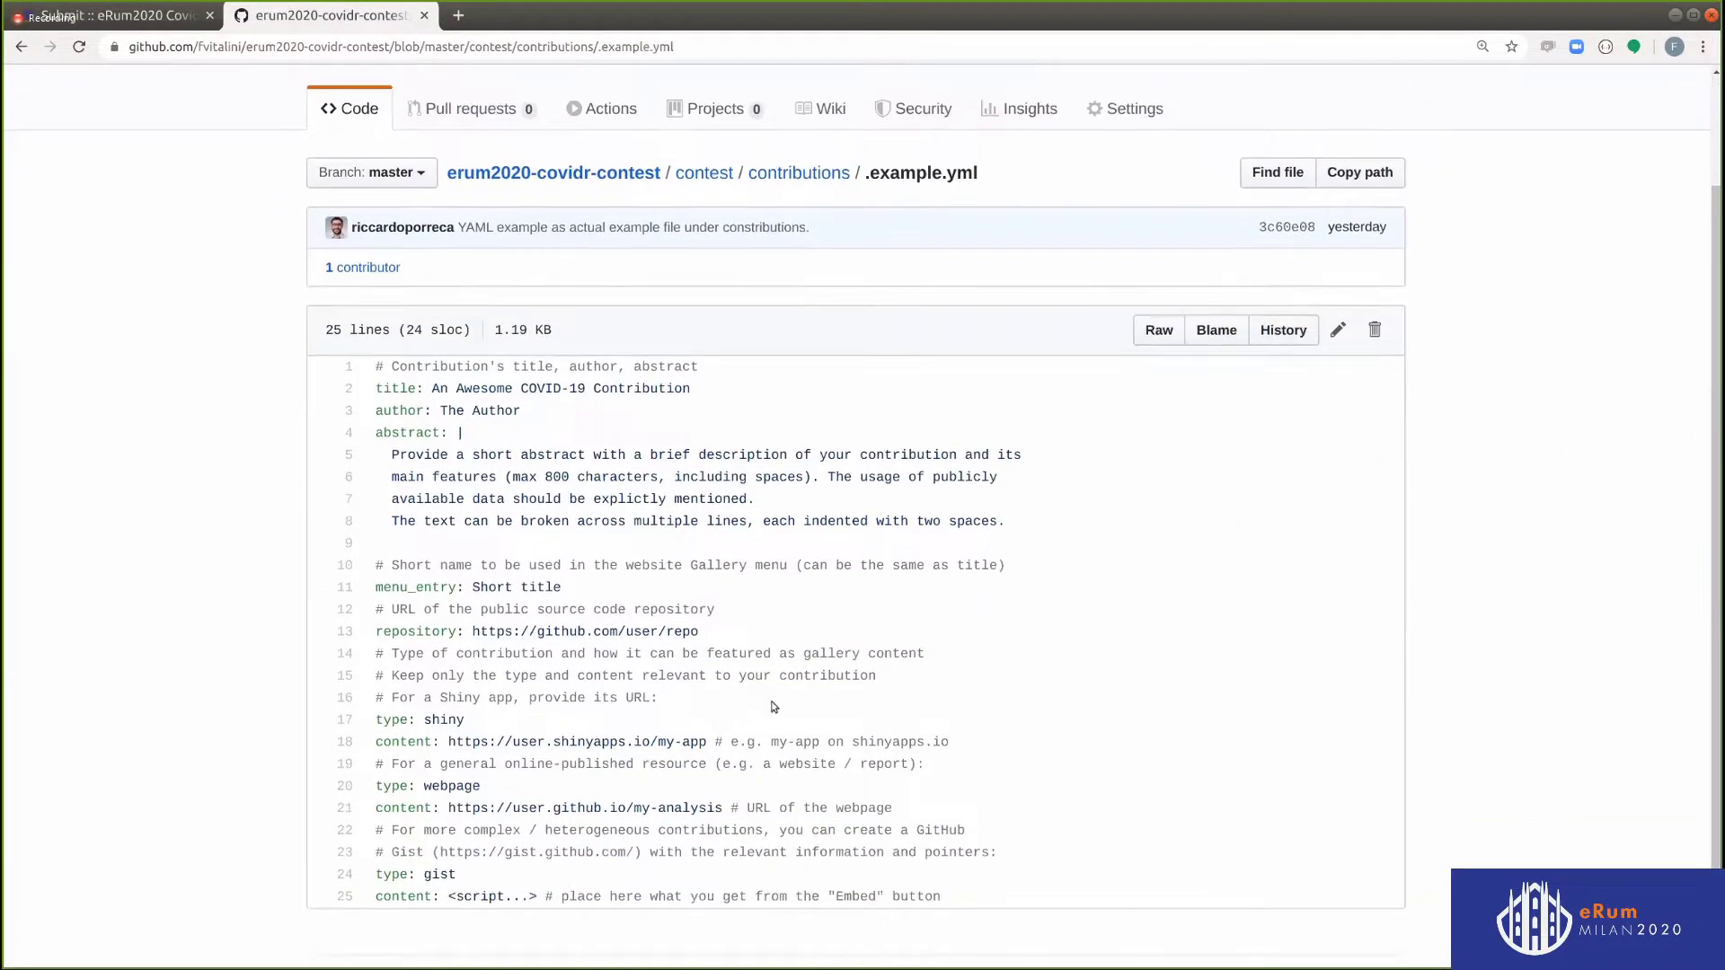
{"action": "scroll", "coordinate": [771, 705], "scroll_direction": "up", "scroll_amount": 4}
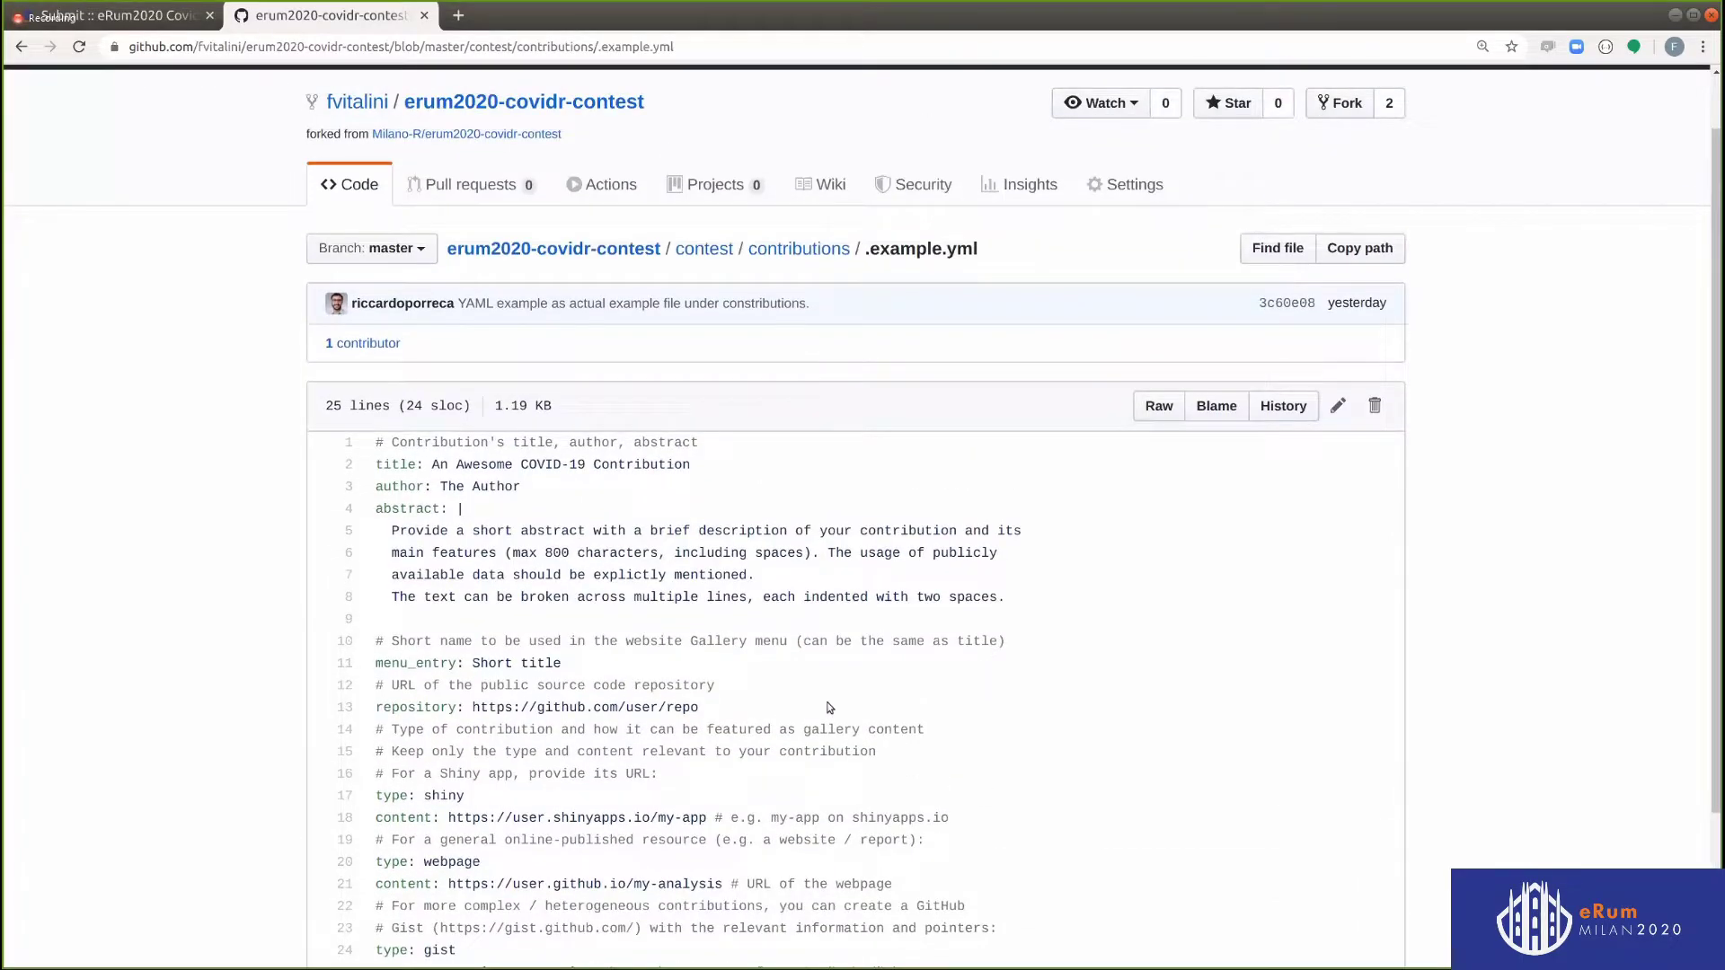
{"action": "left_click_drag", "start_coordinate": [1419, 247], "coordinate": [372, 252]}
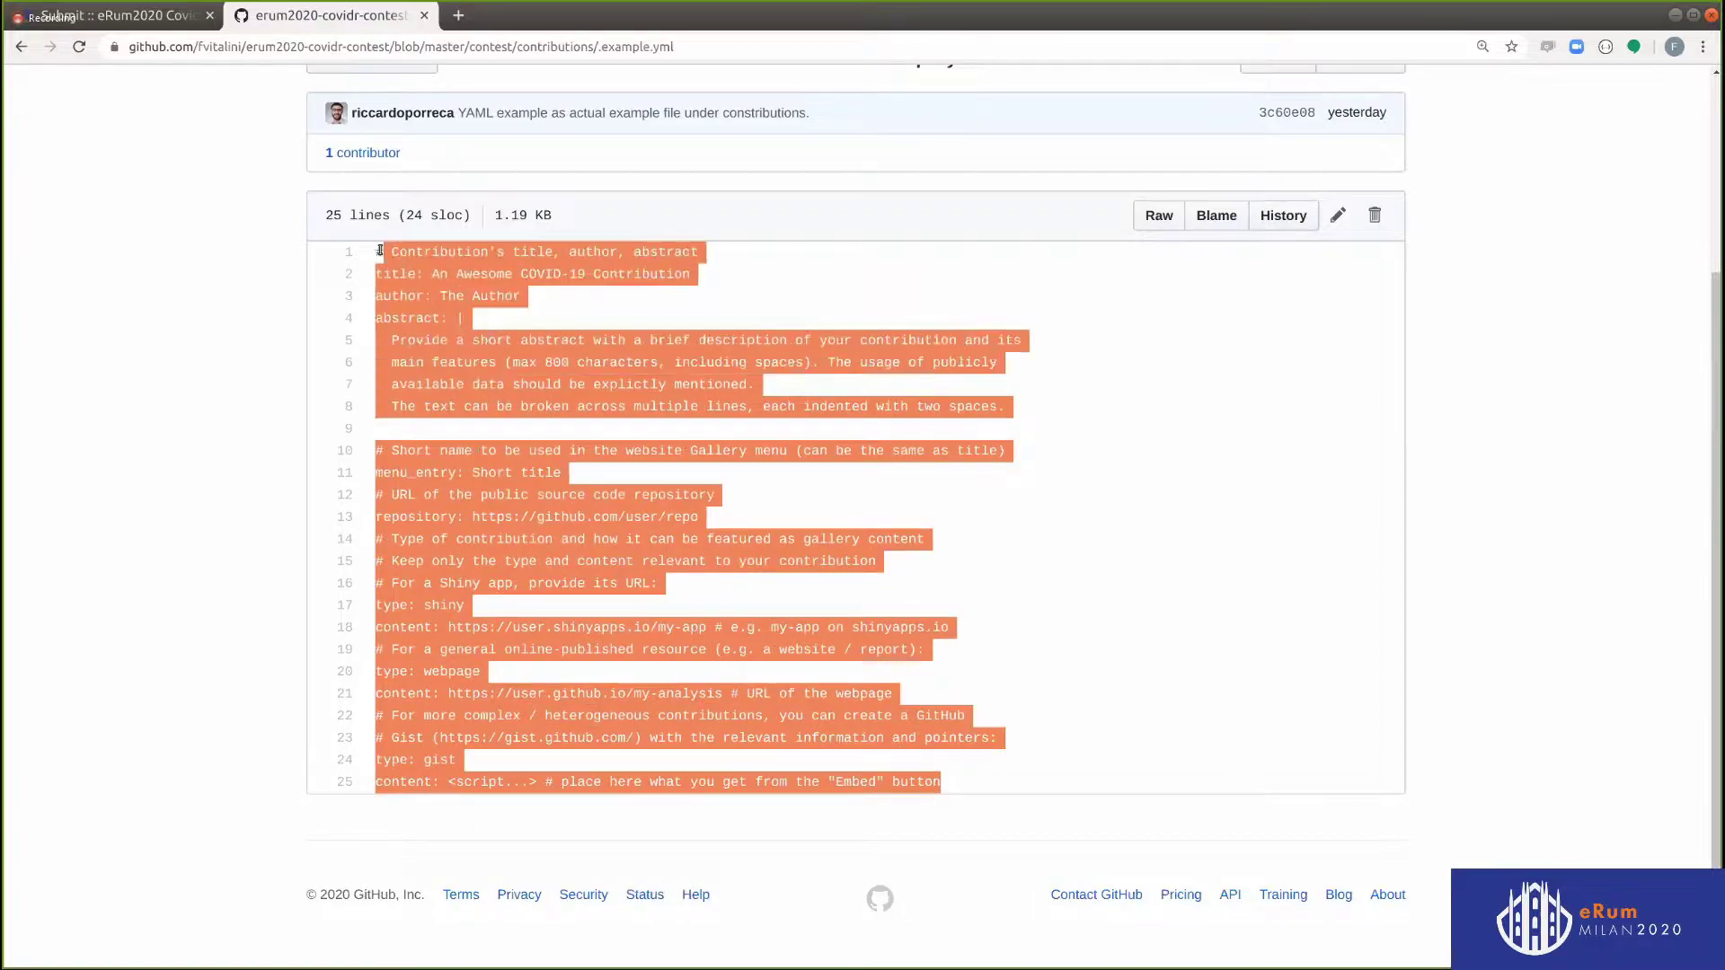
{"action": "scroll", "coordinate": [787, 301], "scroll_direction": "up", "scroll_amount": 5}
{"action": "left_click", "coordinate": [787, 299]}
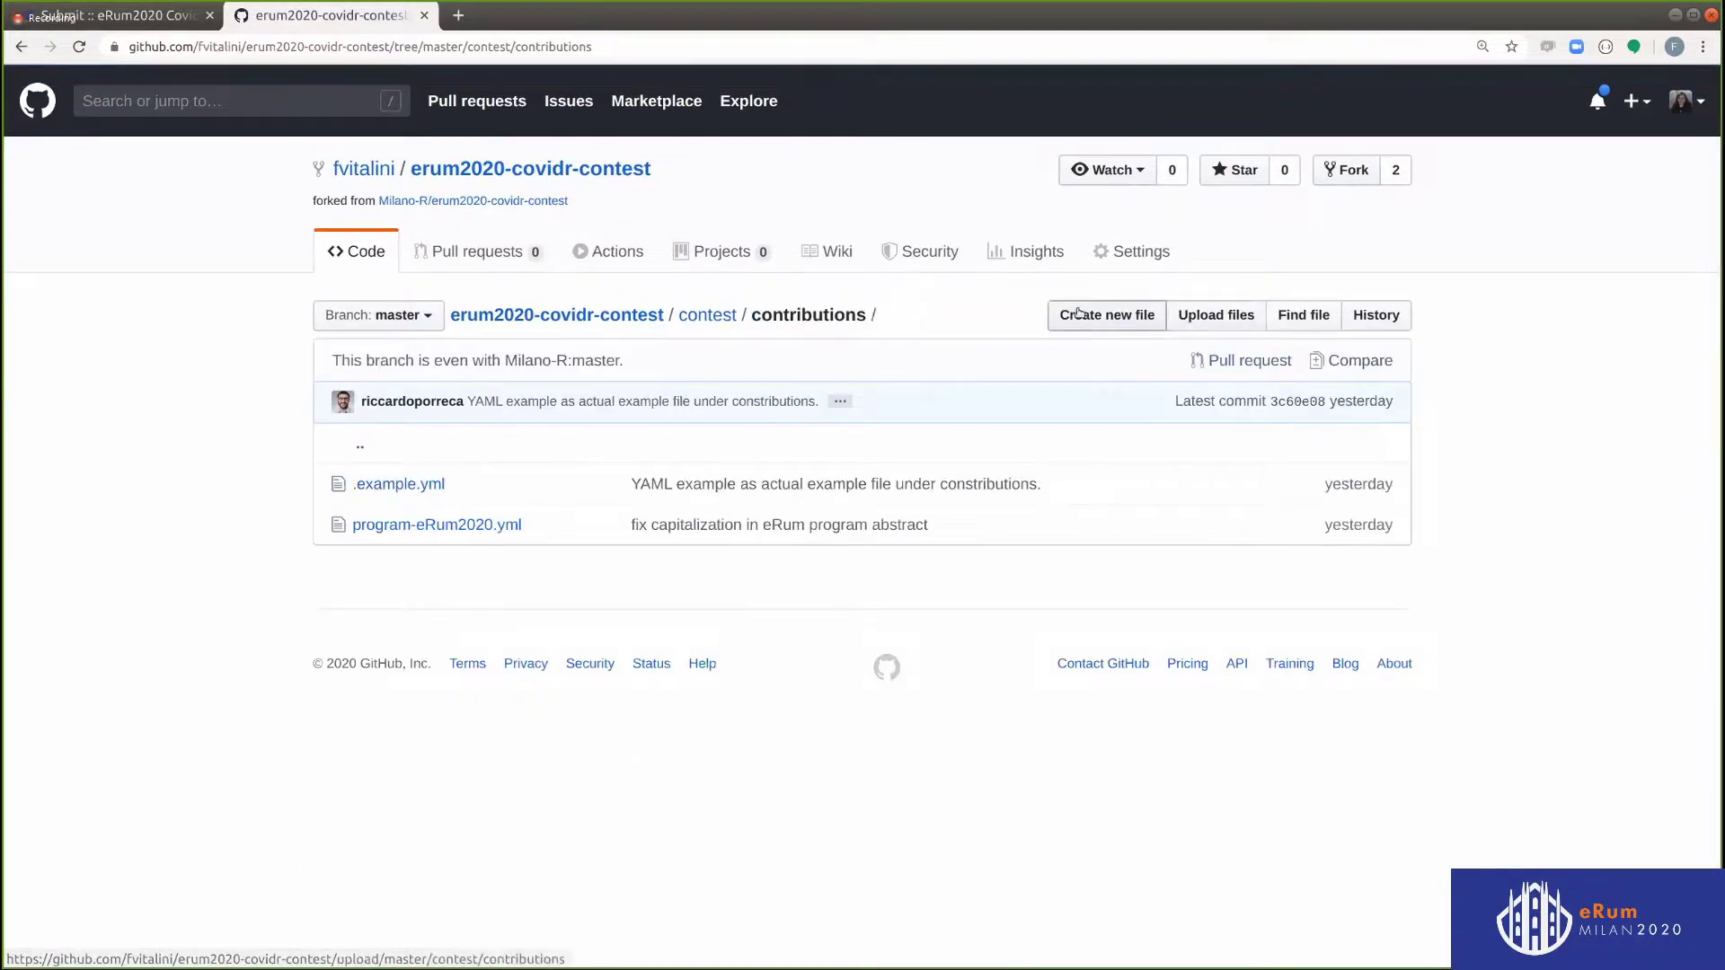
Create a new file from the template with the Covid19 Shiny App title, abstract and repository
{"action": "left_click", "coordinate": [1078, 313]}
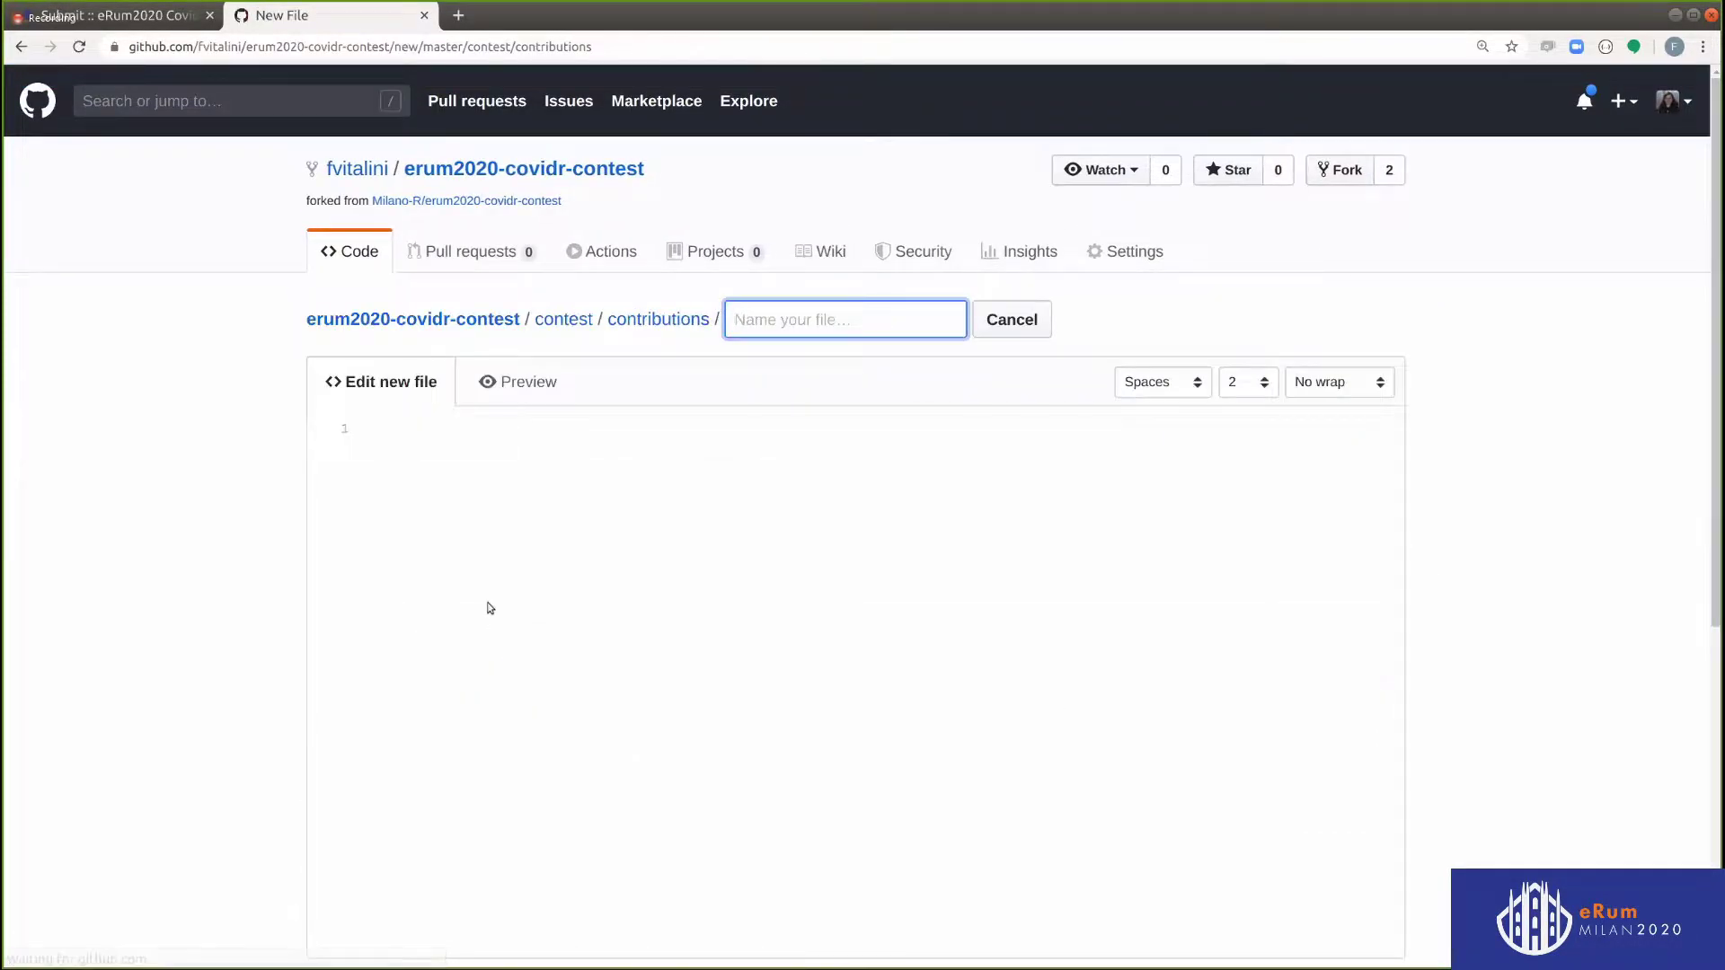
{"action": "type", "text": "# Contribution's title, author, abstract title: An Awesome COVID-19 Contribution author: The Author abstract: |   Provide a short abstract with a brief description of your contribution and its   main features (max 800 characters, including spaces). The usage of publicly   available data should be explicitly mentioned.   The text can be broken across multiple lines, each indented with two spaces. # Short name to be used in the website Gallery menu (can be the same as title) menu_entry: Short title # URL of the public source code repository repository: https://github.com/user/repo # Type of contribution and how it can be featured as gallery content # Keep only the type and content relevant to your contribution # For a Shiny app, provide its URL: type: shiny content: https://user.shinyapps.io/my-app # e.g. my-app on shinyapps.io # For a general online-published resource (e.g. a website / report): type: webpage content: https://user.github.io/my-analysis # URL of the webpage # For more complex / heterogeneous contributions, you can create a GitHub # Gist (https://gist.github.com/) with the relevant information and pointers: type: gist content: <script...> # place here what you get from the \"Embed\" button"}
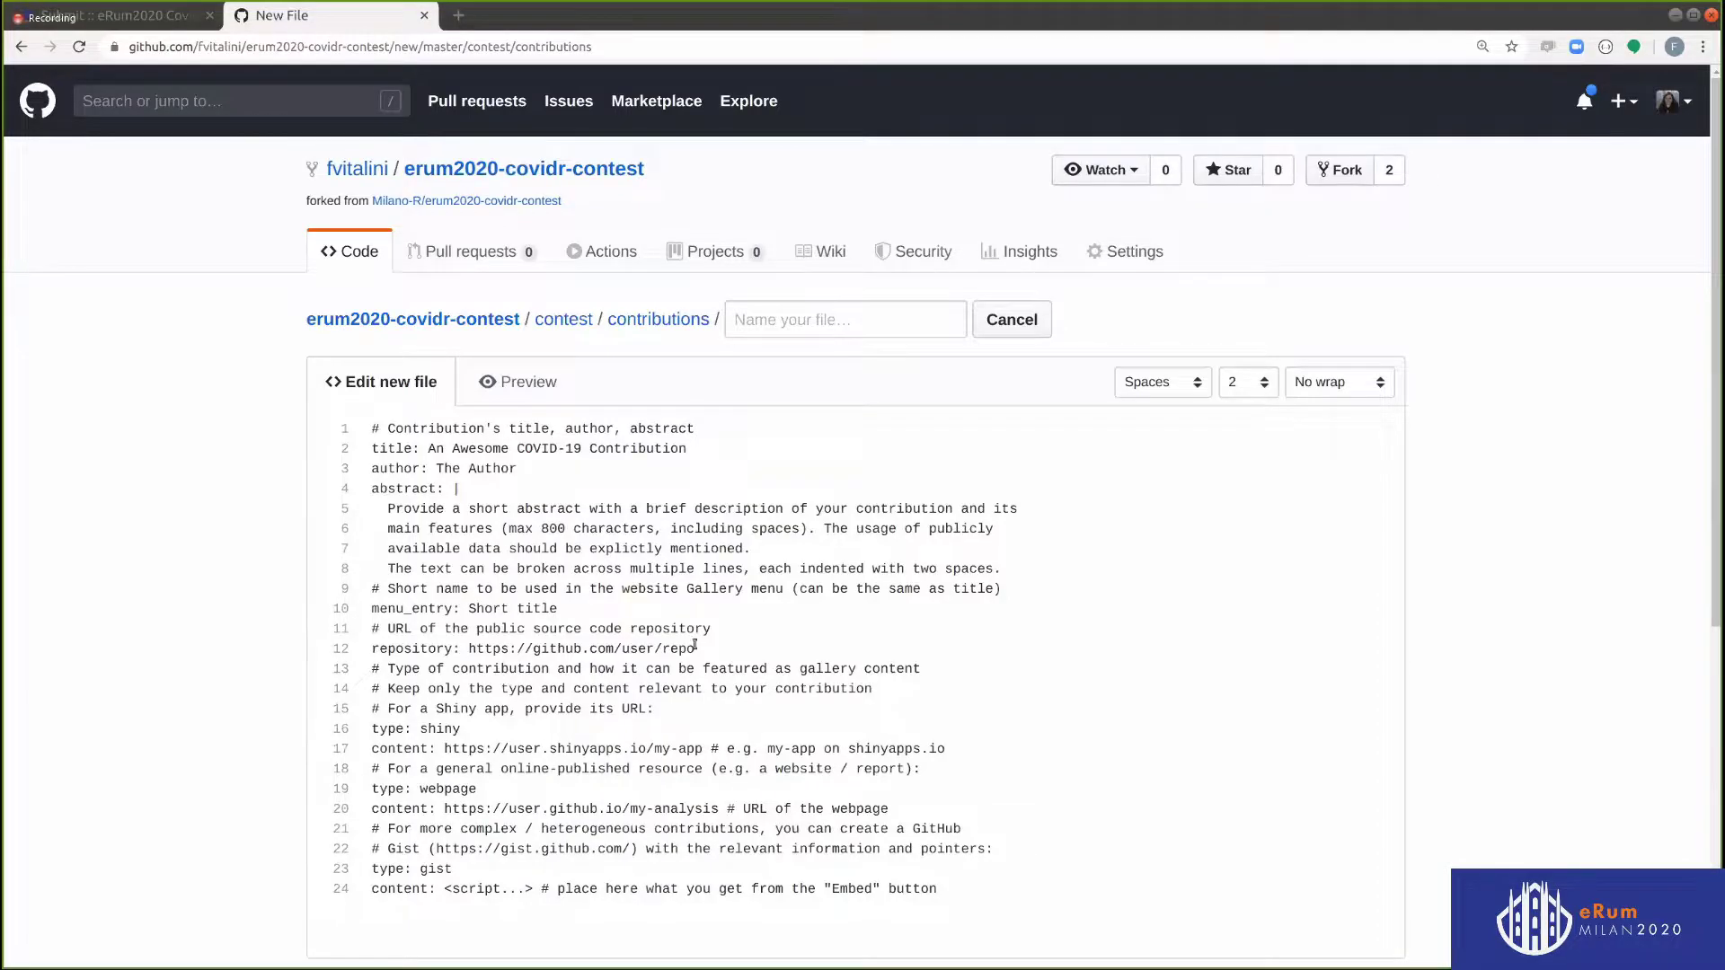
{"action": "left_click_drag", "start_coordinate": [732, 650], "coordinate": [323, 428]}
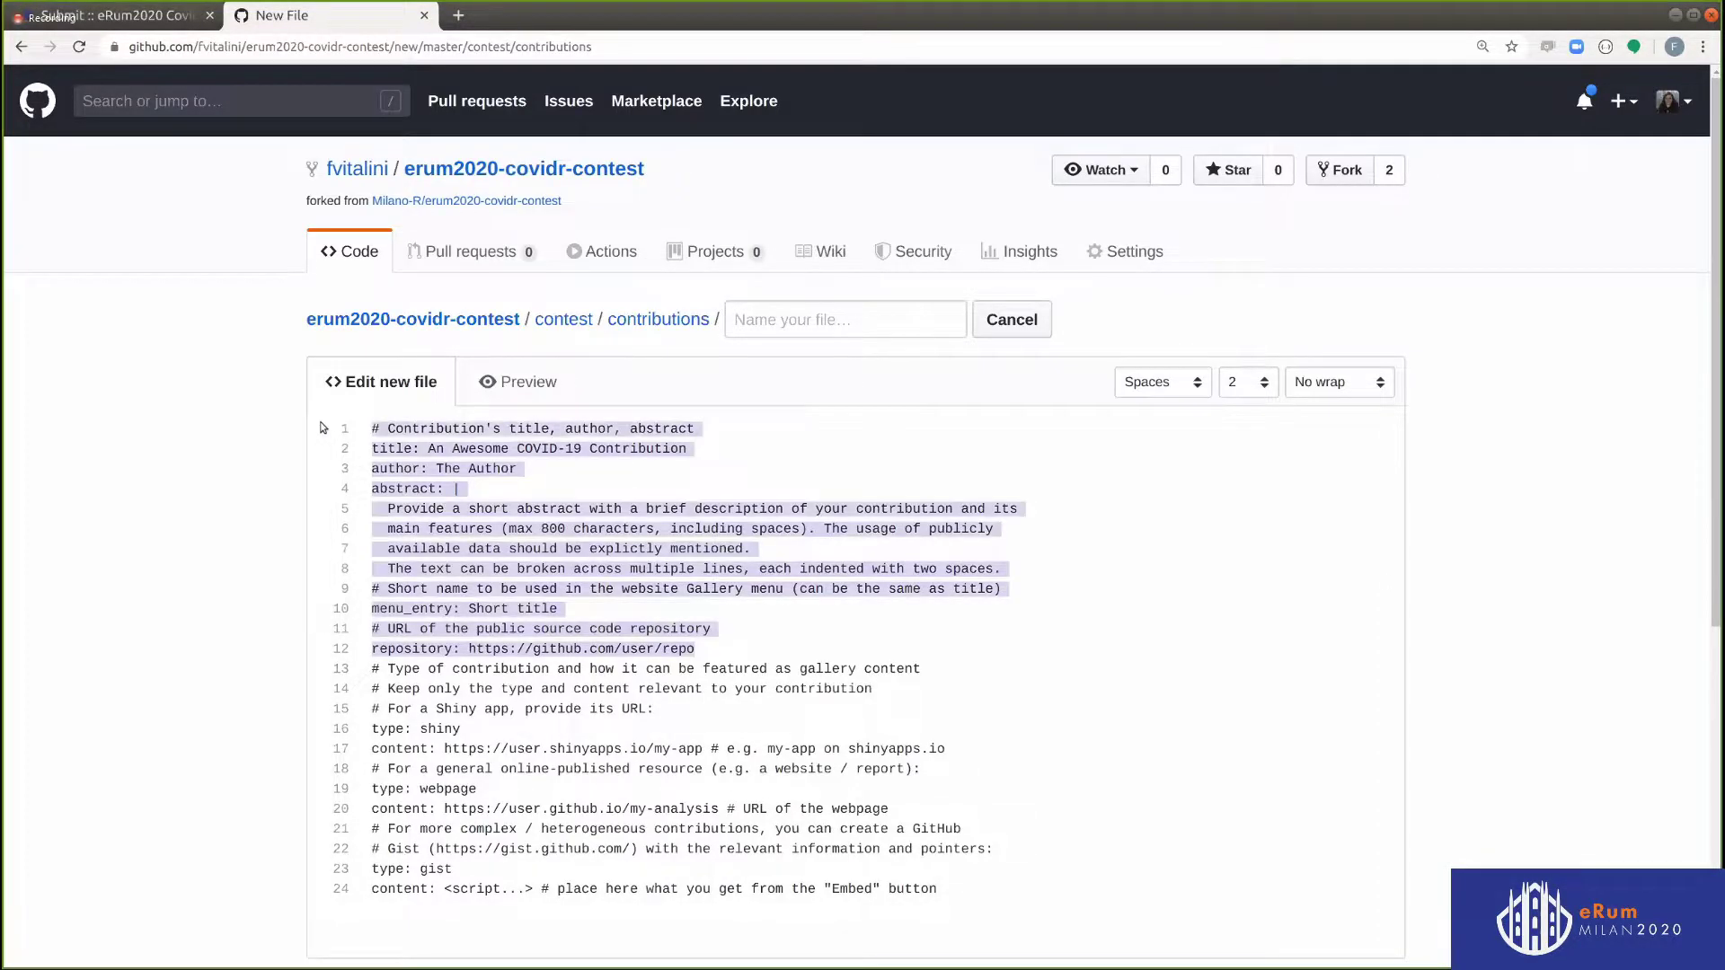
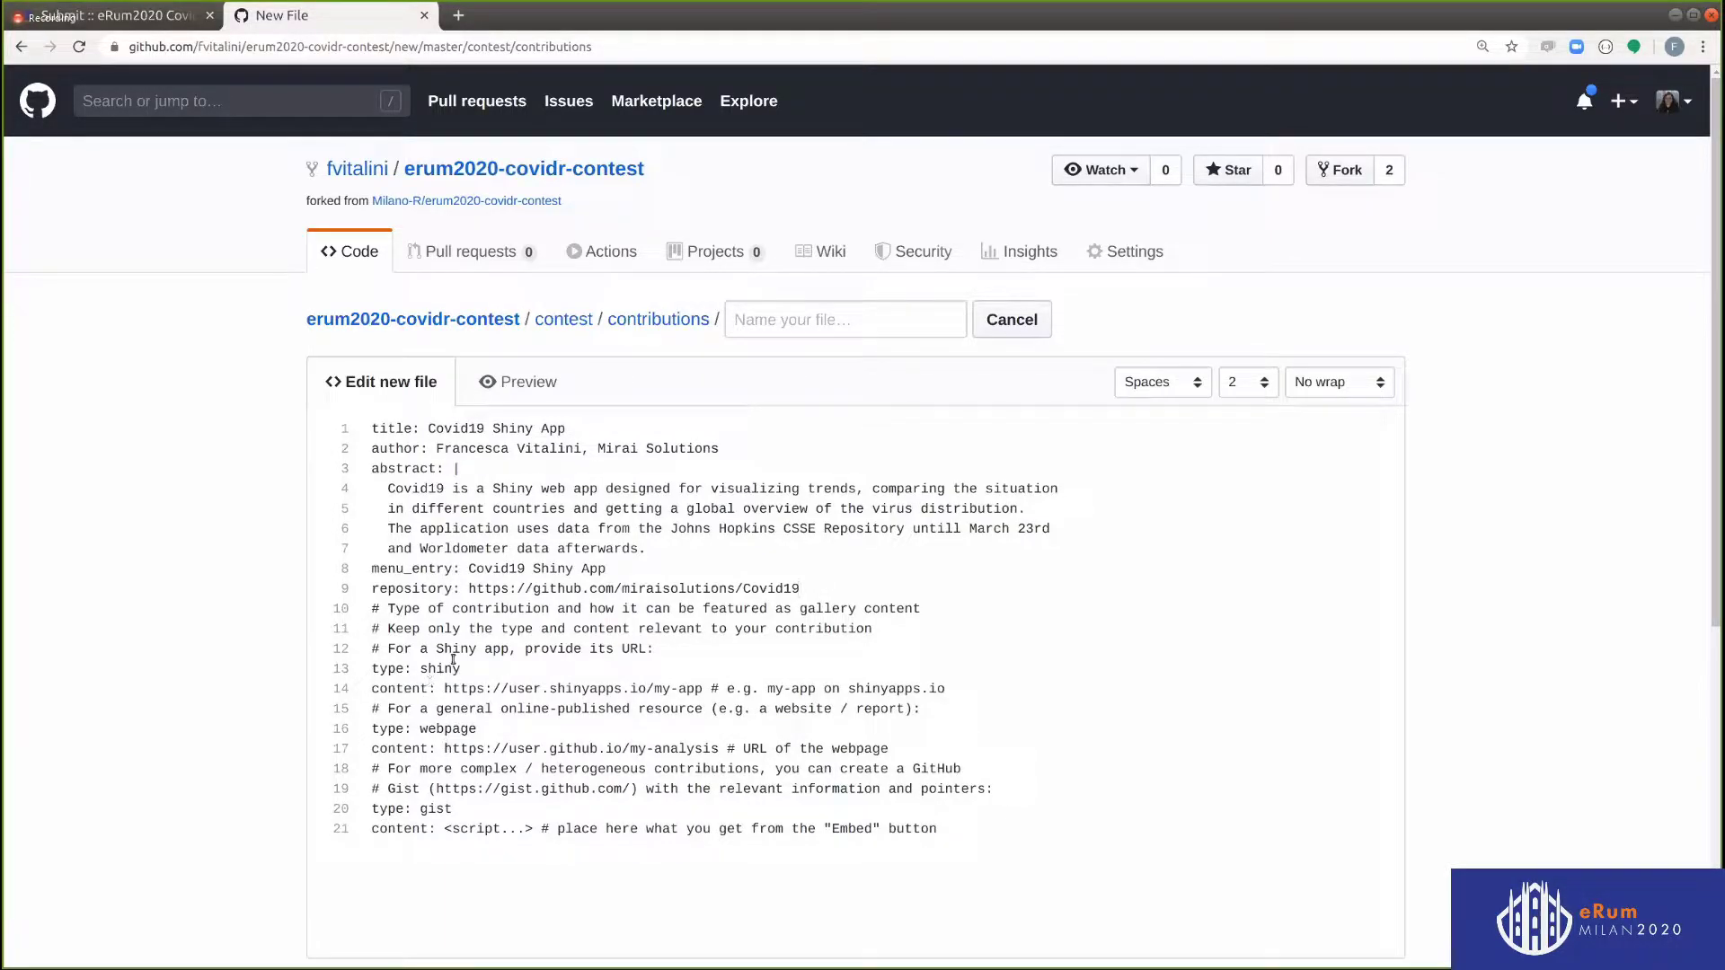
Delete the unused comments and example entries, and paste the shinyapps URL as content
{"action": "left_click_drag", "start_coordinate": [668, 647], "coordinate": [342, 612]}
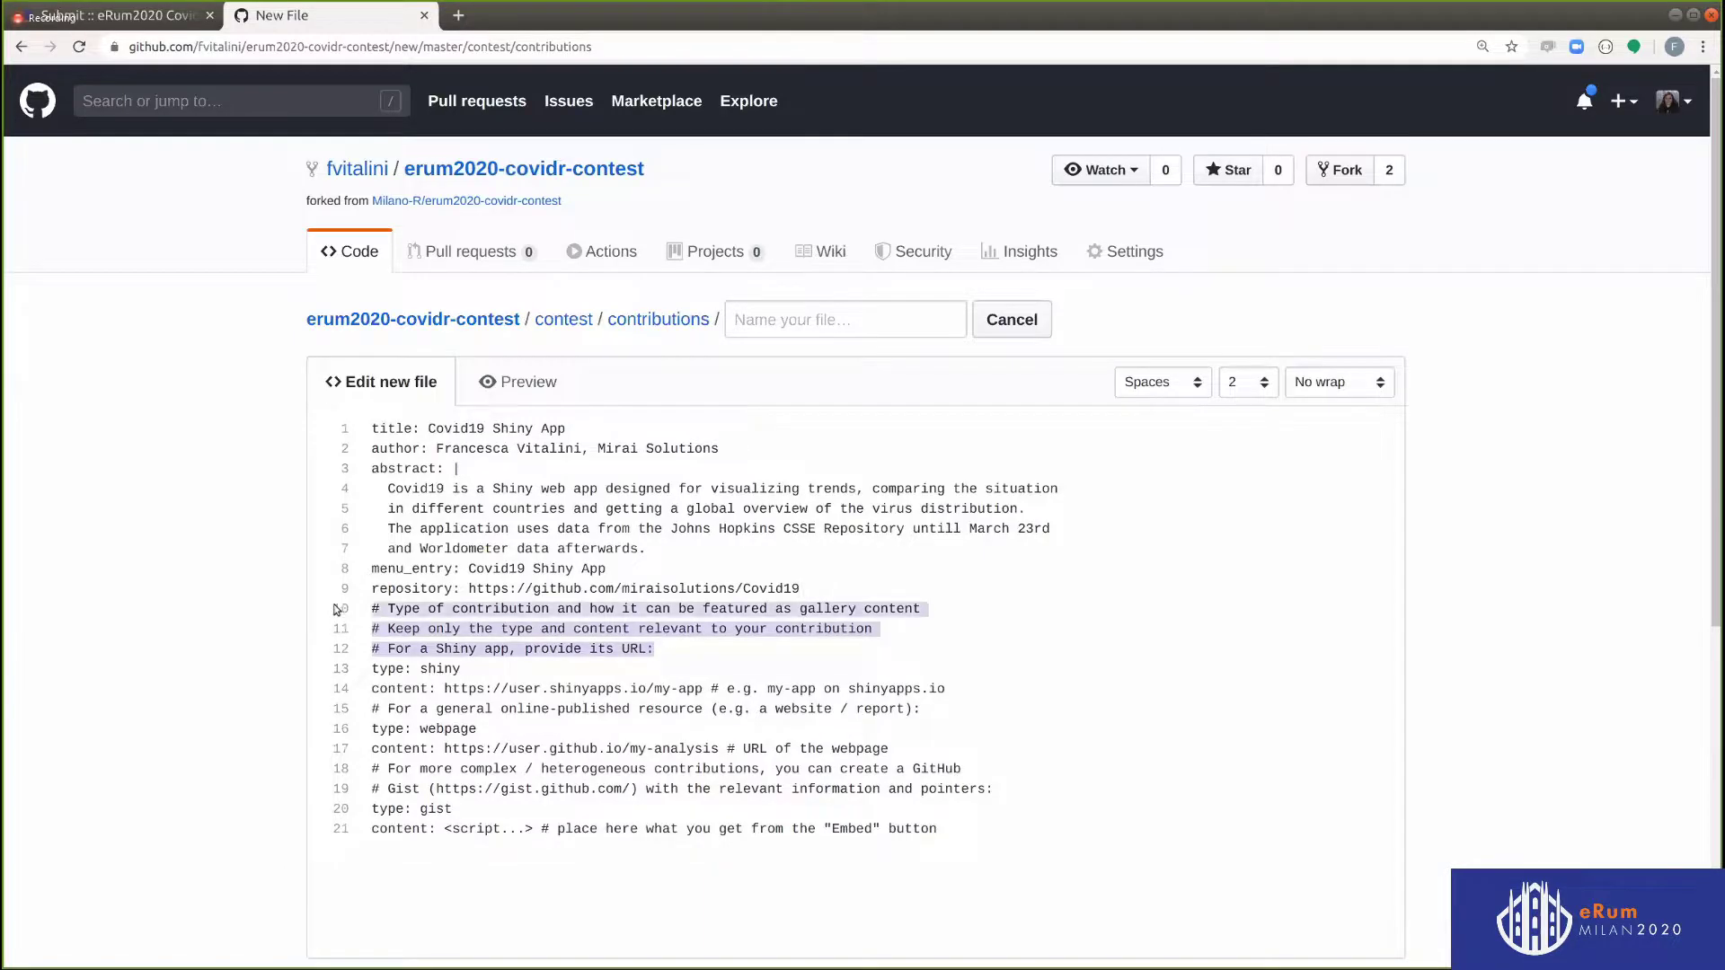
{"action": "key", "text": "BackSpace"}
{"action": "key", "text": "BackSpace"}
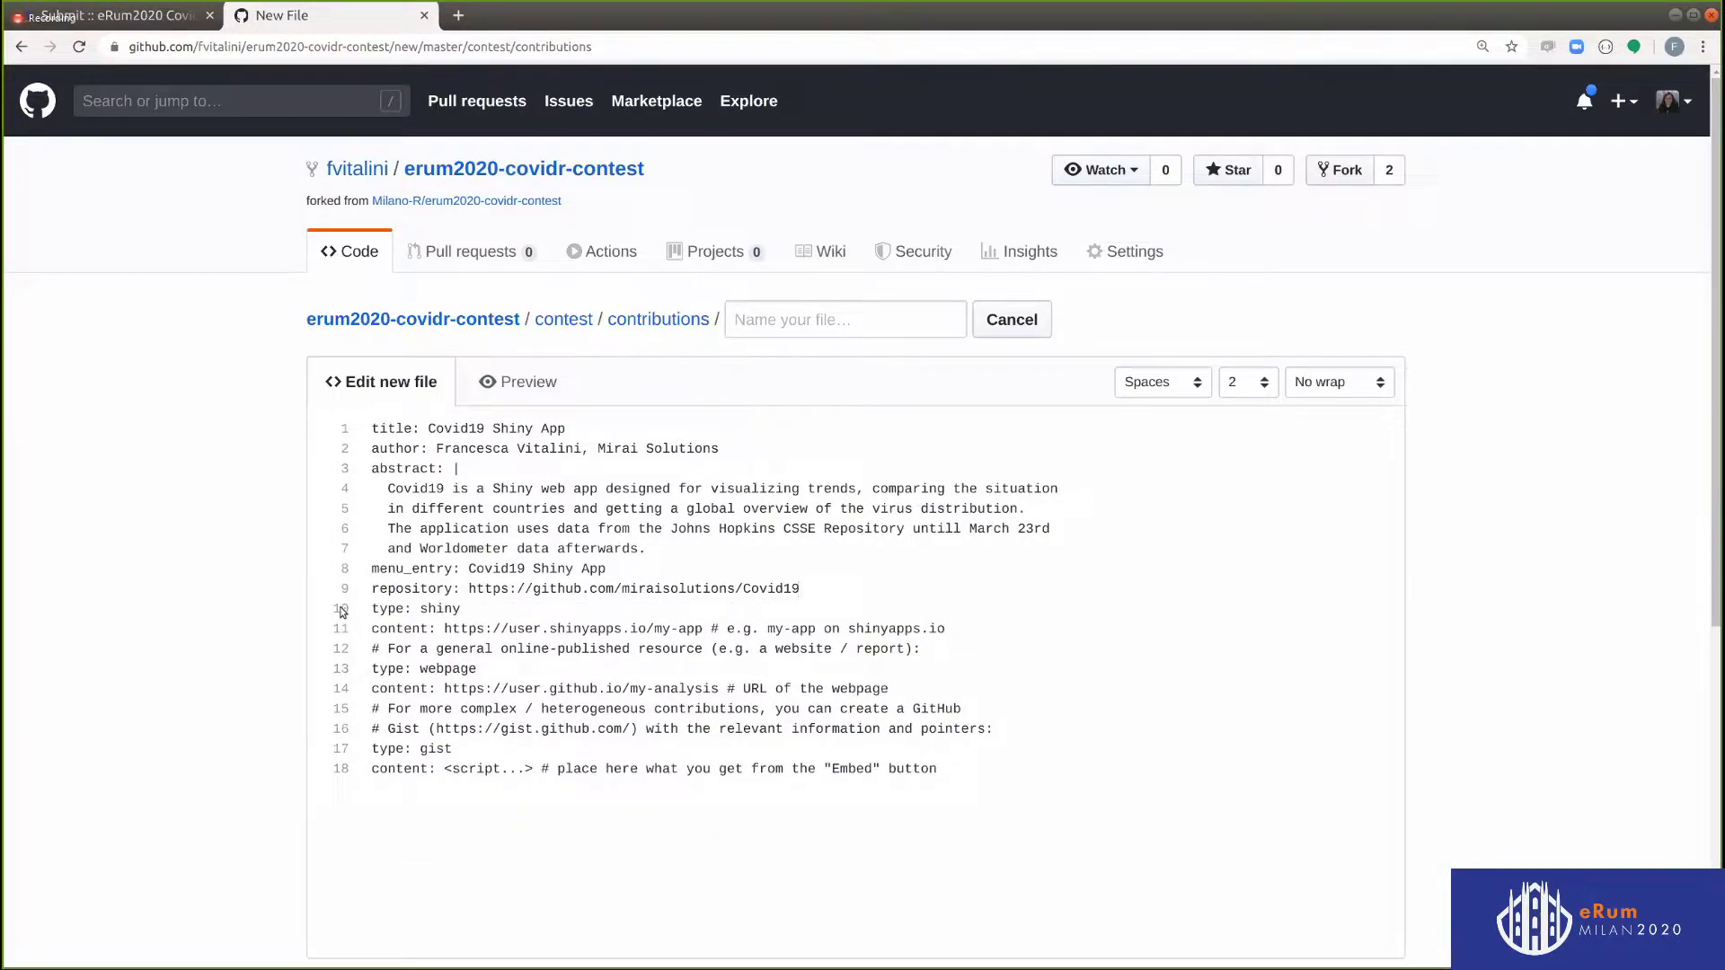
{"action": "left_click_drag", "start_coordinate": [444, 629], "coordinate": [1101, 839]}
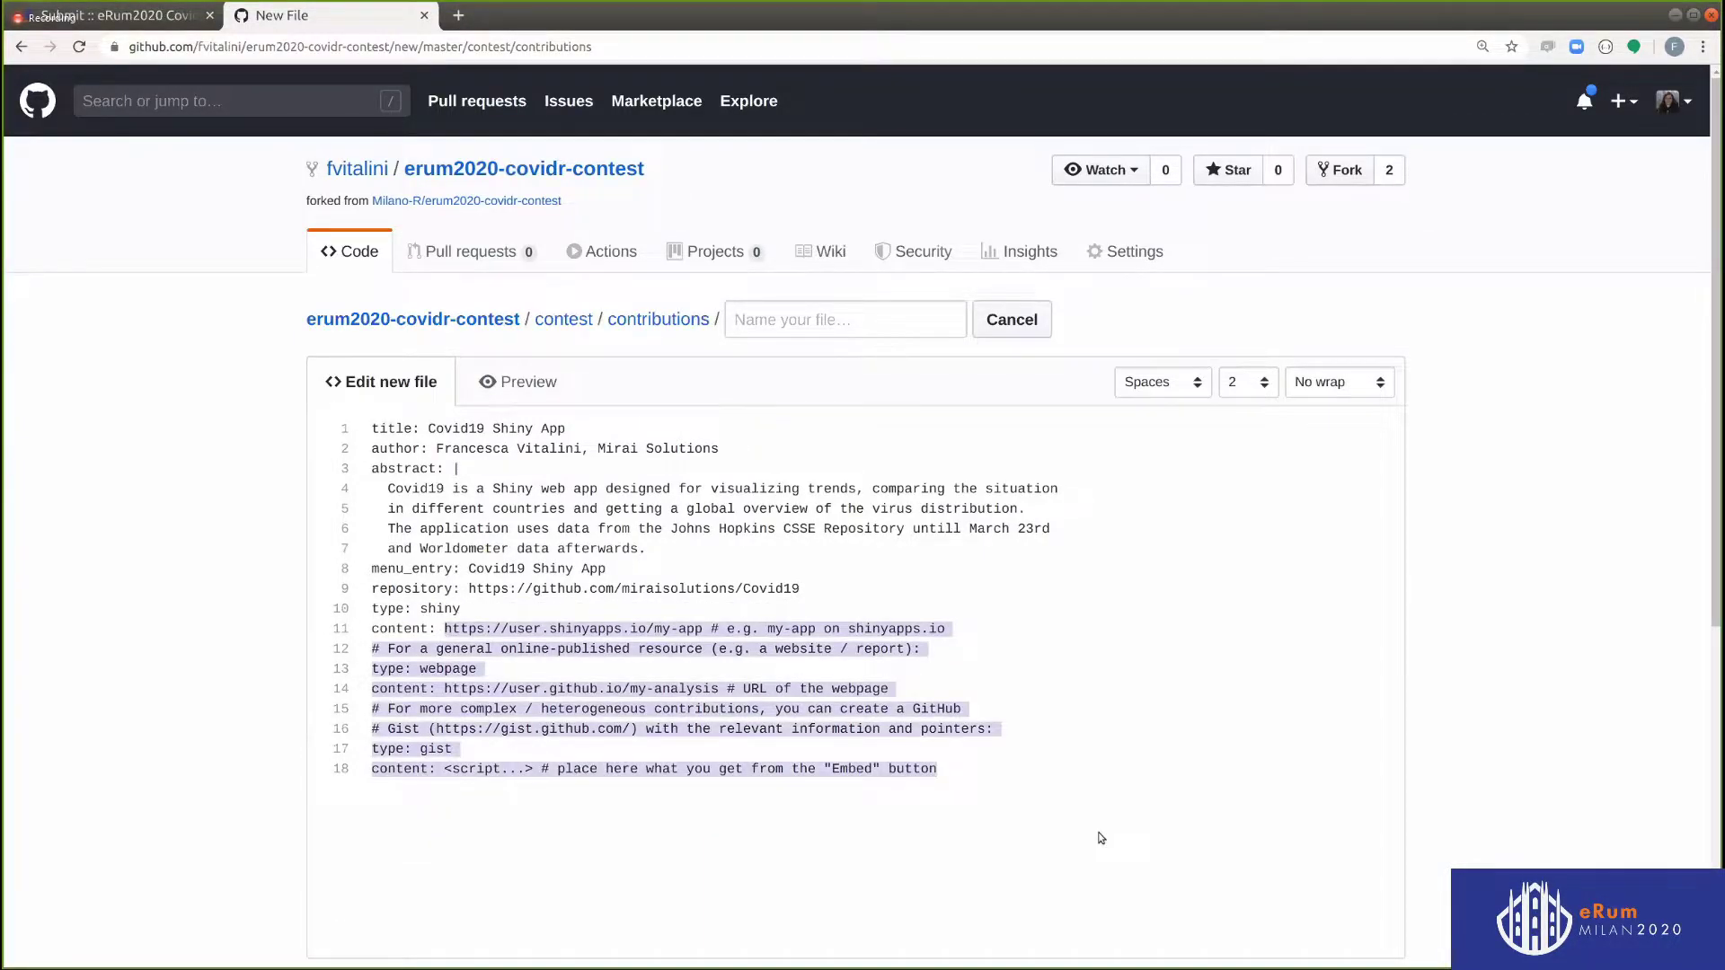
{"action": "key", "text": "BackSpace"}
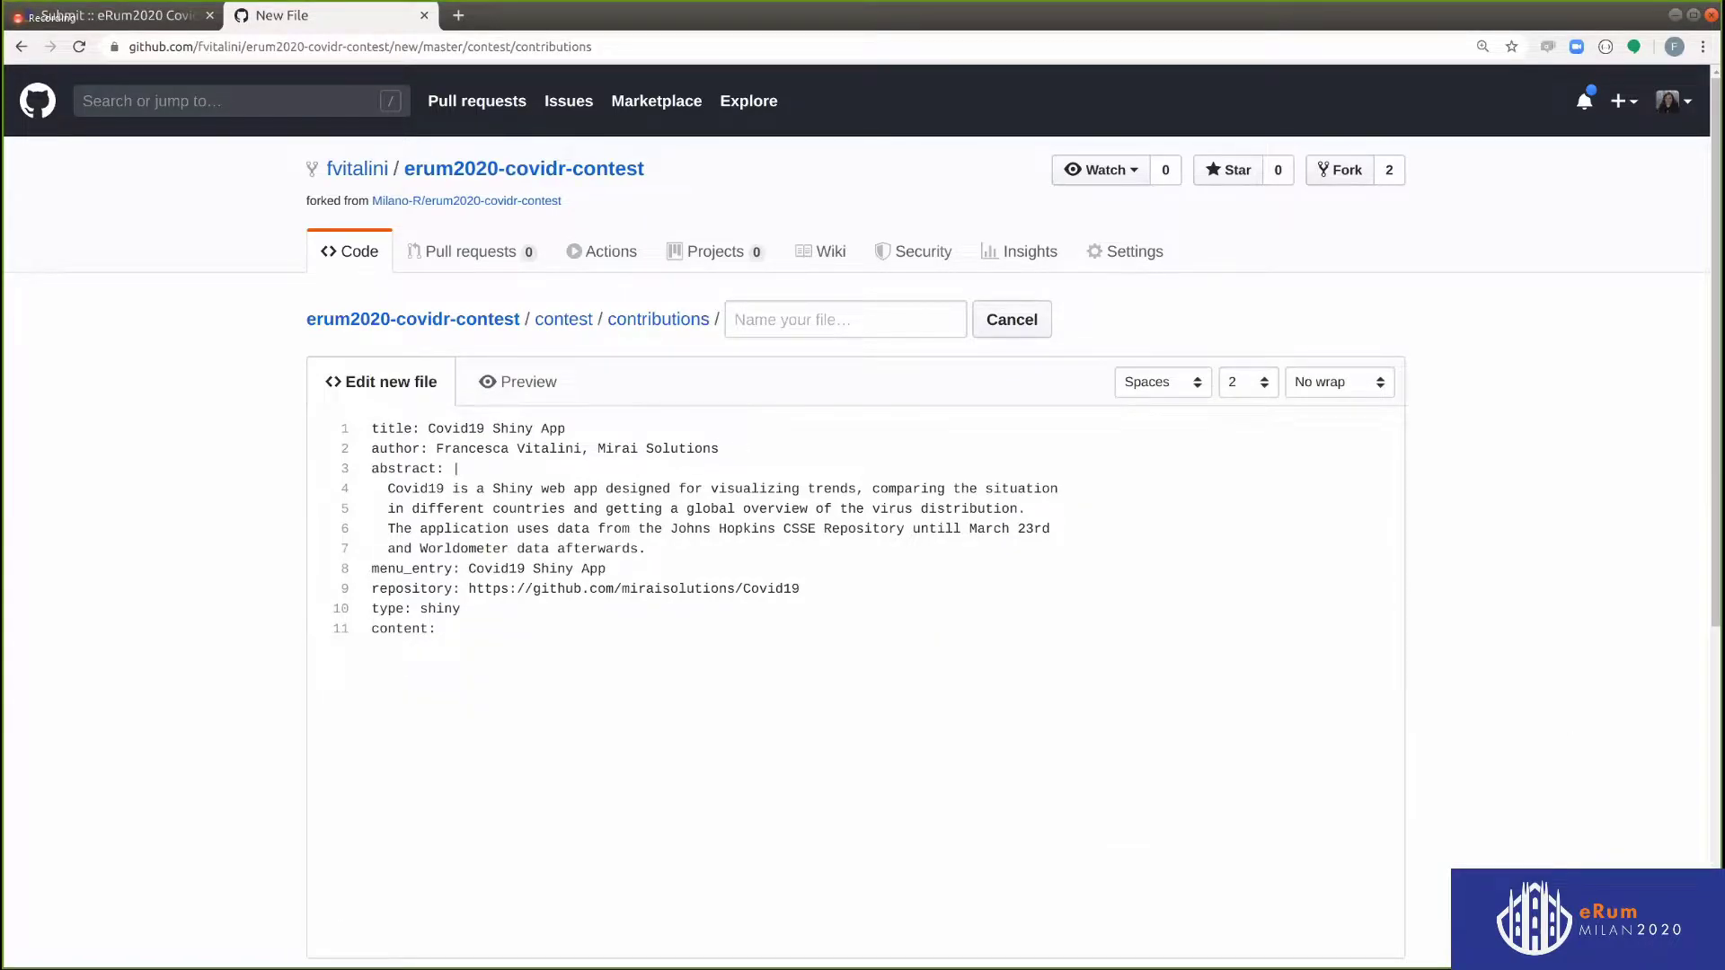
{"action": "type", "text": "https://miraisolutions.shinyapps.io/covid19/"}
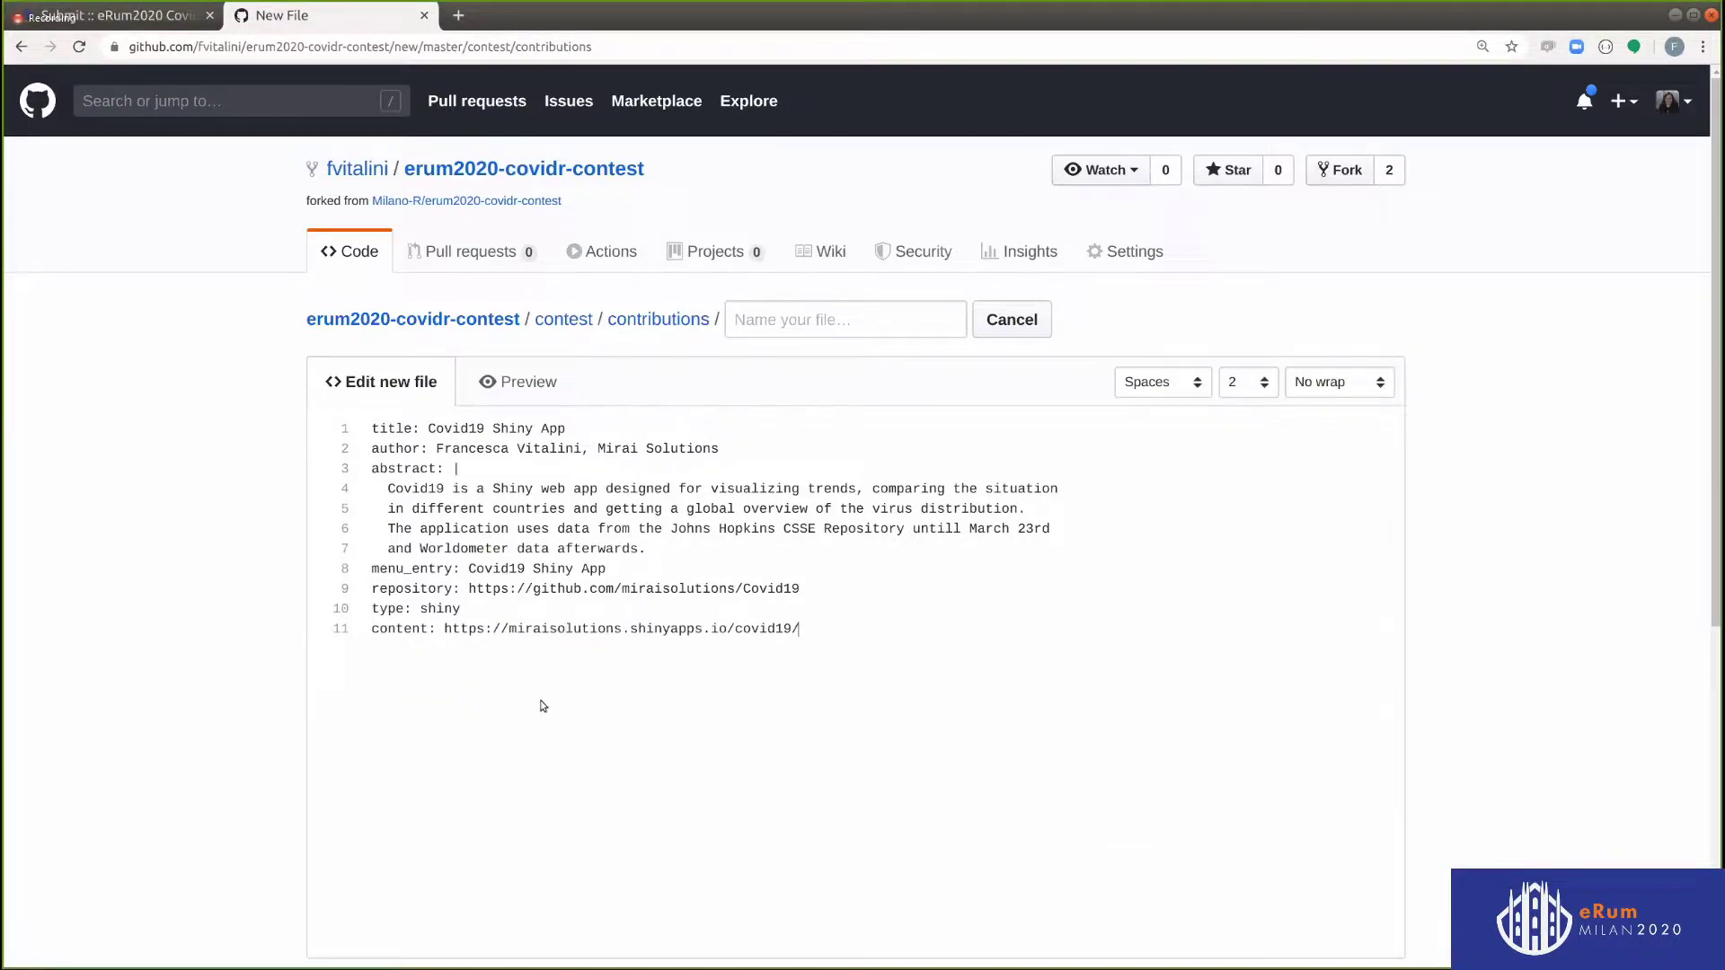
{"action": "left_click", "coordinate": [90, 18]}
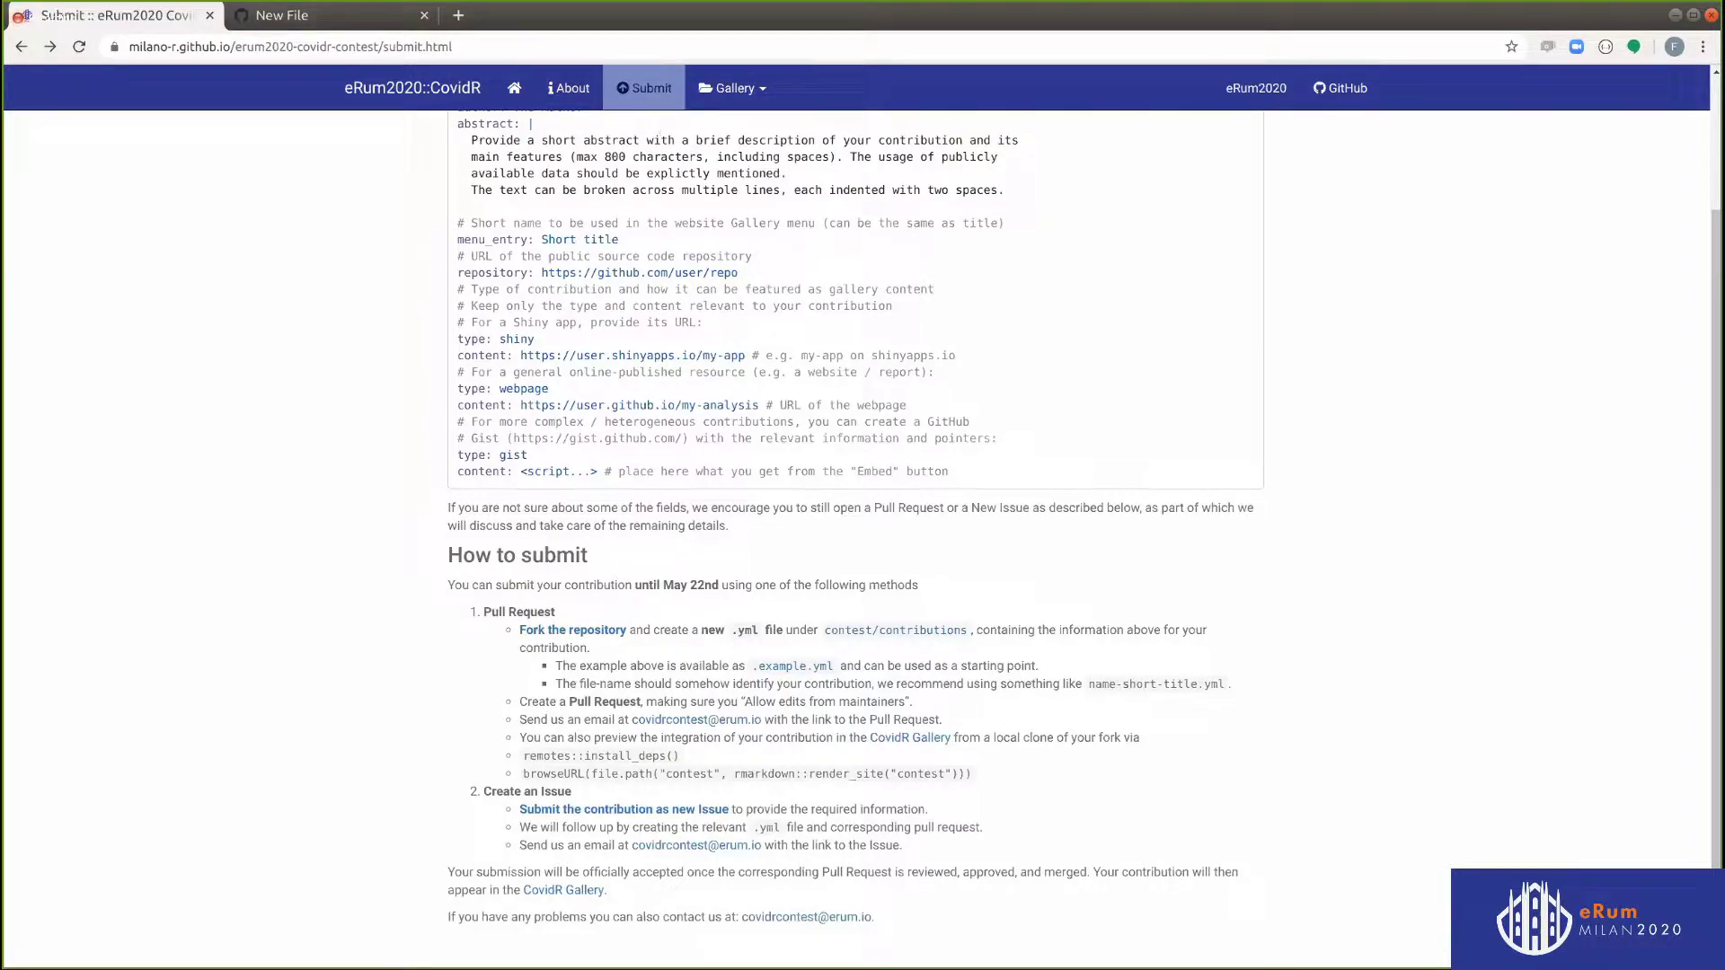
Name the file vitalini-covid19.yml and commit it directly to master
{"action": "left_click", "coordinate": [260, 18]}
{"action": "left_click", "coordinate": [801, 320]}
{"action": "type", "text": "v"}
{"action": "left_click", "coordinate": [732, 359]}
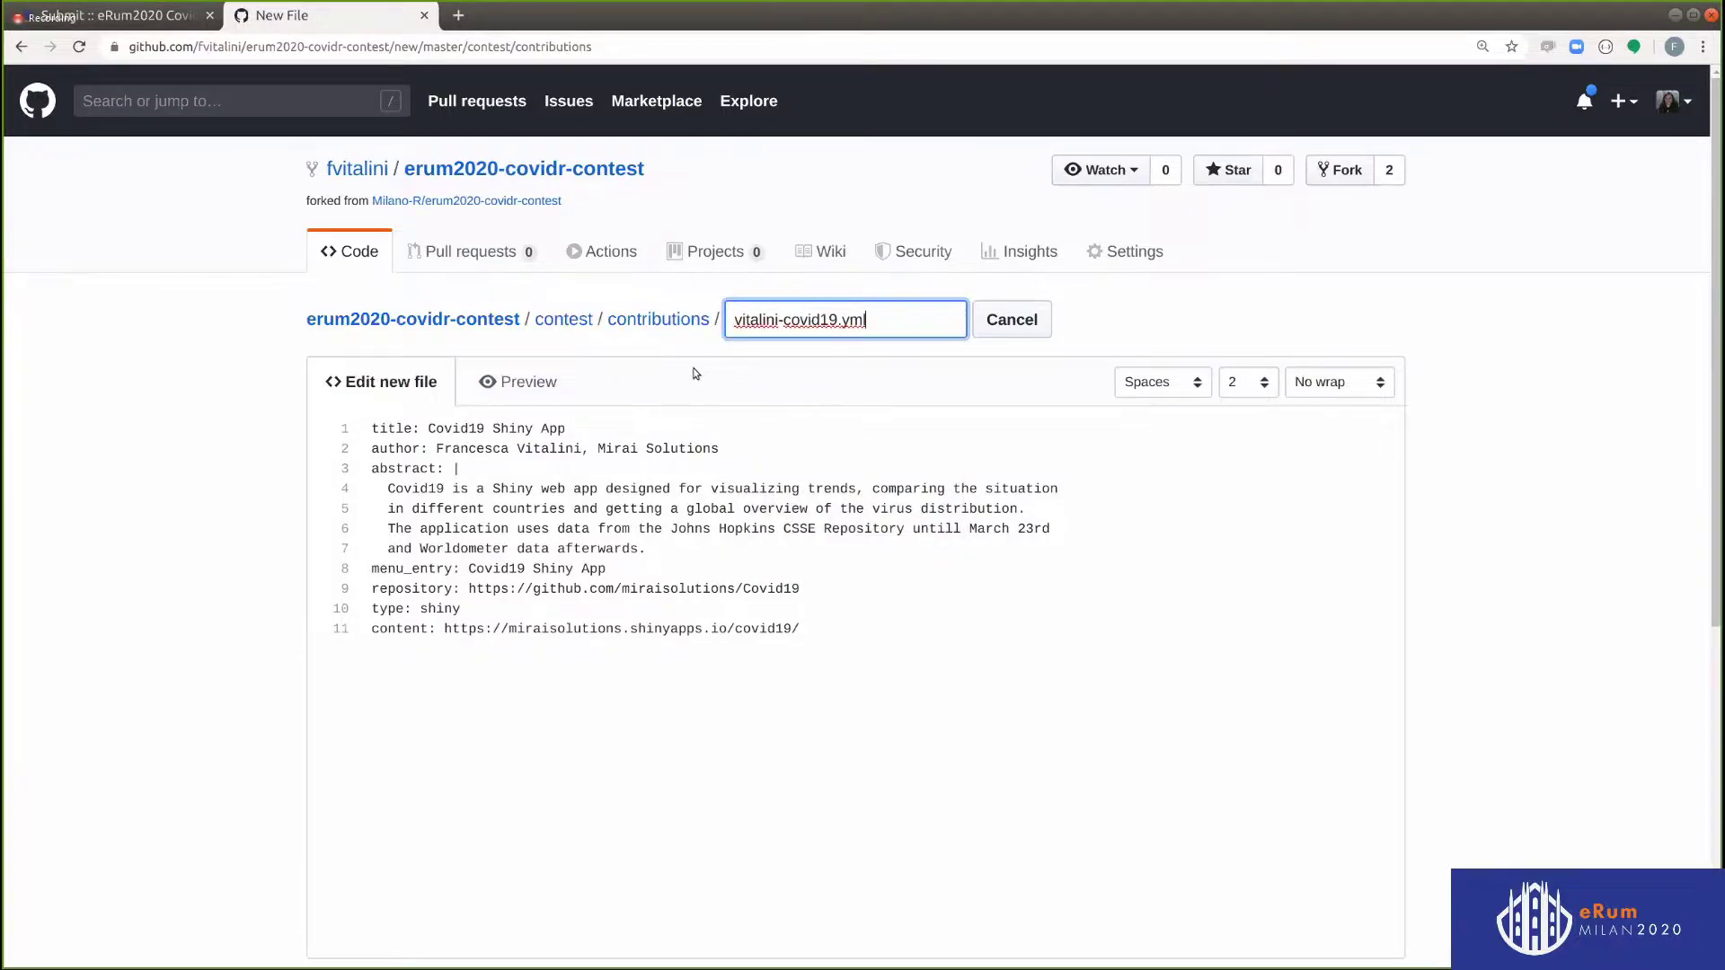
{"action": "scroll", "coordinate": [1194, 459], "scroll_direction": "down", "scroll_amount": 3}
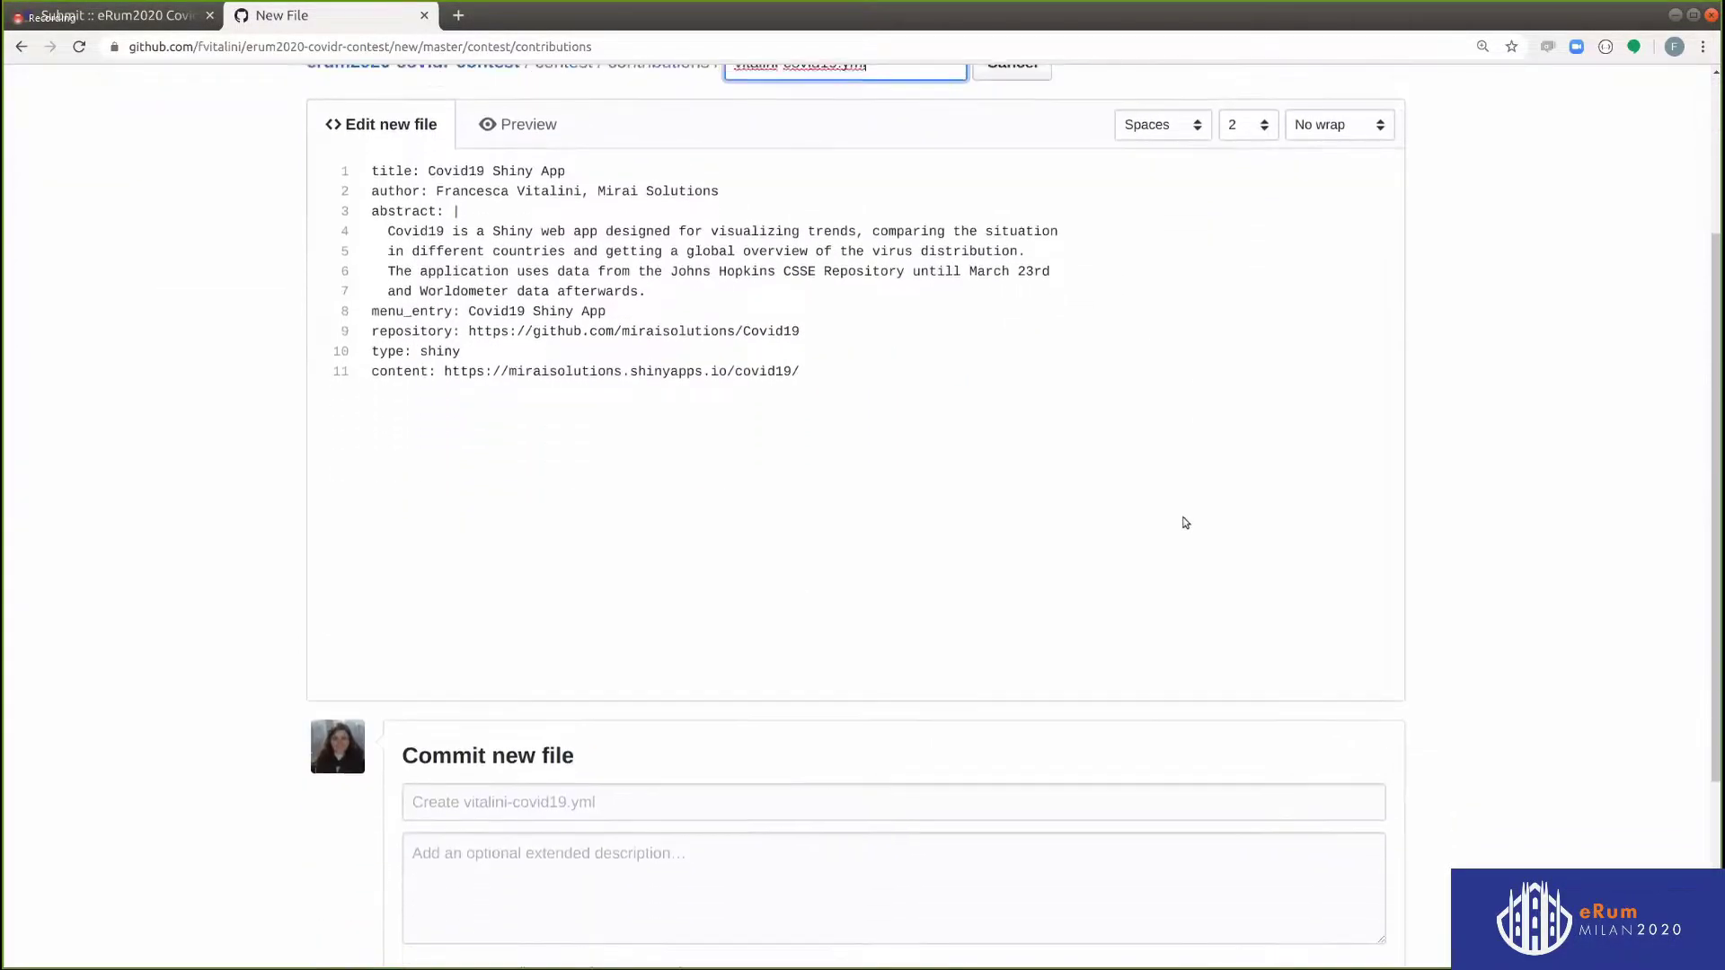
{"action": "scroll", "coordinate": [450, 824], "scroll_direction": "down", "scroll_amount": 3}
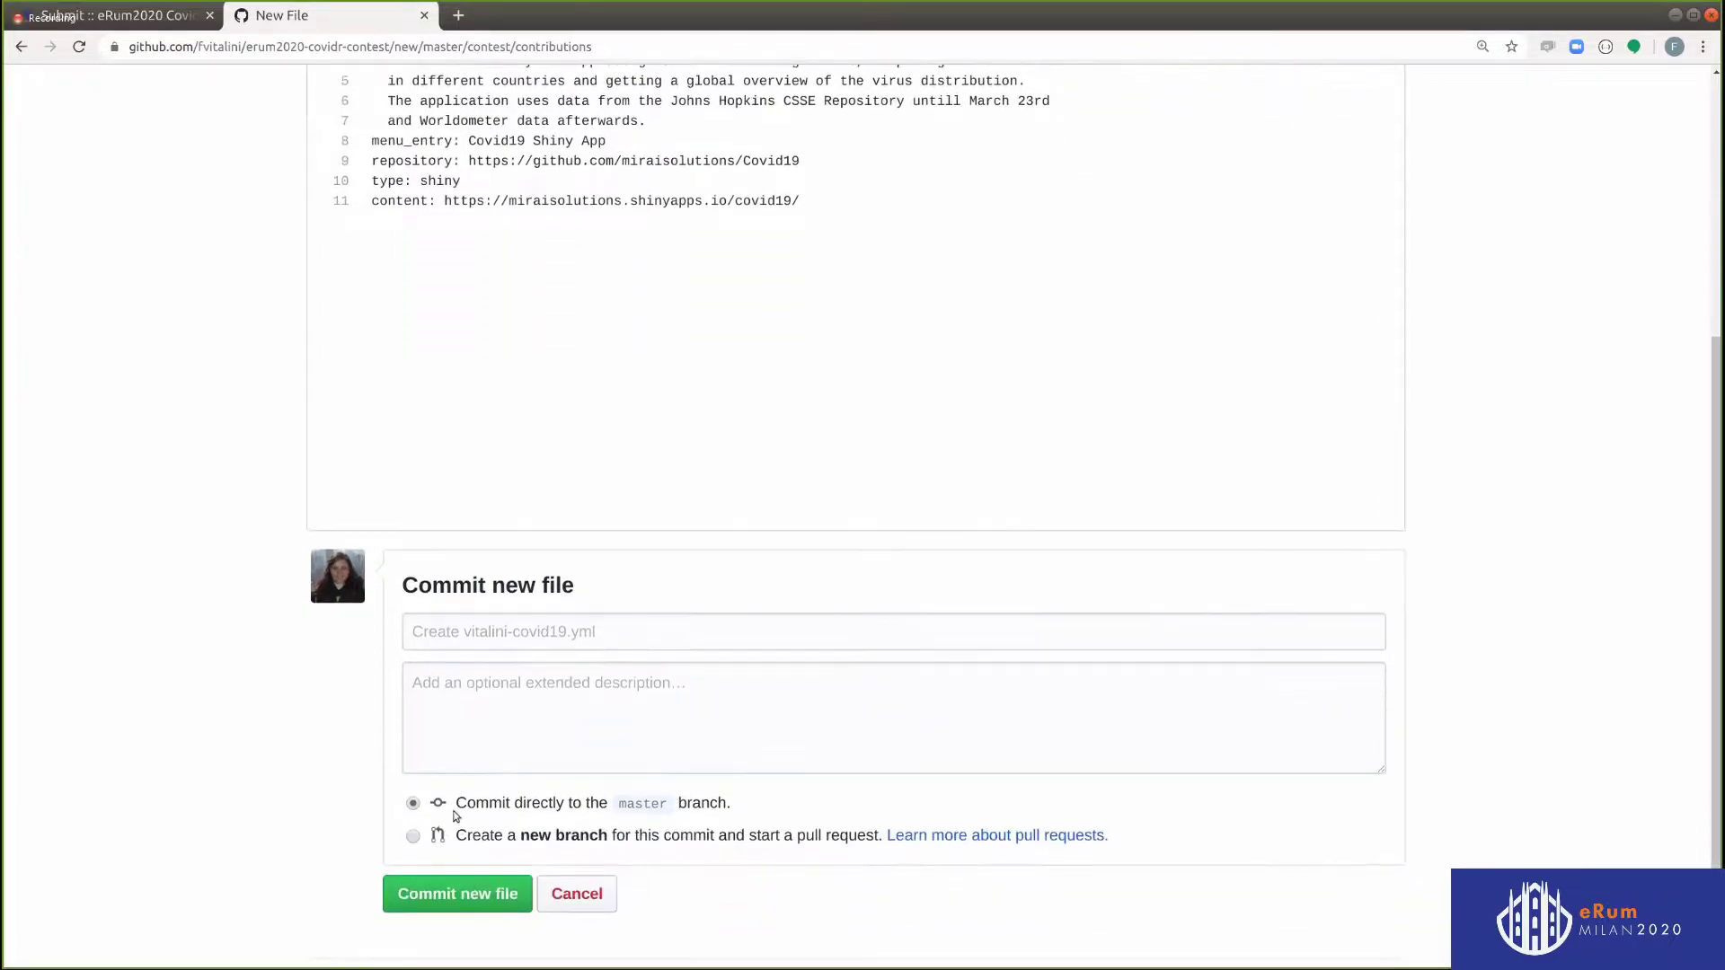
{"action": "left_click", "coordinate": [445, 901]}
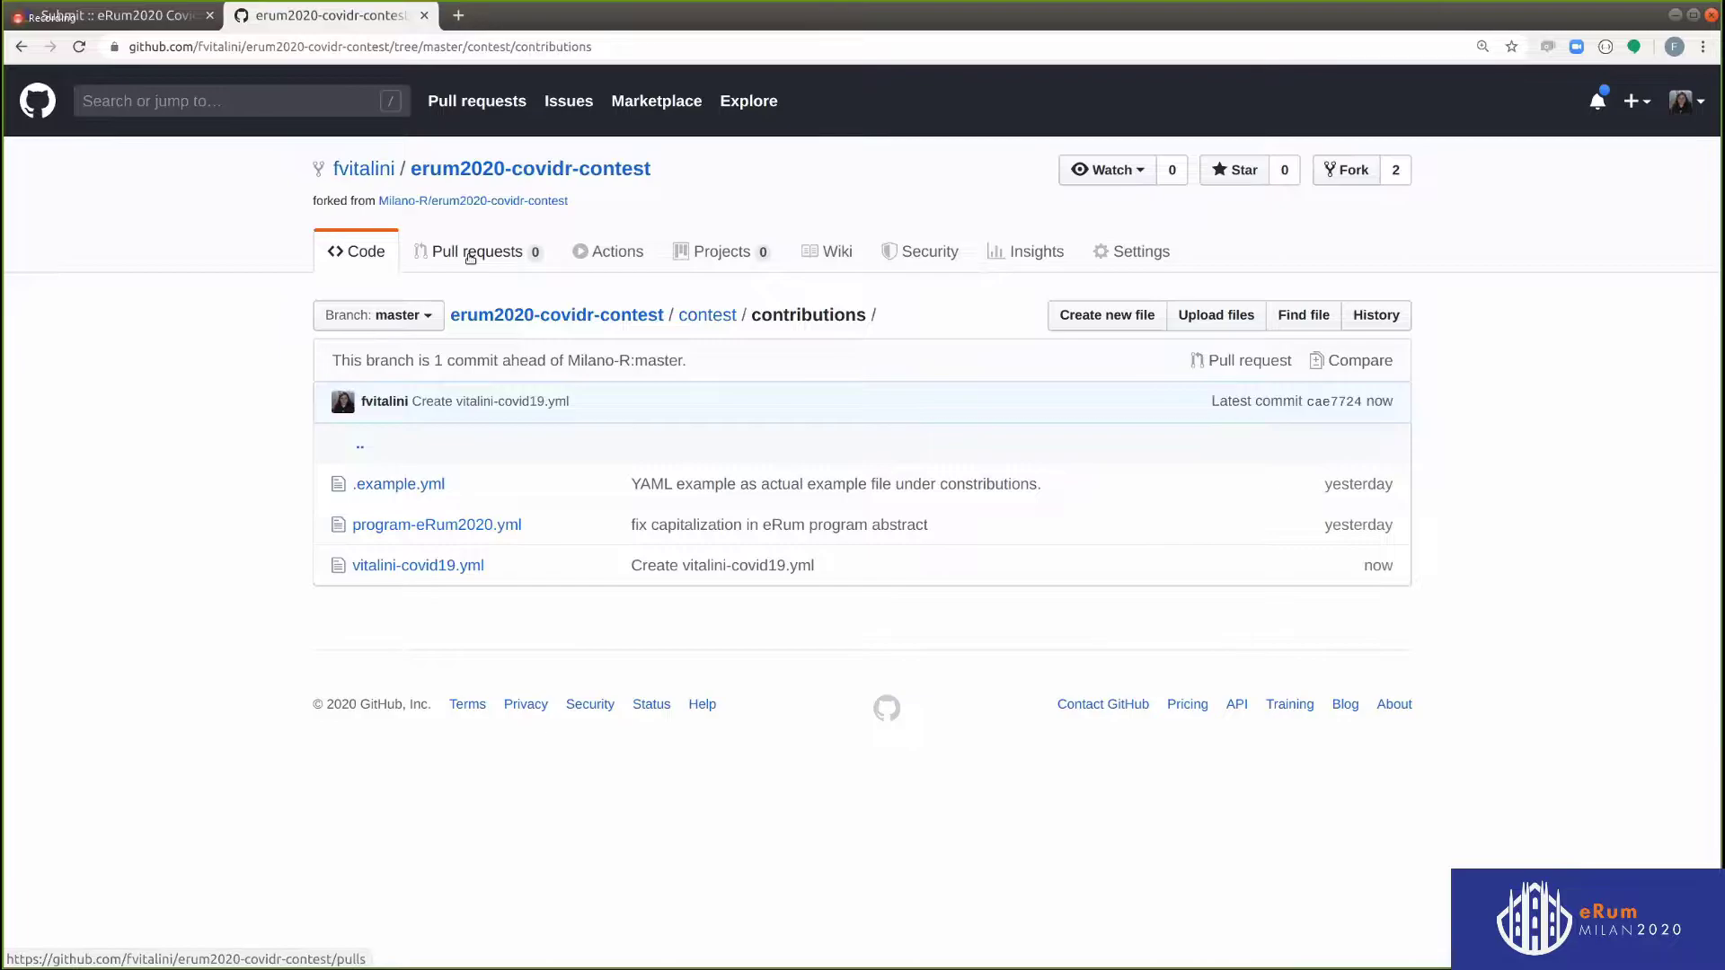
Start a new pull request from the fork to Milano-R:master for vitalini-covid19.yml
{"action": "left_click", "coordinate": [536, 262]}
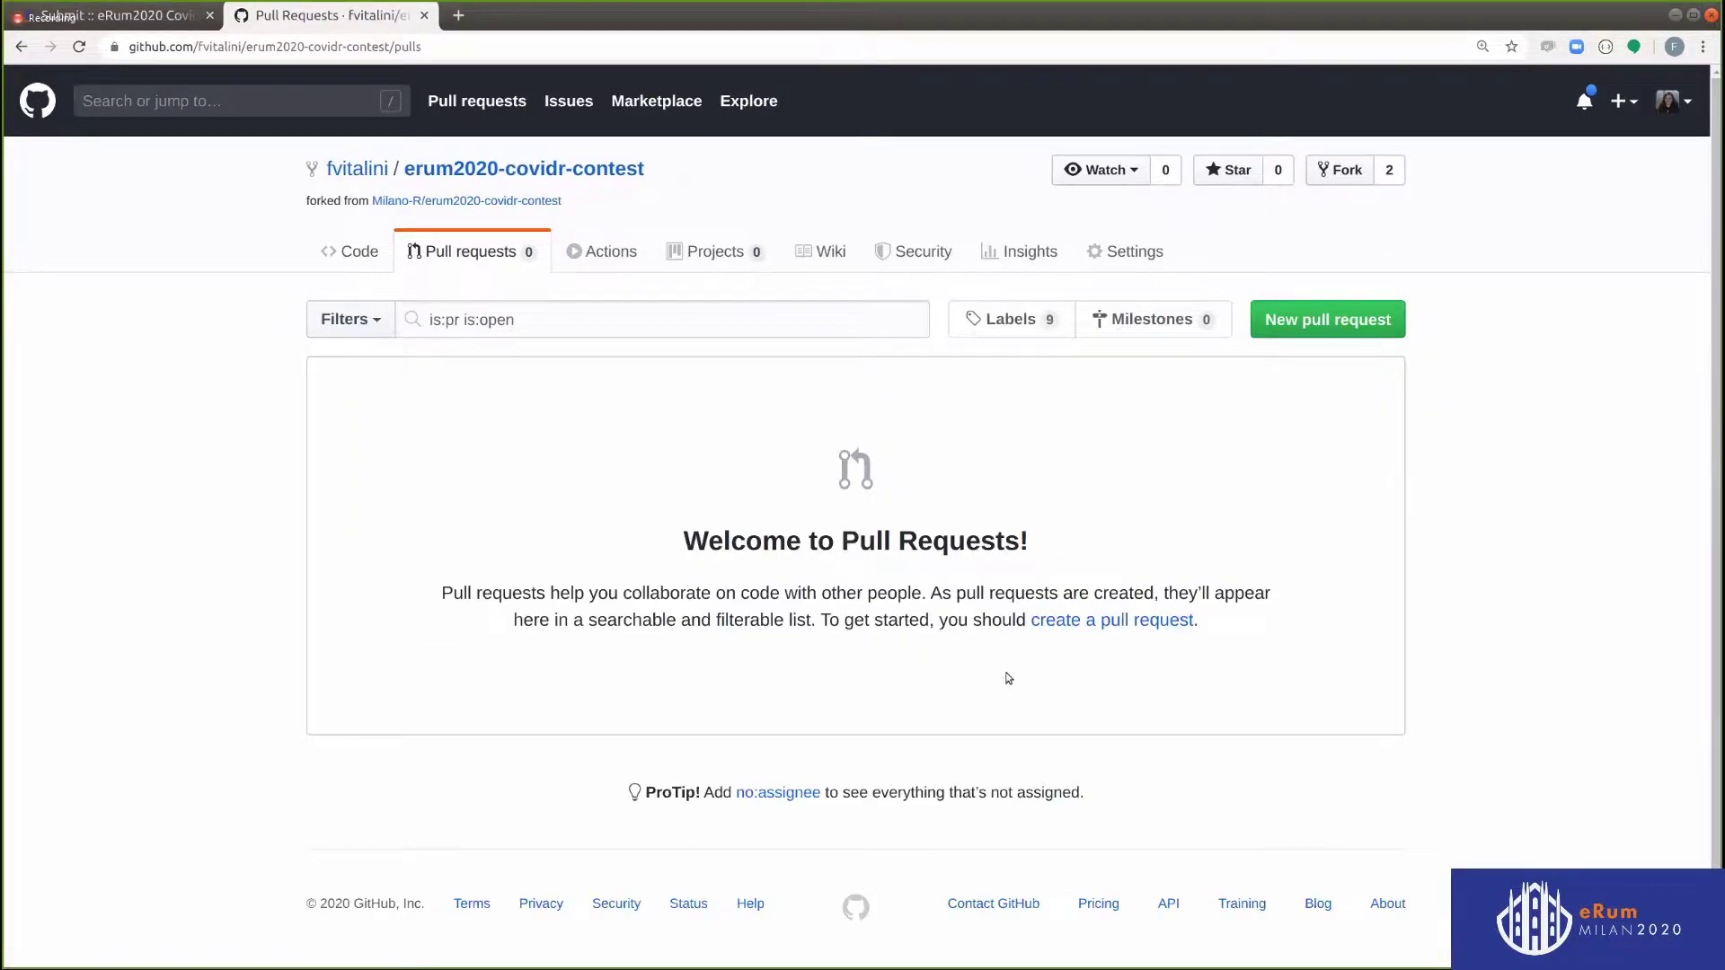
{"action": "left_click", "coordinate": [1343, 321]}
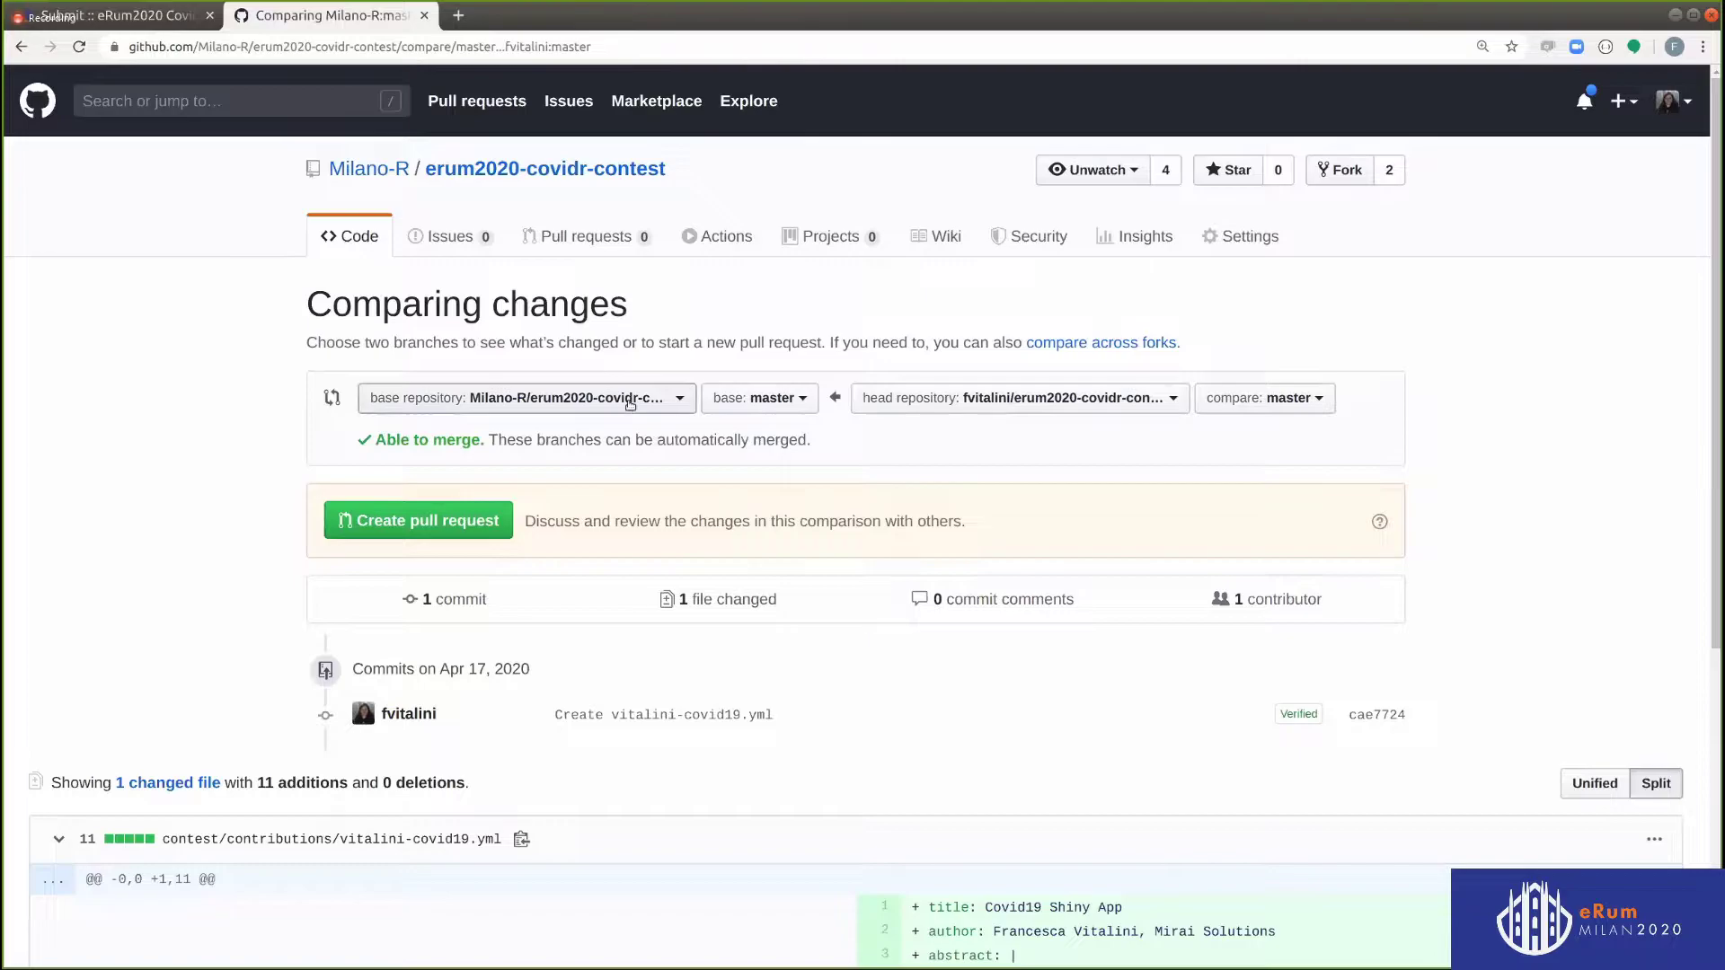
{"action": "scroll", "coordinate": [944, 384], "scroll_direction": "down", "scroll_amount": 1}
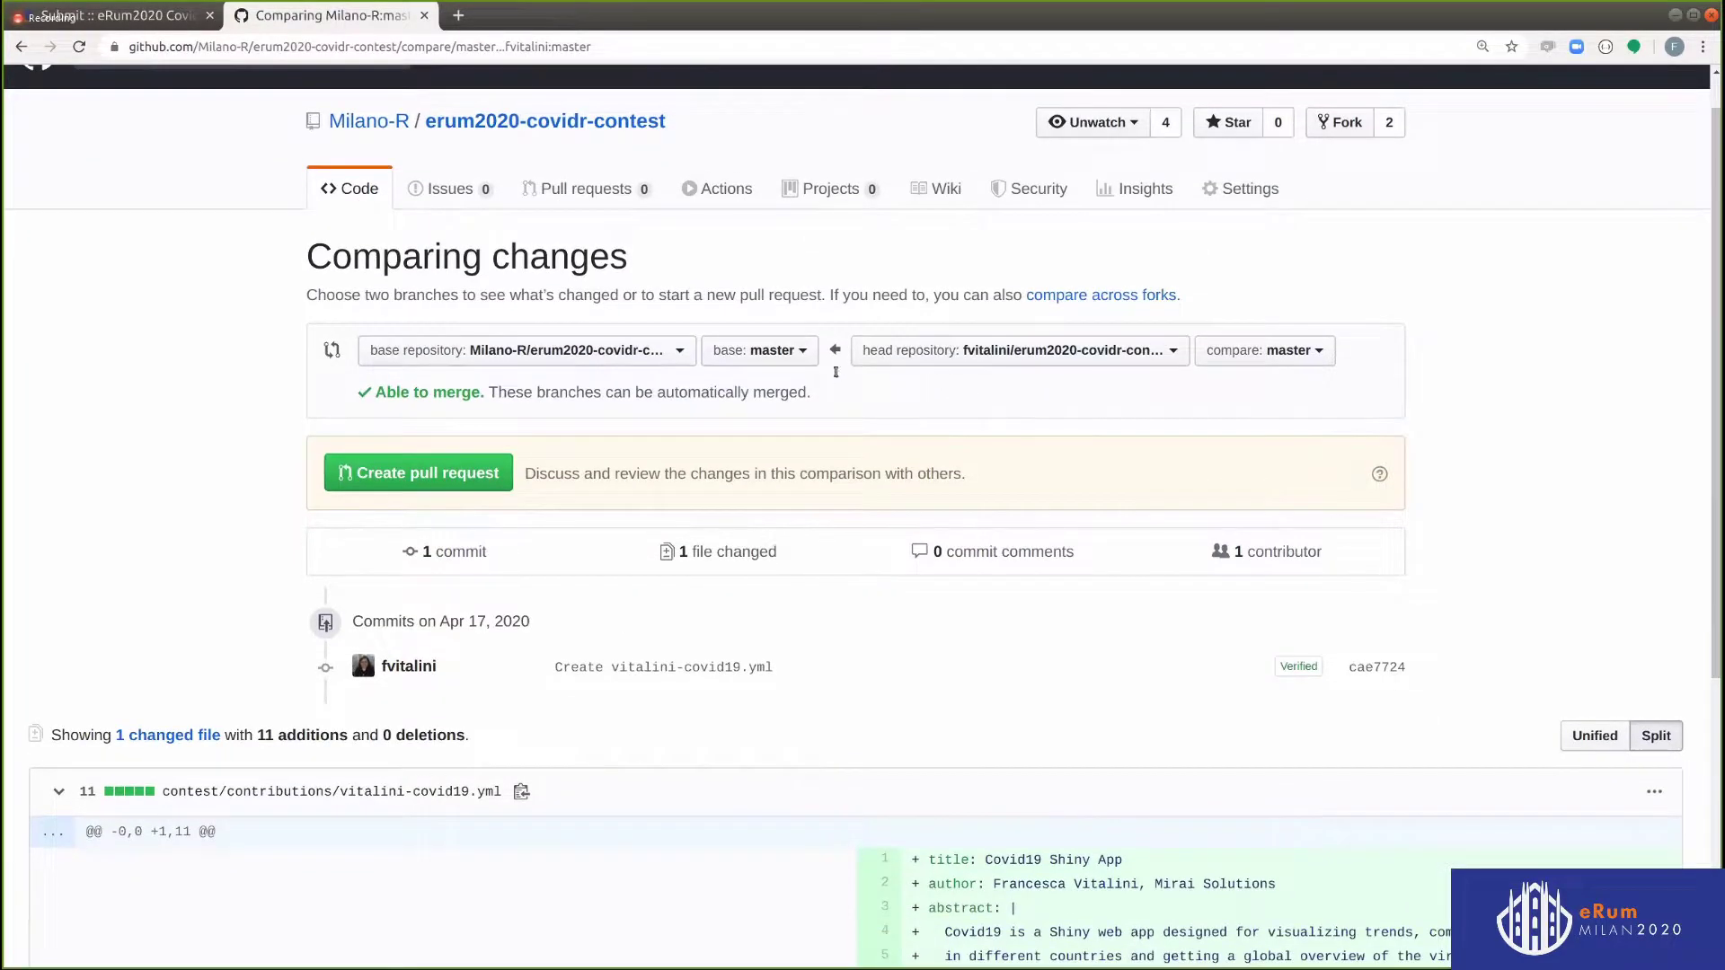
{"action": "scroll", "coordinate": [851, 704], "scroll_direction": "down", "scroll_amount": 5}
{"action": "scroll", "coordinate": [1190, 748], "scroll_direction": "up", "scroll_amount": 3}
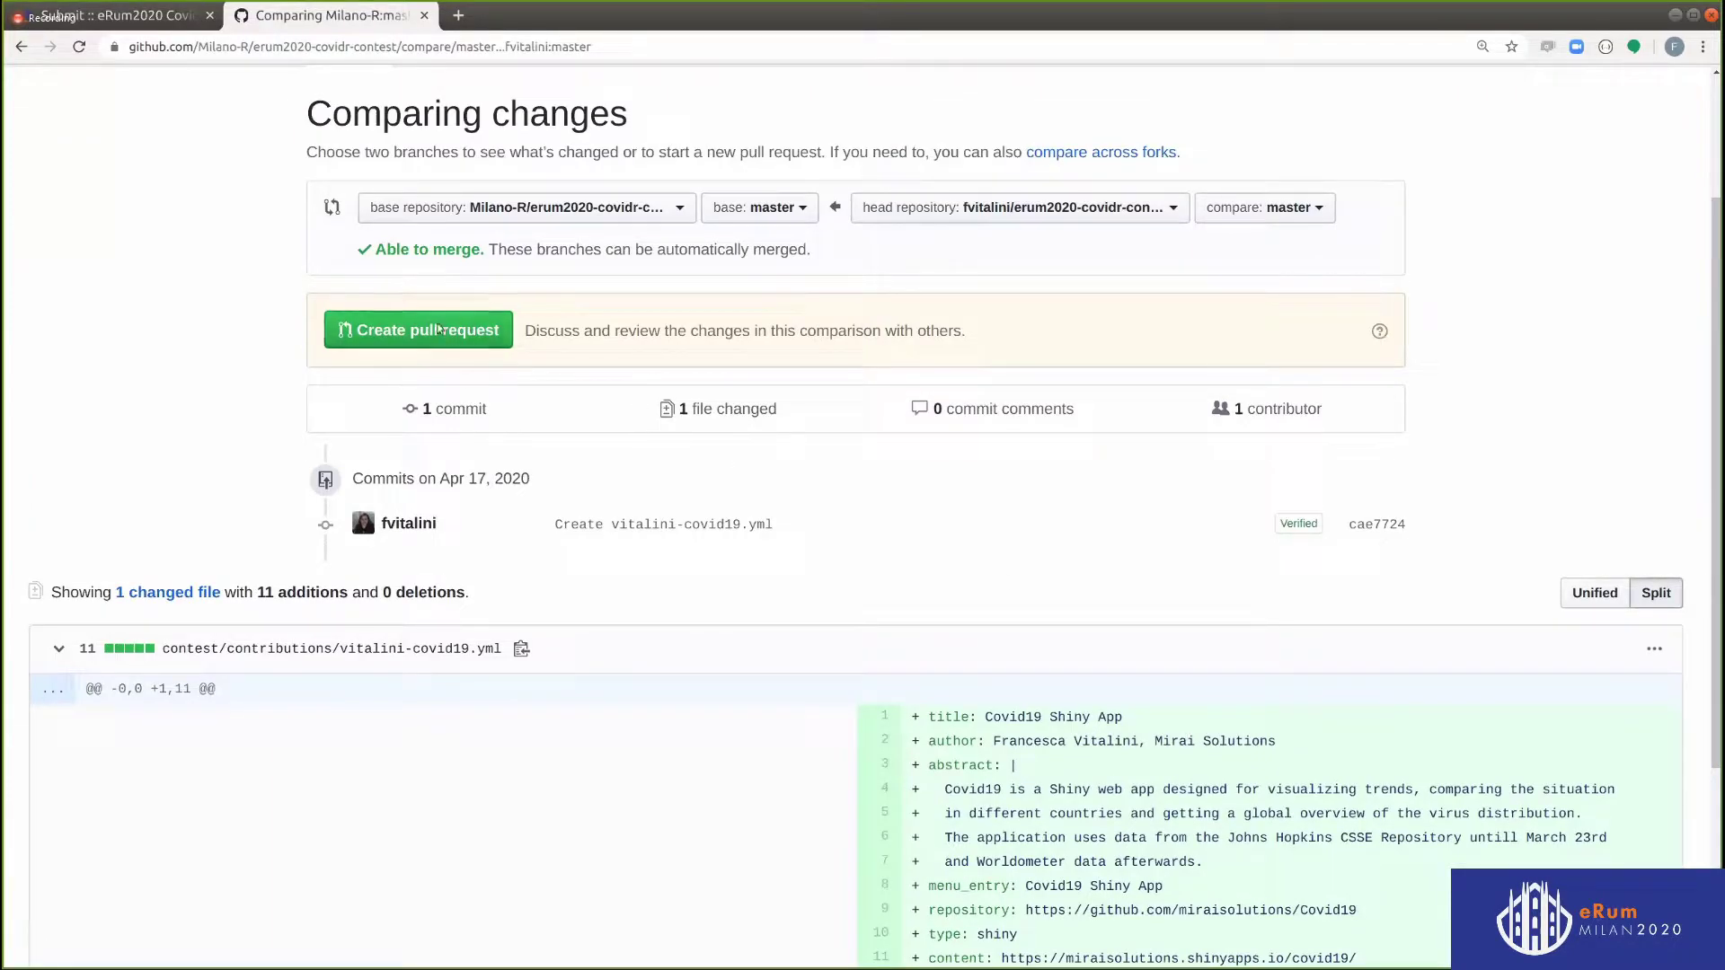
{"action": "left_click", "coordinate": [438, 329]}
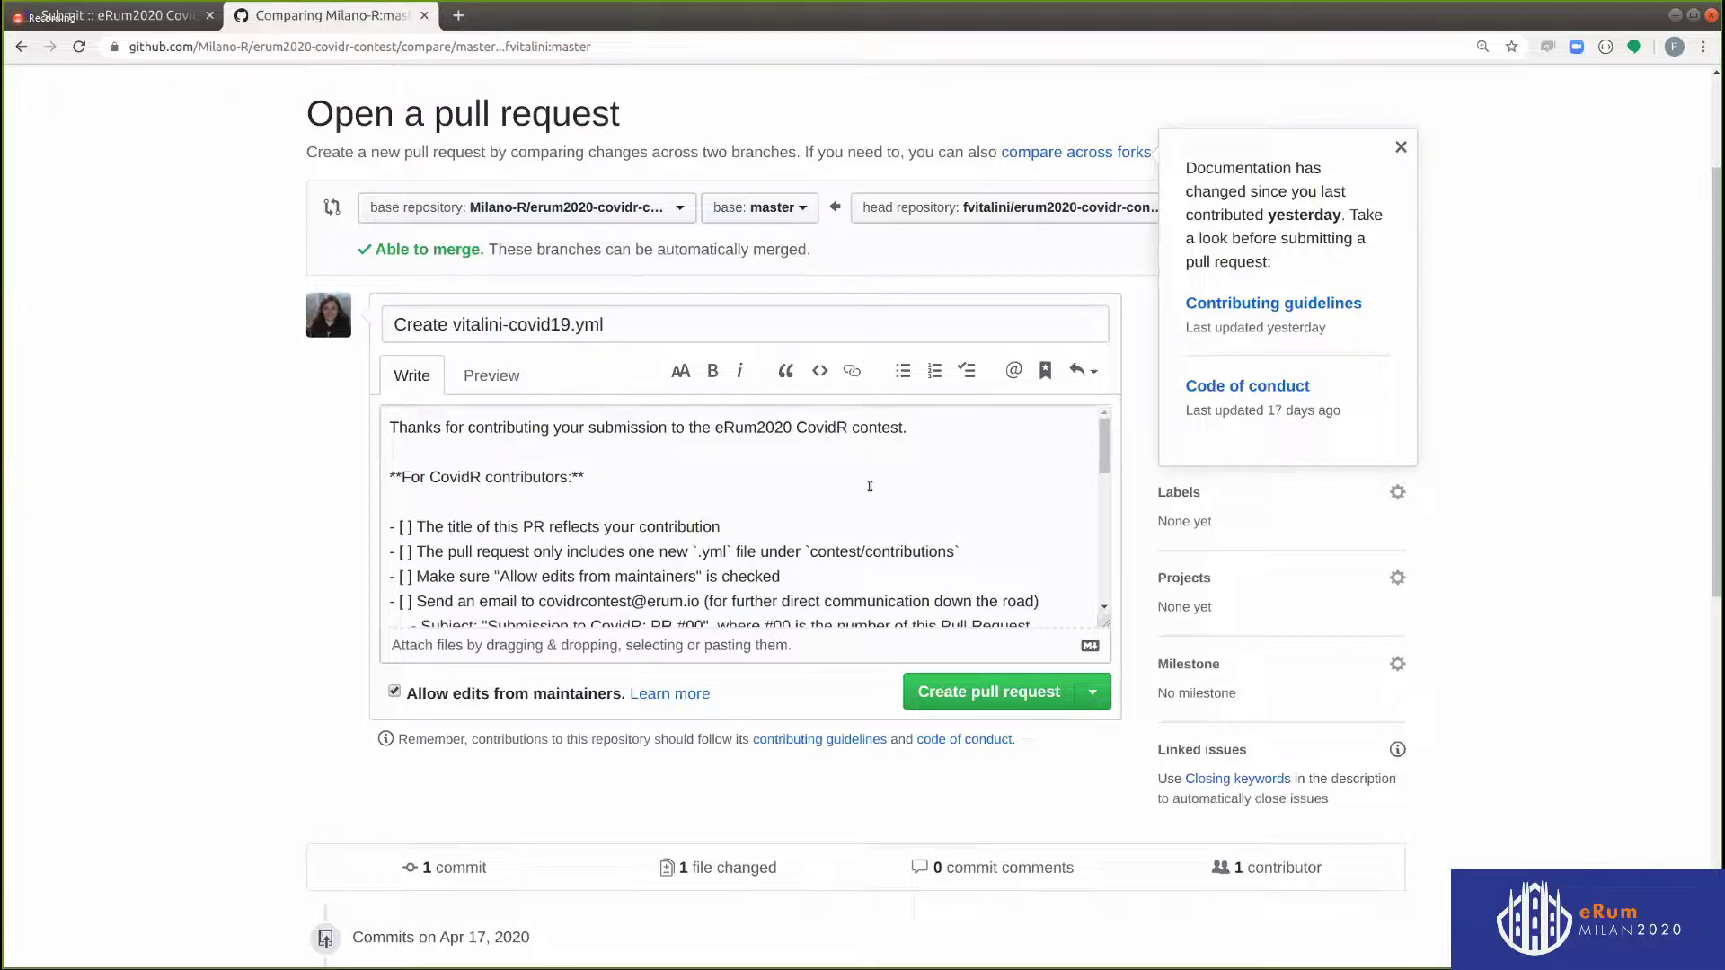
Create the pull request titled 'vitalini covid19 shiny app' and tick its first checklist items
{"action": "scroll", "coordinate": [602, 492], "scroll_direction": "down", "scroll_amount": 2}
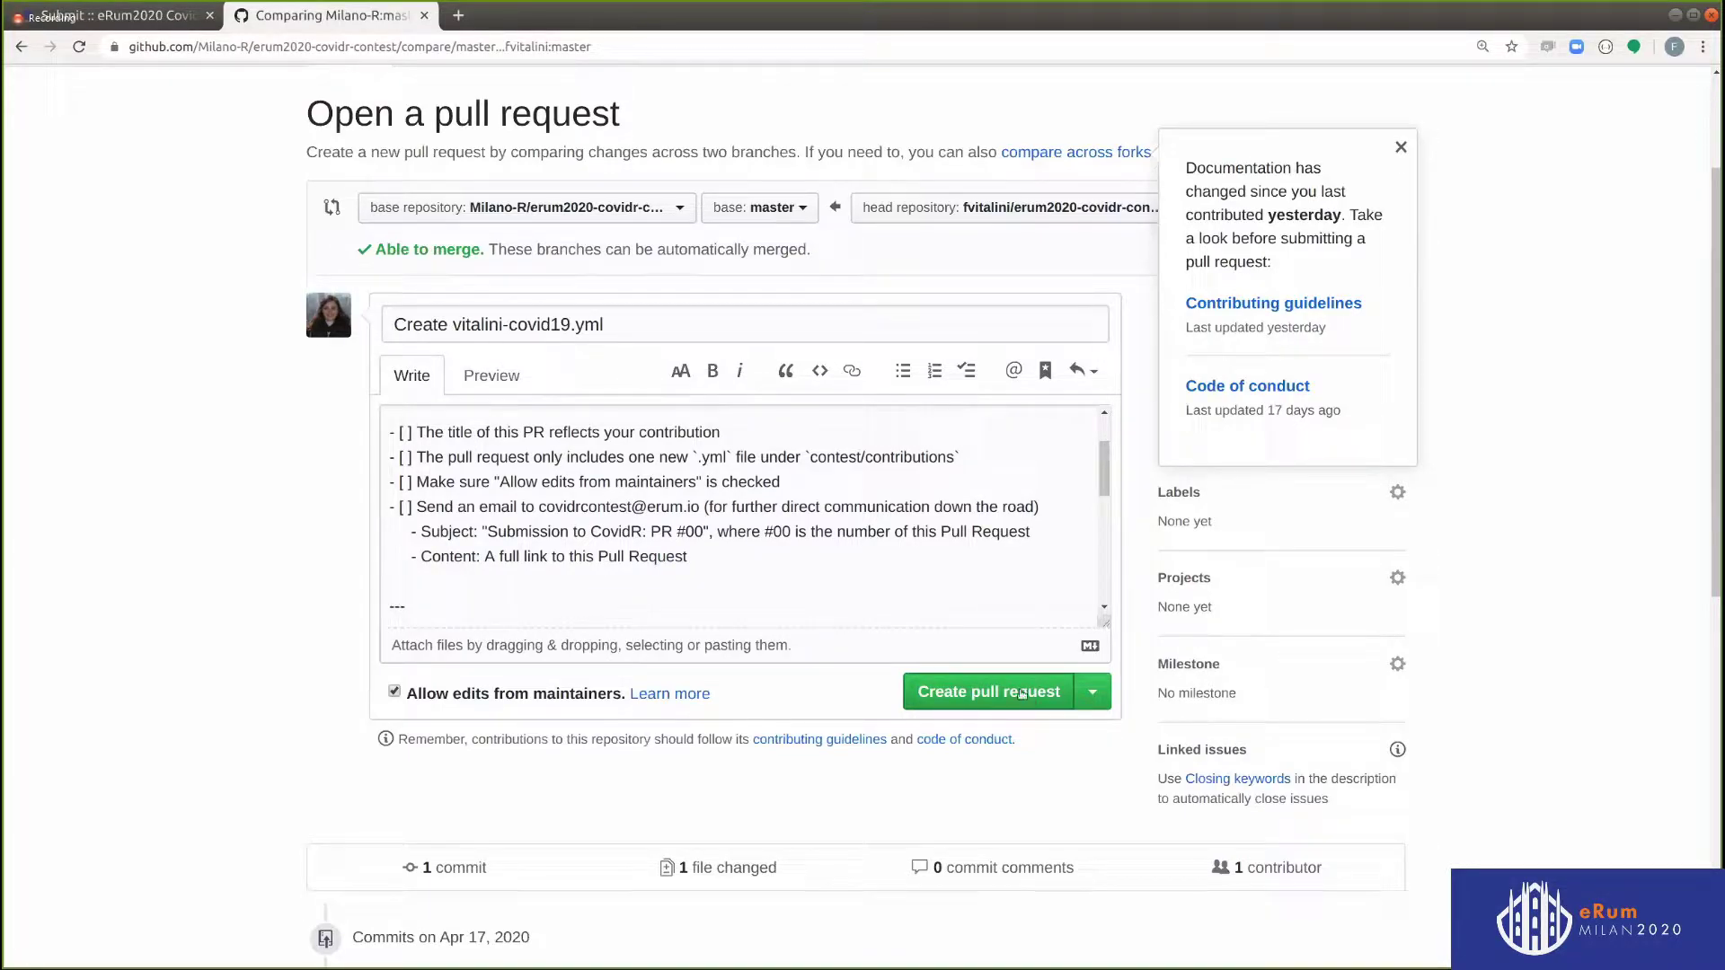
{"action": "left_click", "coordinate": [1399, 148]}
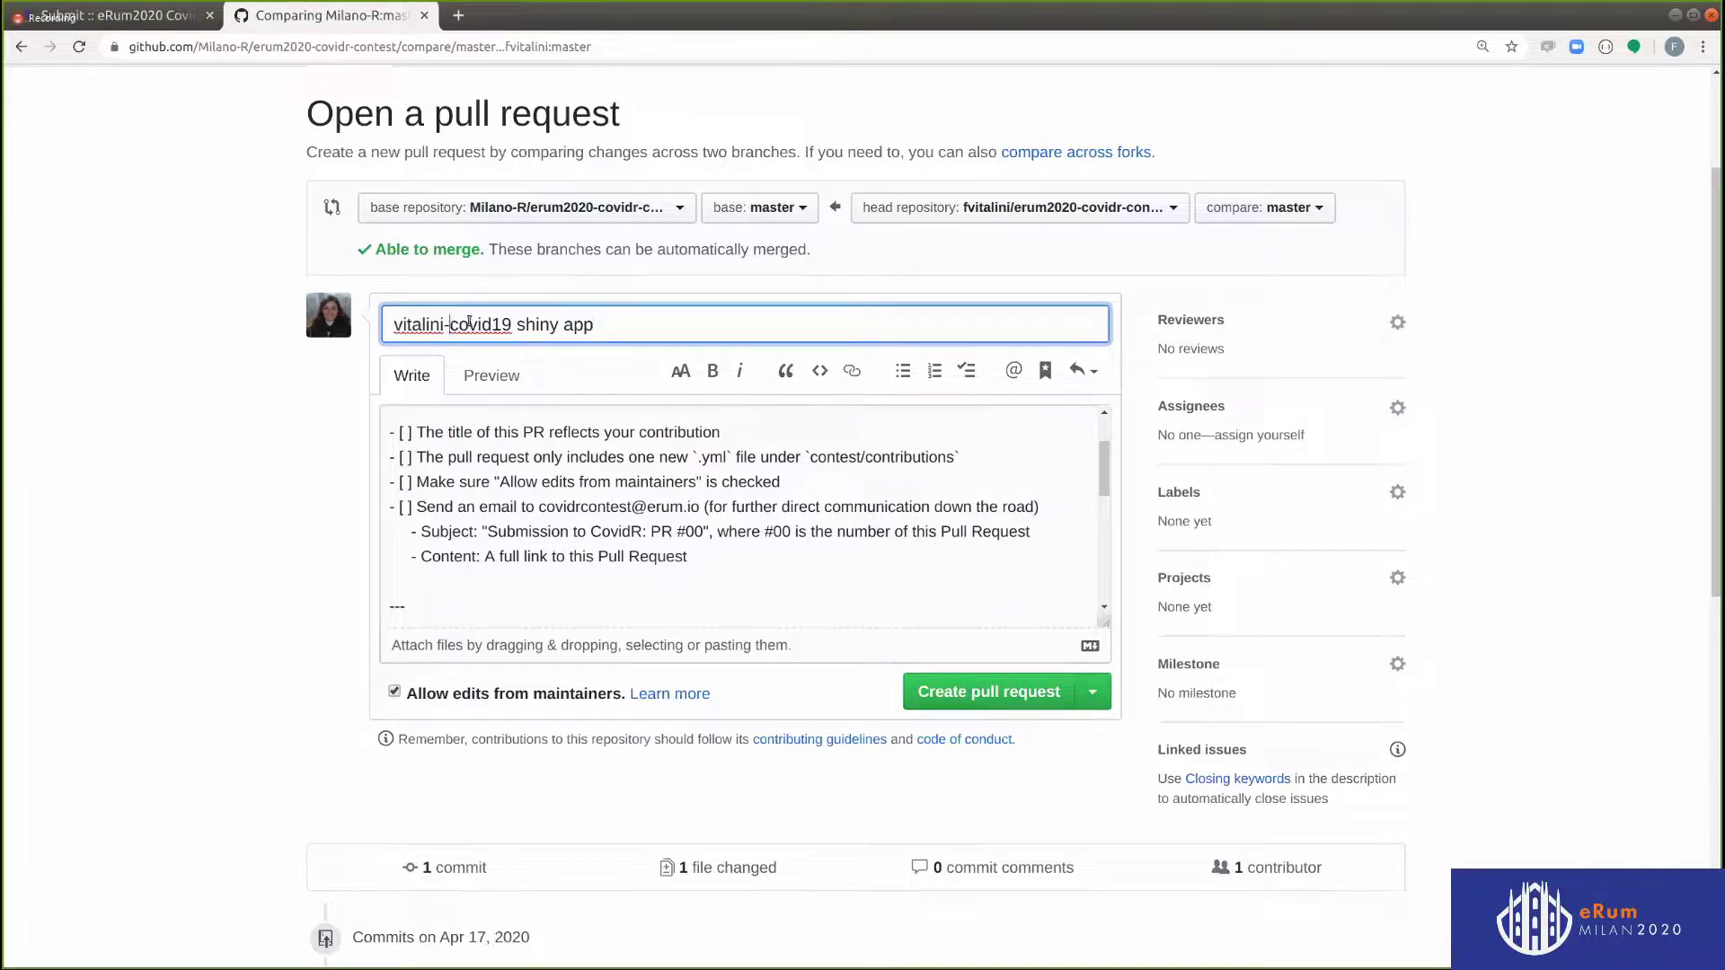
{"action": "key", "text": "BackSpace"}
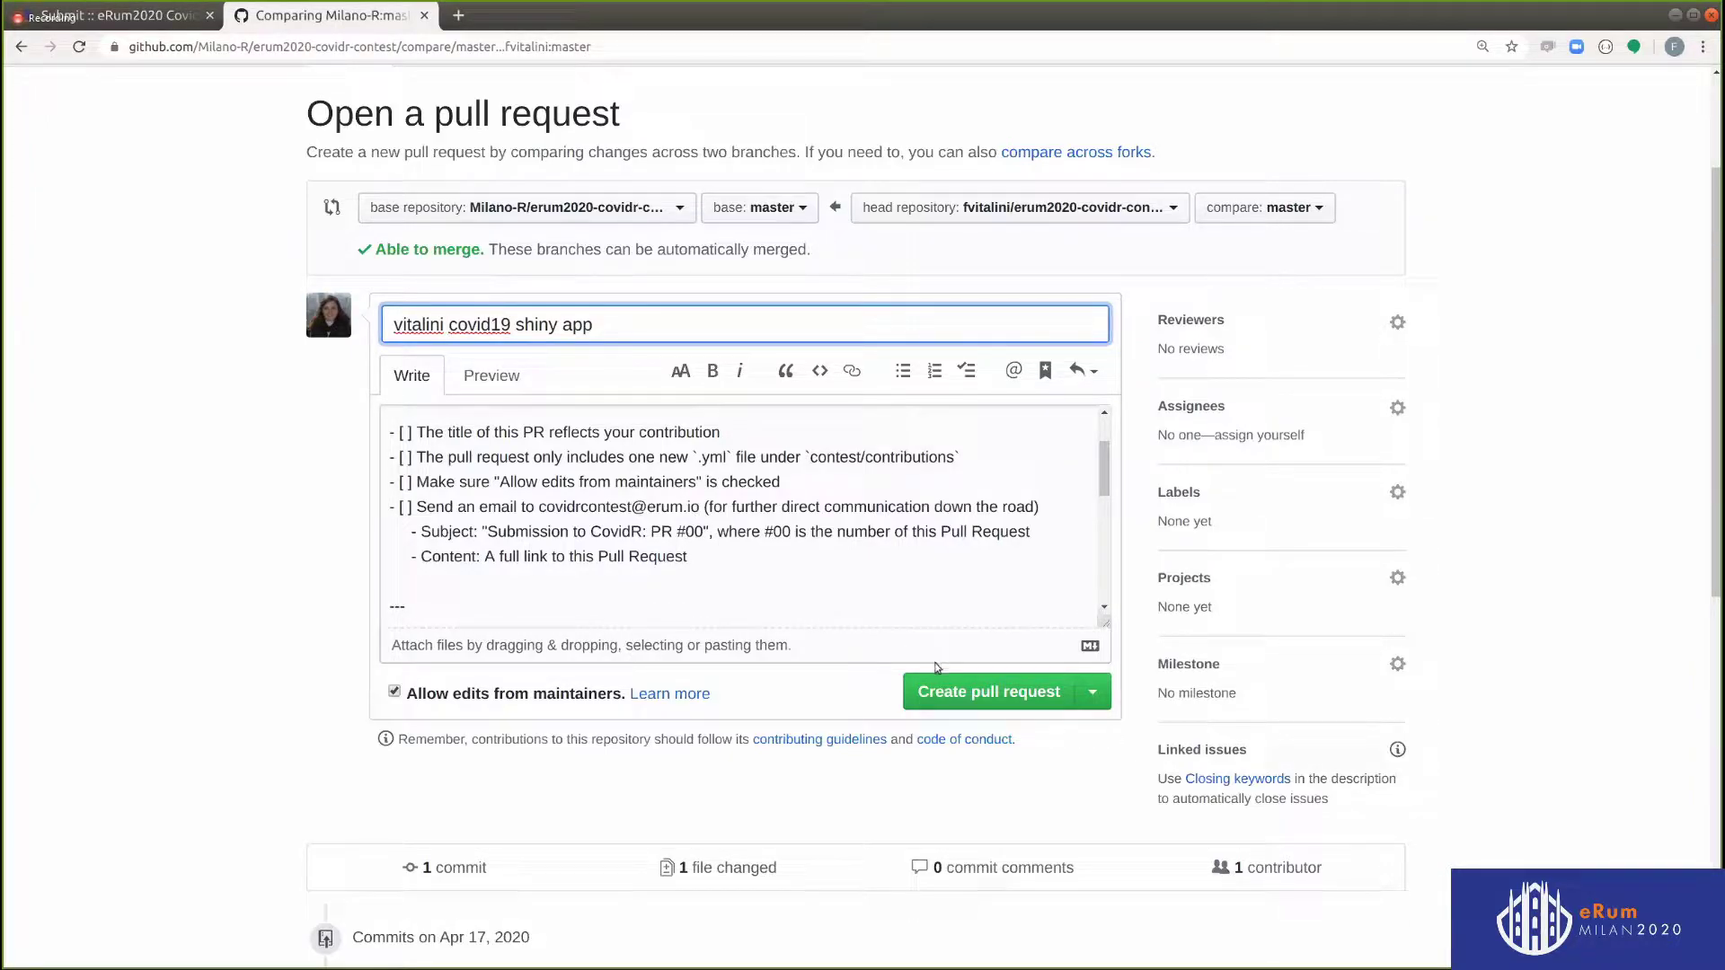
{"action": "left_click", "coordinate": [941, 698]}
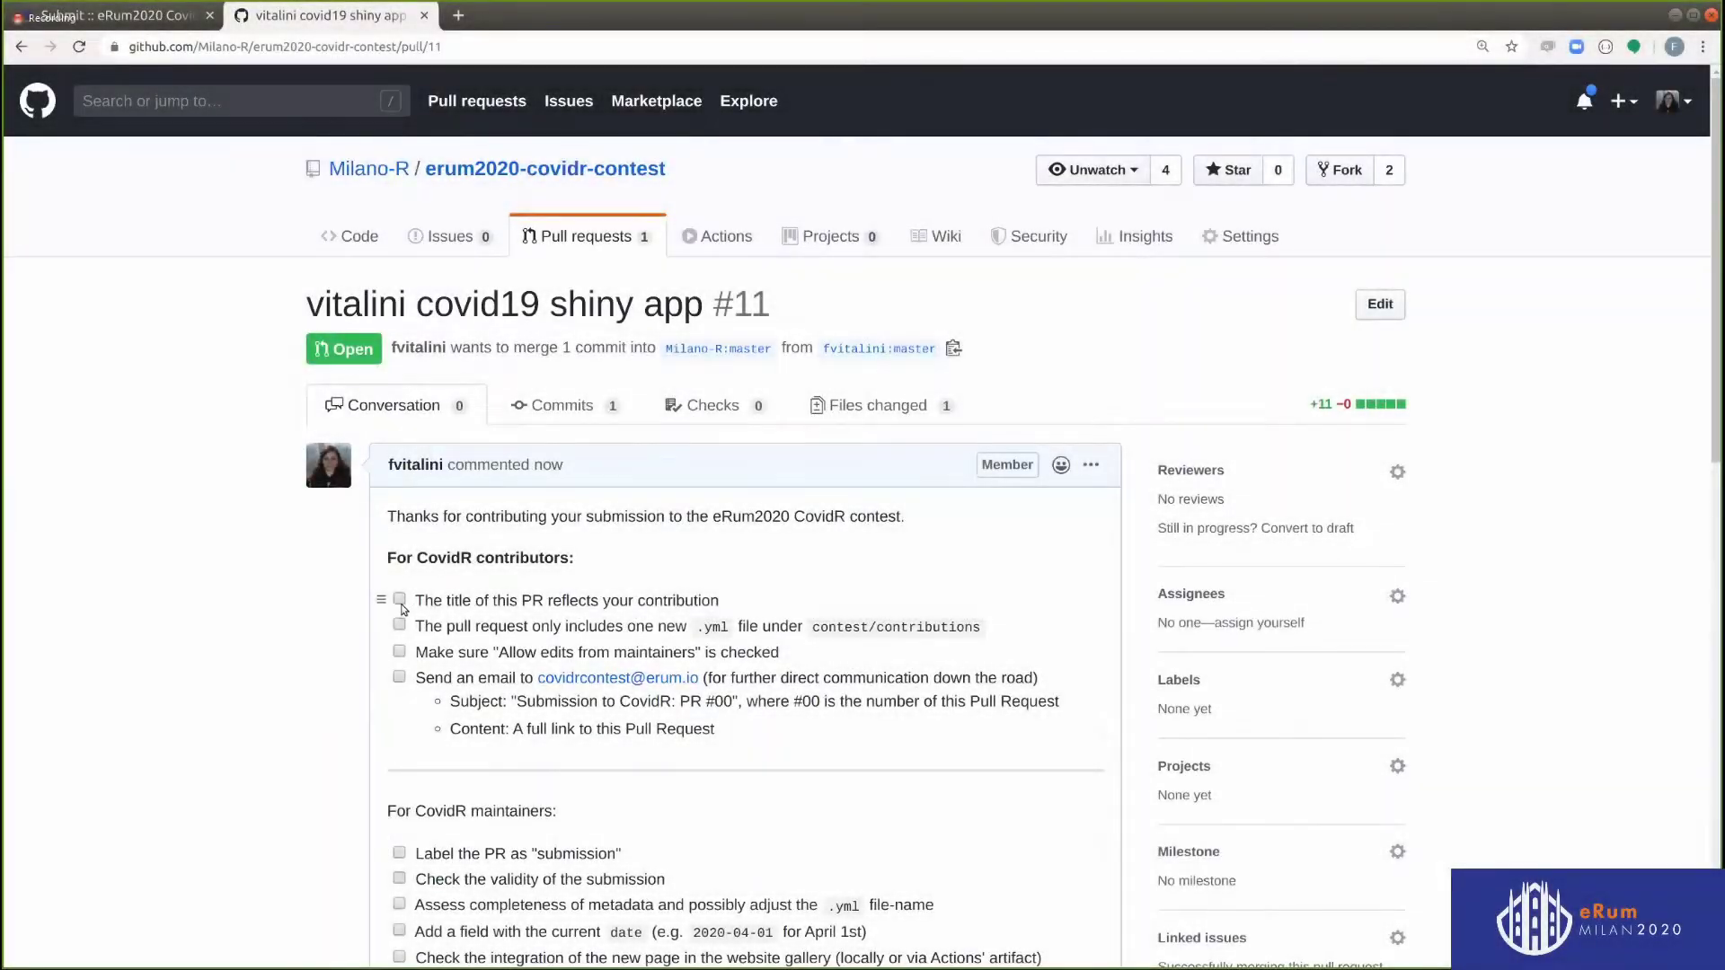
{"action": "left_click", "coordinate": [399, 599]}
{"action": "left_click", "coordinate": [399, 654]}
Tick the single .yml file and Send an email items, copying the contest e-mail address
{"action": "scroll", "coordinate": [401, 610], "scroll_direction": "down", "scroll_amount": 1}
{"action": "left_click", "coordinate": [400, 578]}
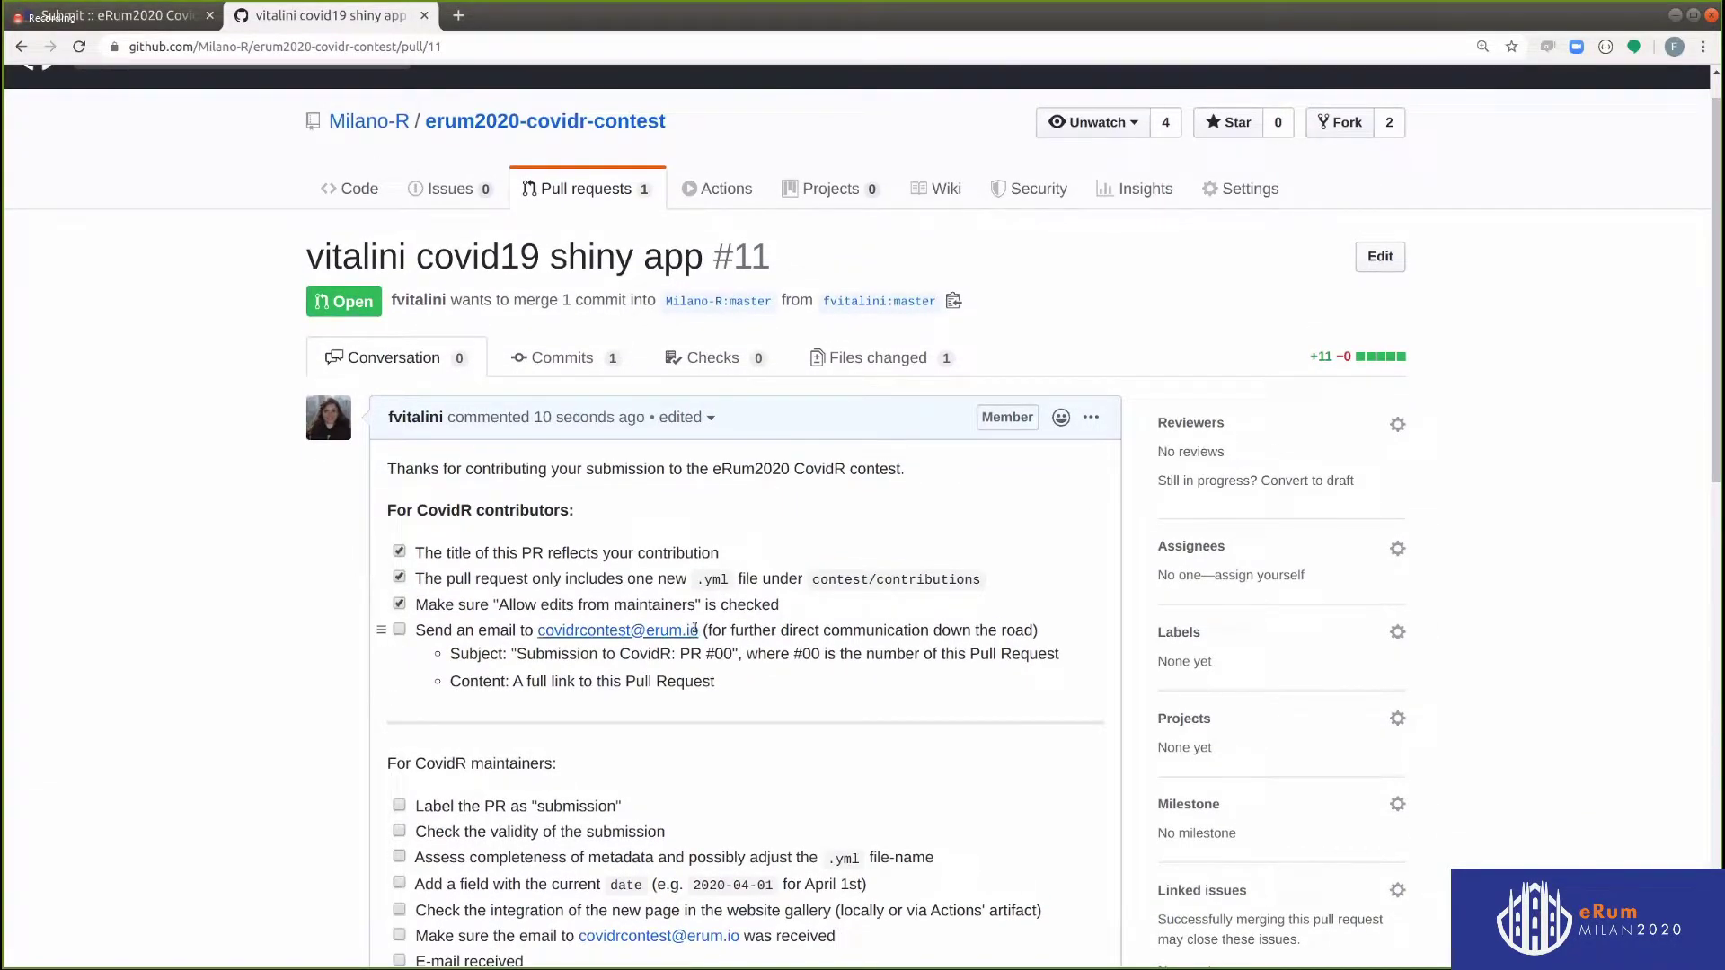
{"action": "left_click_drag", "start_coordinate": [696, 630], "coordinate": [540, 635]}
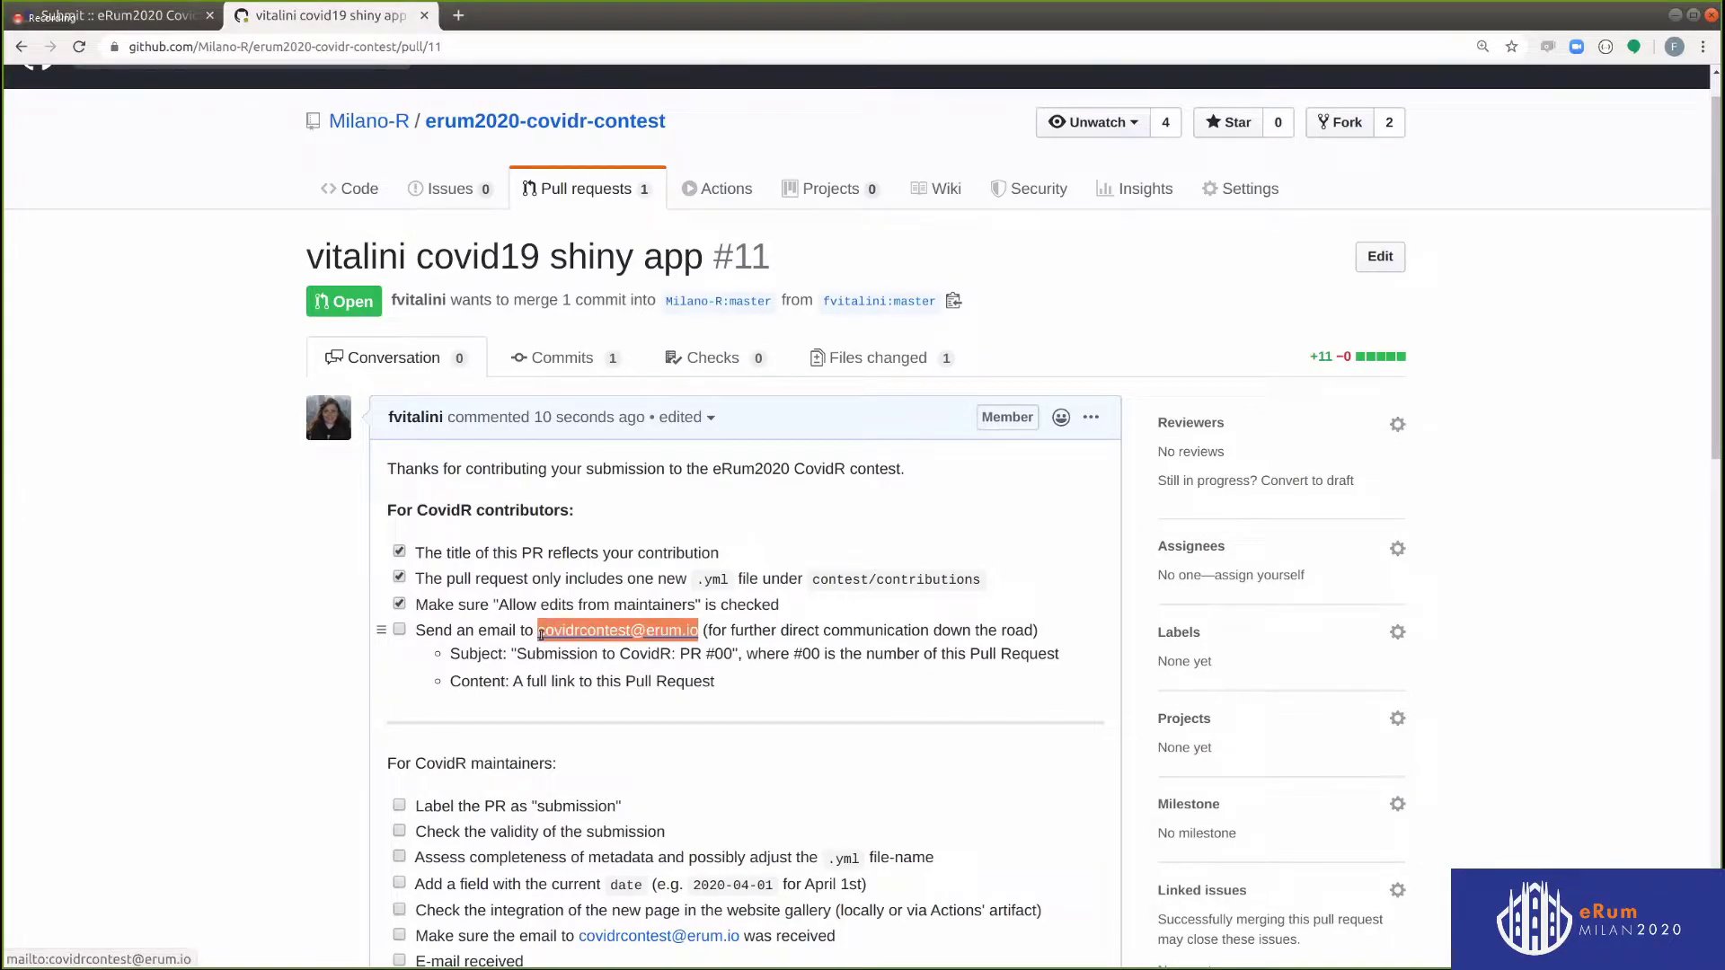
{"action": "left_click", "coordinate": [400, 630]}
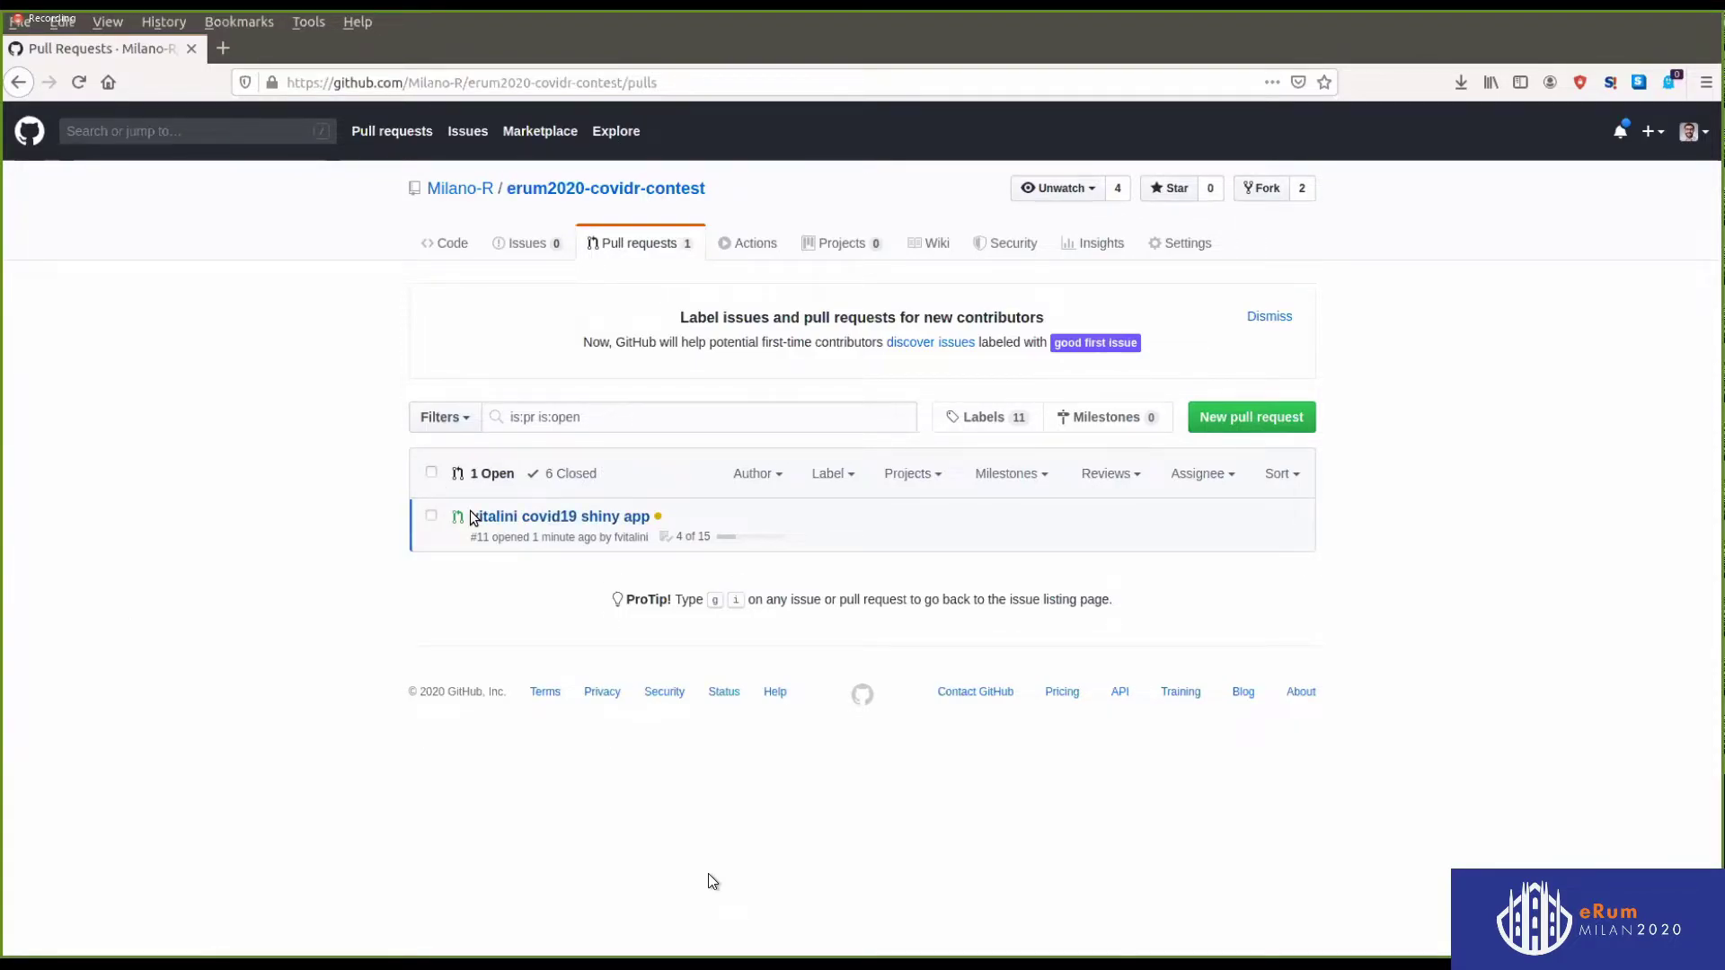
Open PR #11 and tick Check validity, Assess completeness and Add current date items
{"action": "mouse_move", "coordinate": [543, 514]}
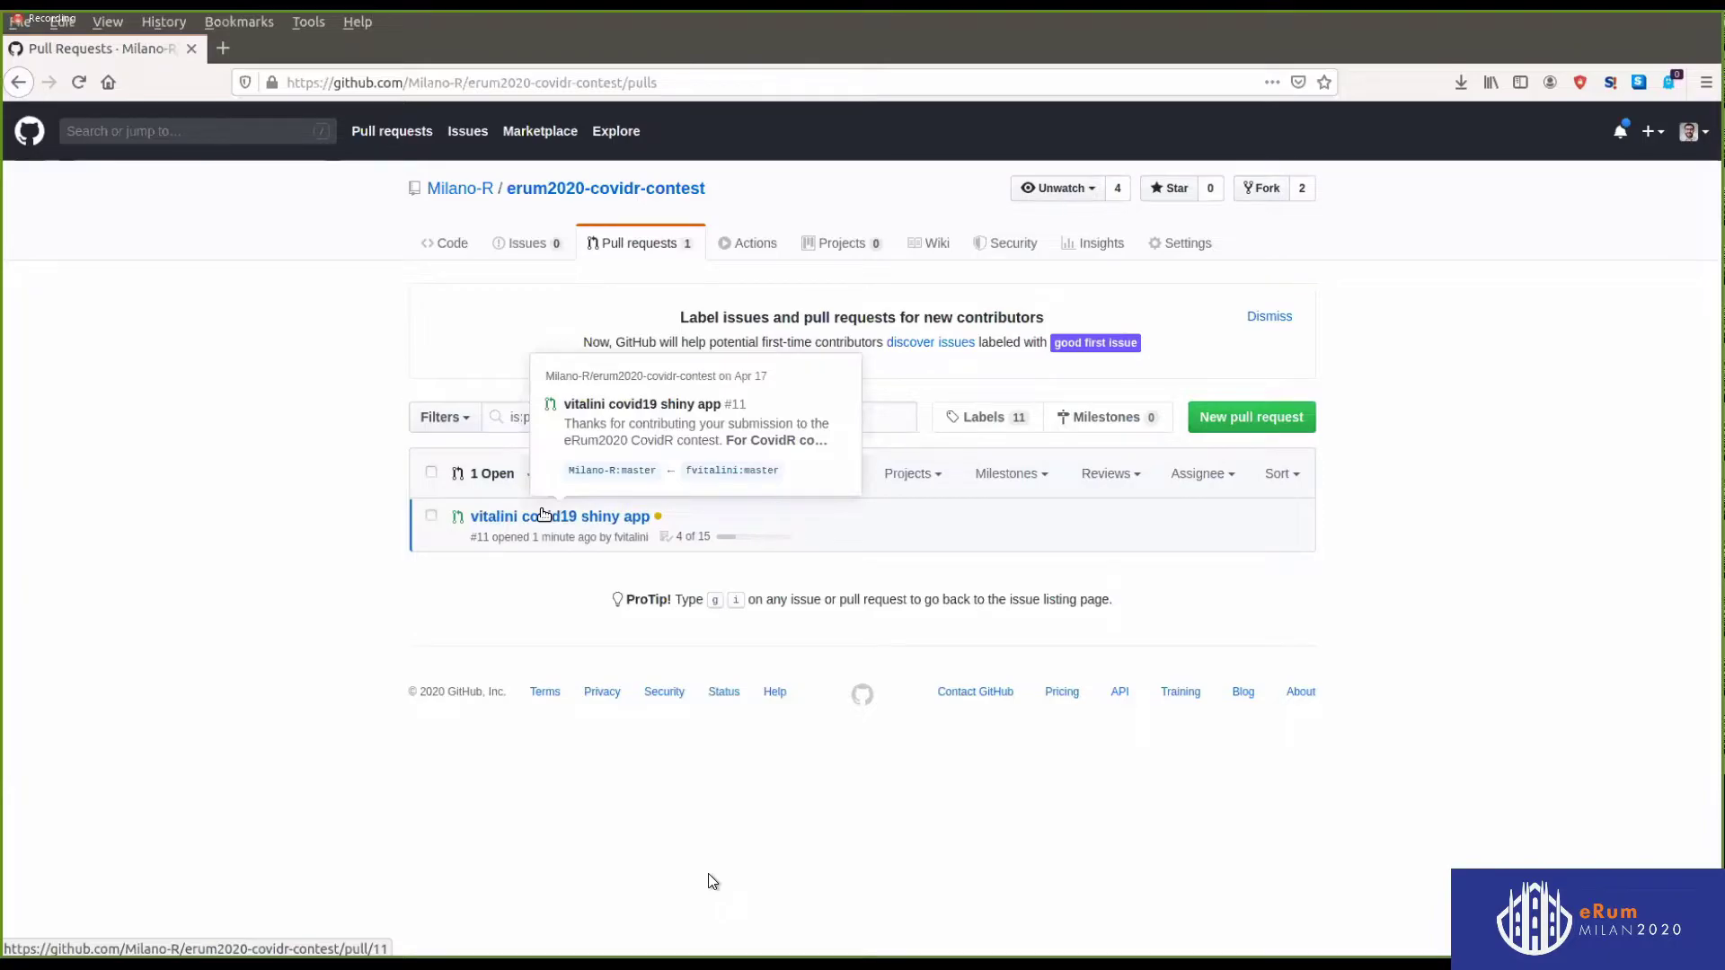
{"action": "left_click", "coordinate": [547, 514]}
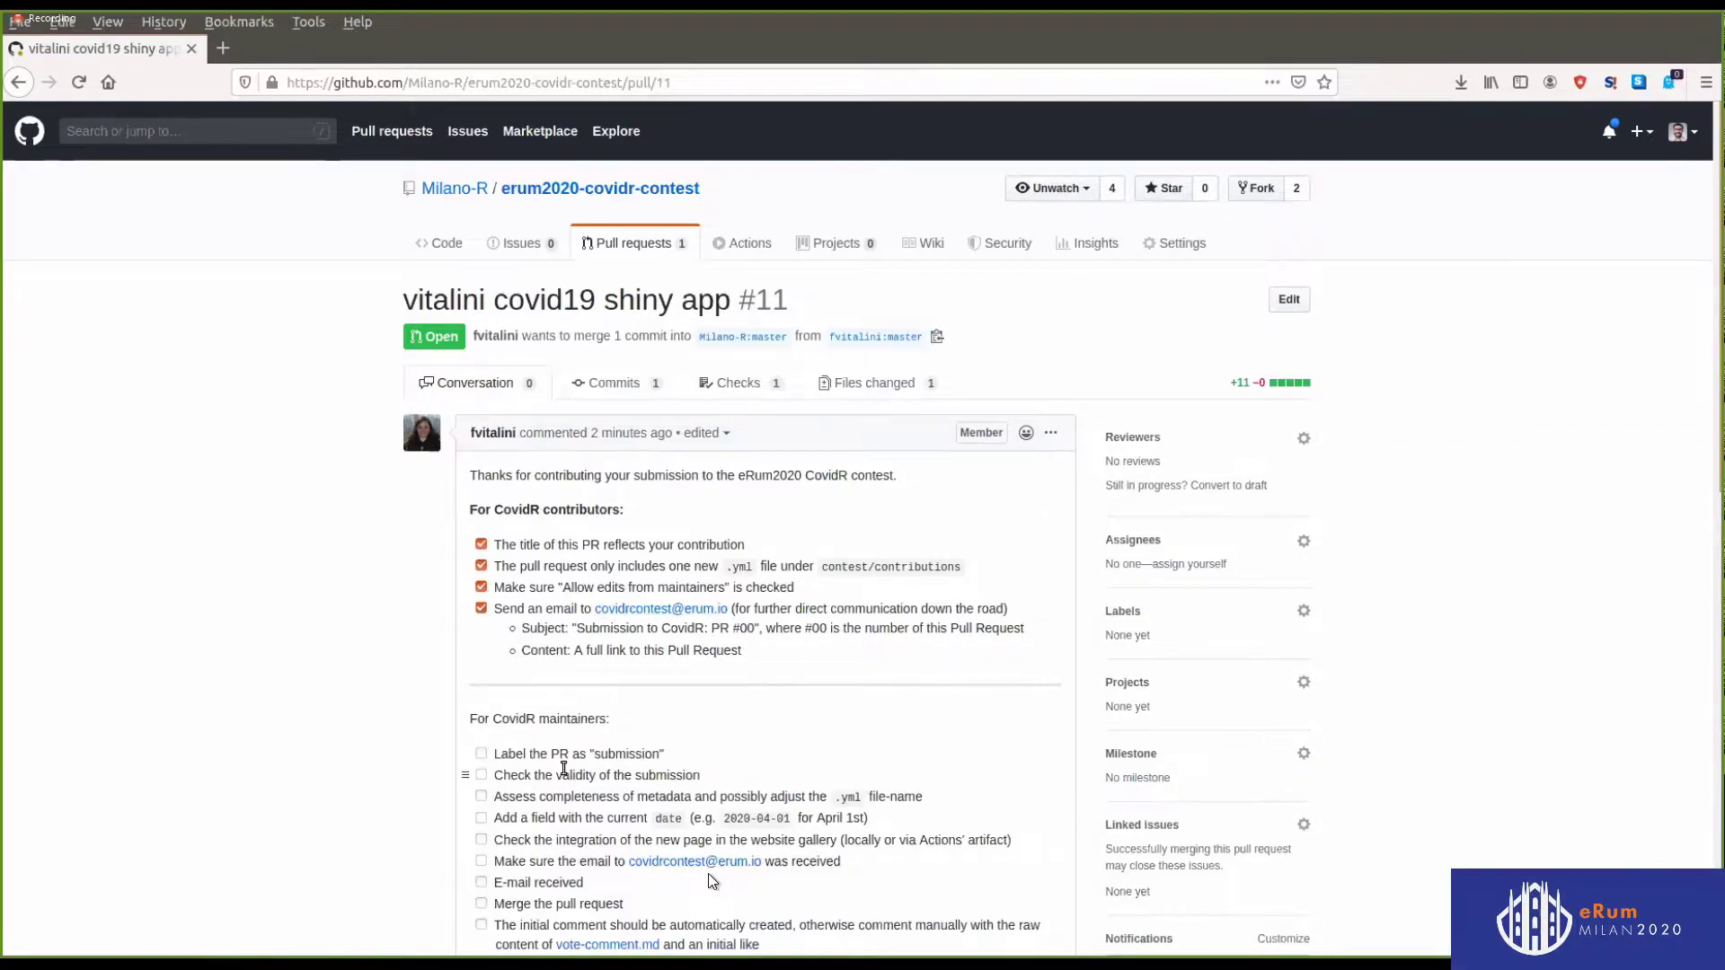
{"action": "scroll", "coordinate": [575, 763], "scroll_direction": "down", "scroll_amount": 1}
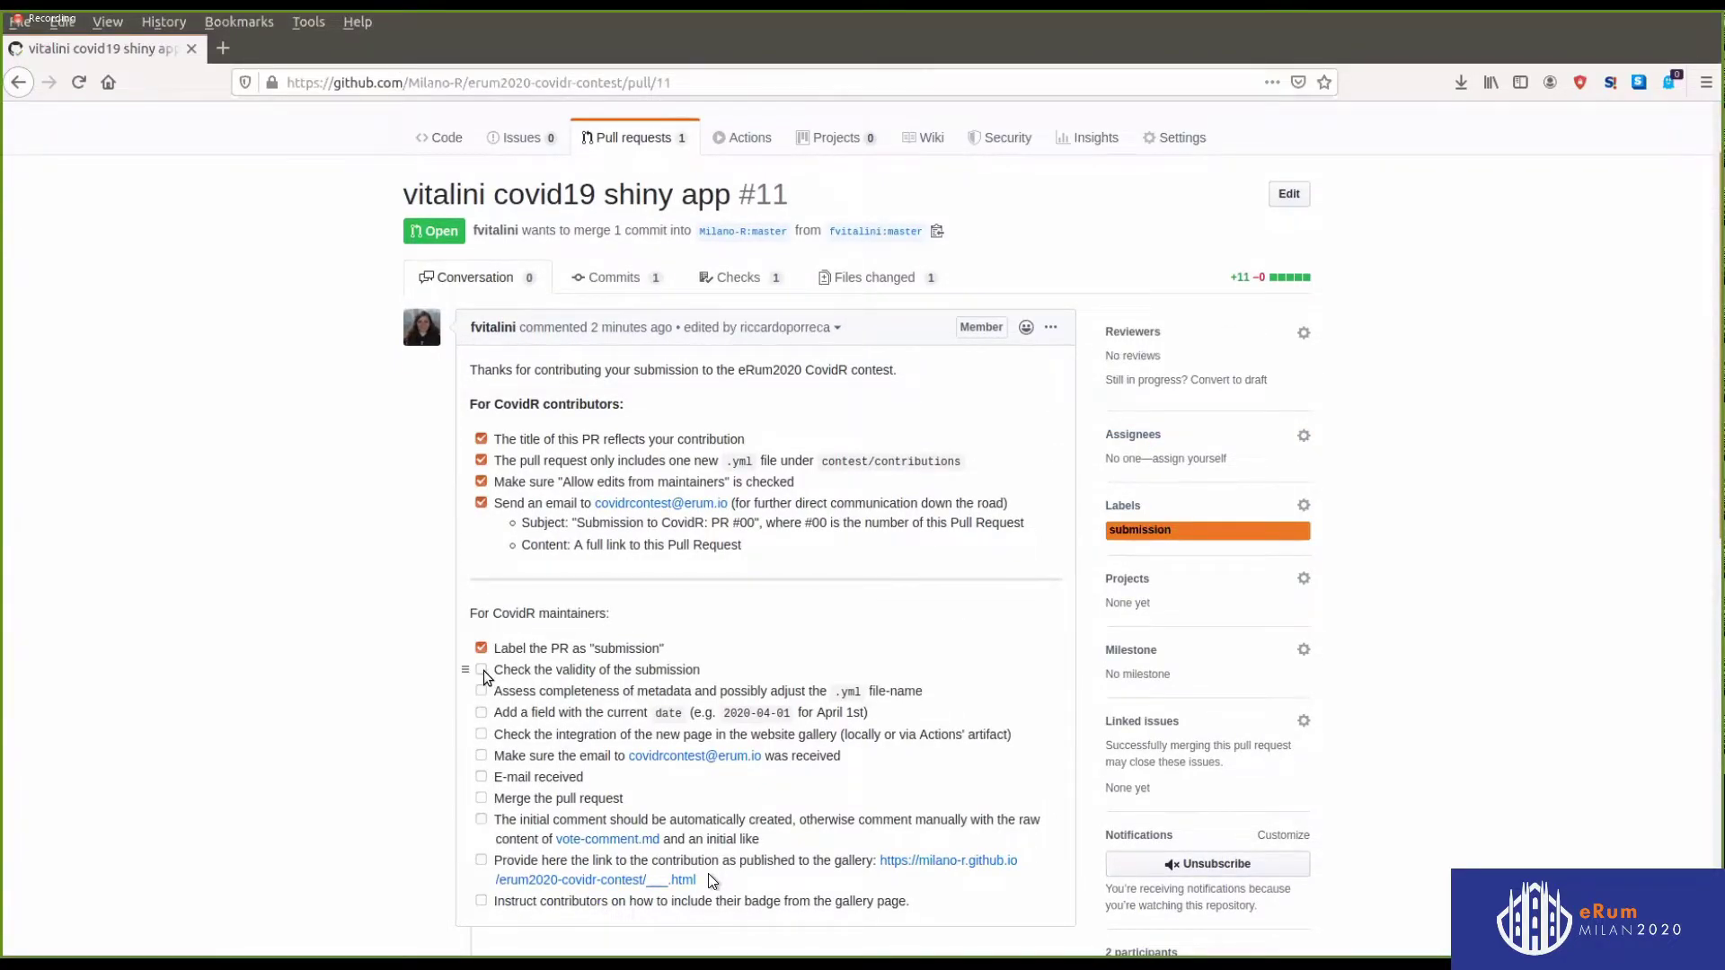
{"action": "left_click", "coordinate": [483, 671]}
{"action": "left_click", "coordinate": [480, 690]}
{"action": "left_click", "coordinate": [481, 713]}
In Files changed, suggest adding 'date: 2020-04-17' after line 11 and start a review
{"action": "left_click", "coordinate": [864, 280]}
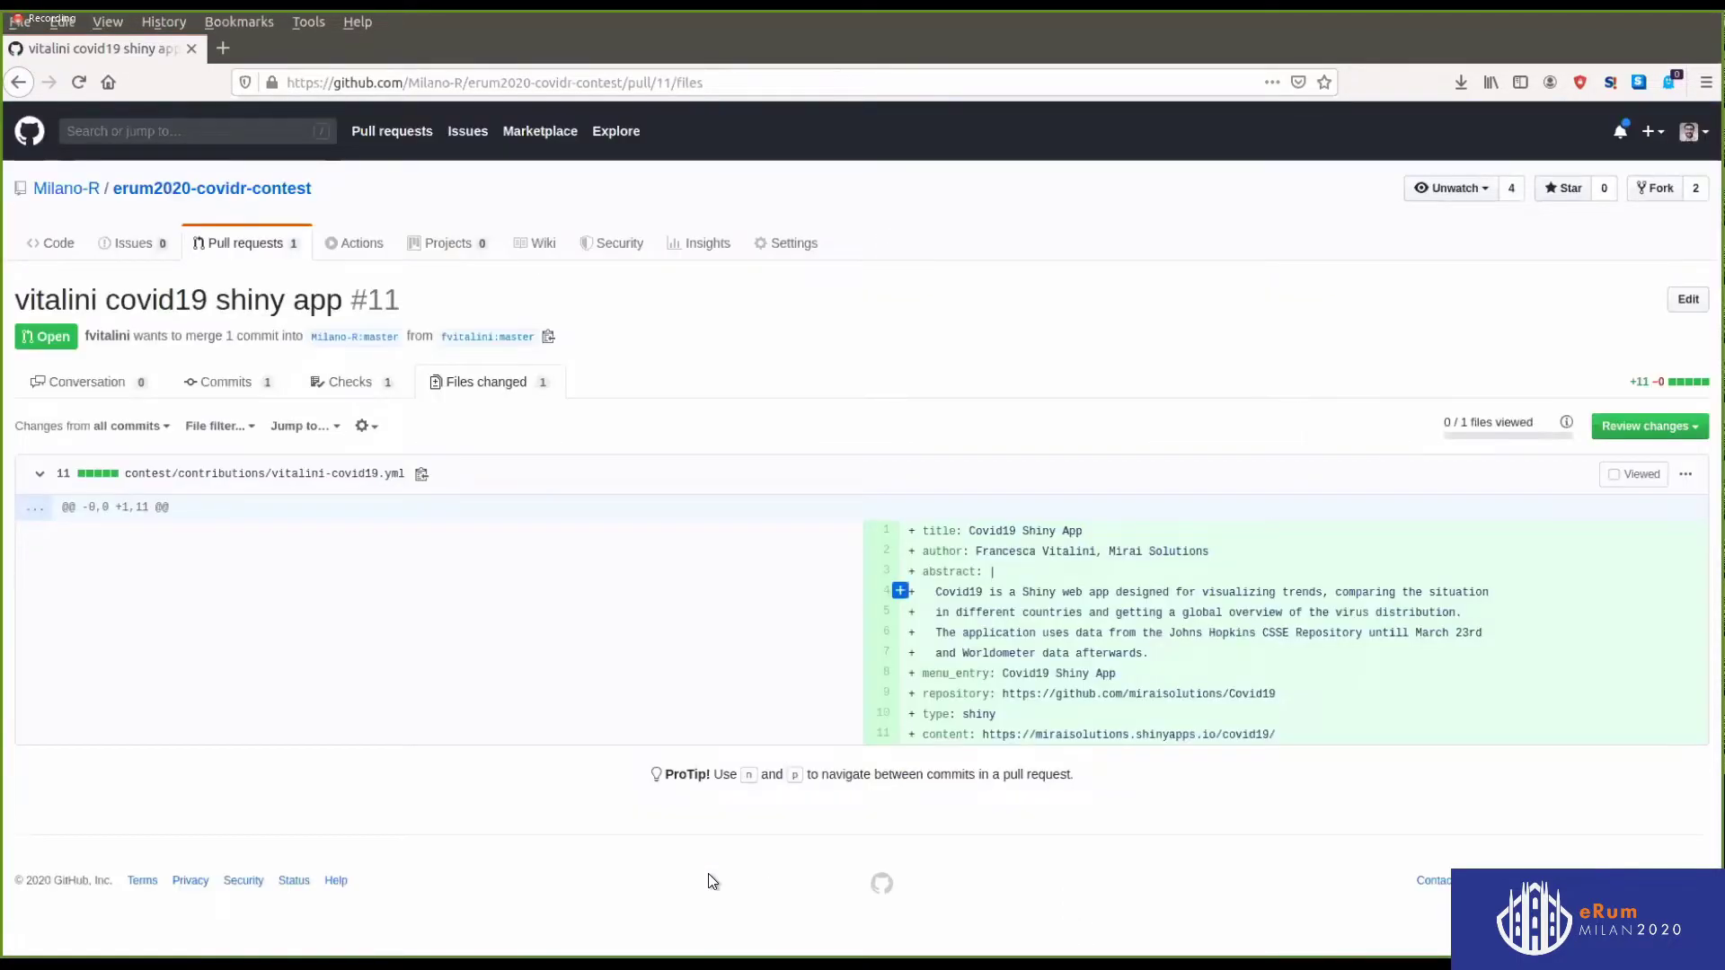
{"action": "left_click", "coordinate": [900, 735]}
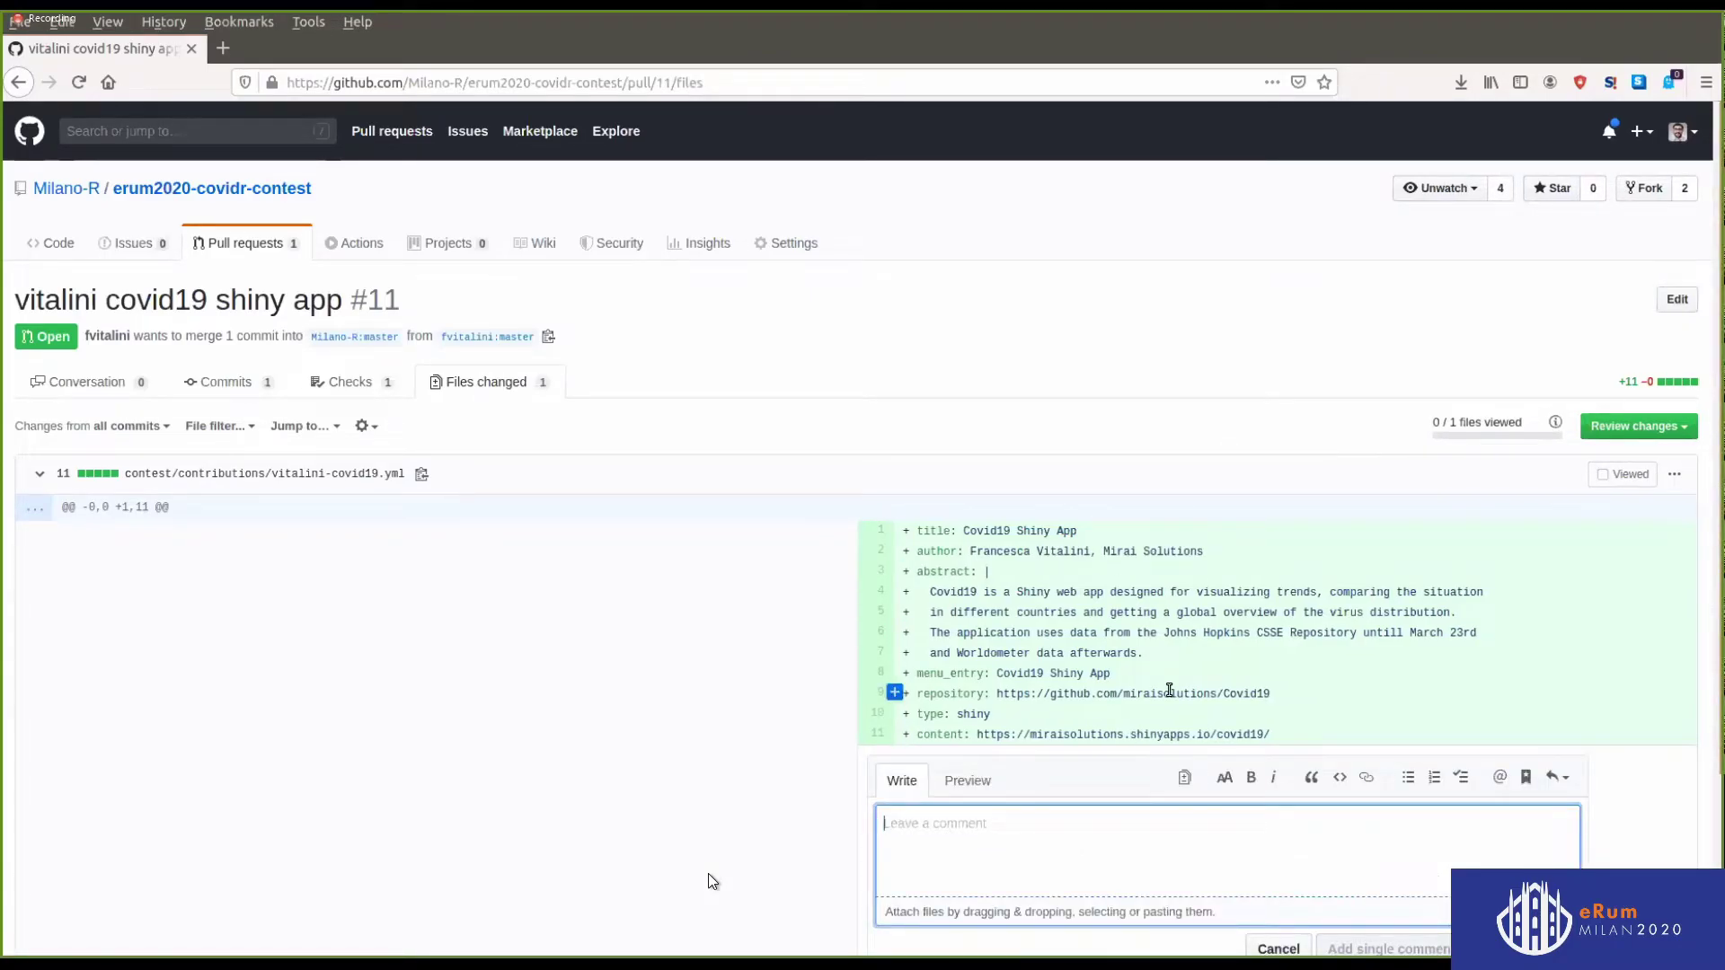
{"action": "left_click", "coordinate": [1185, 777]}
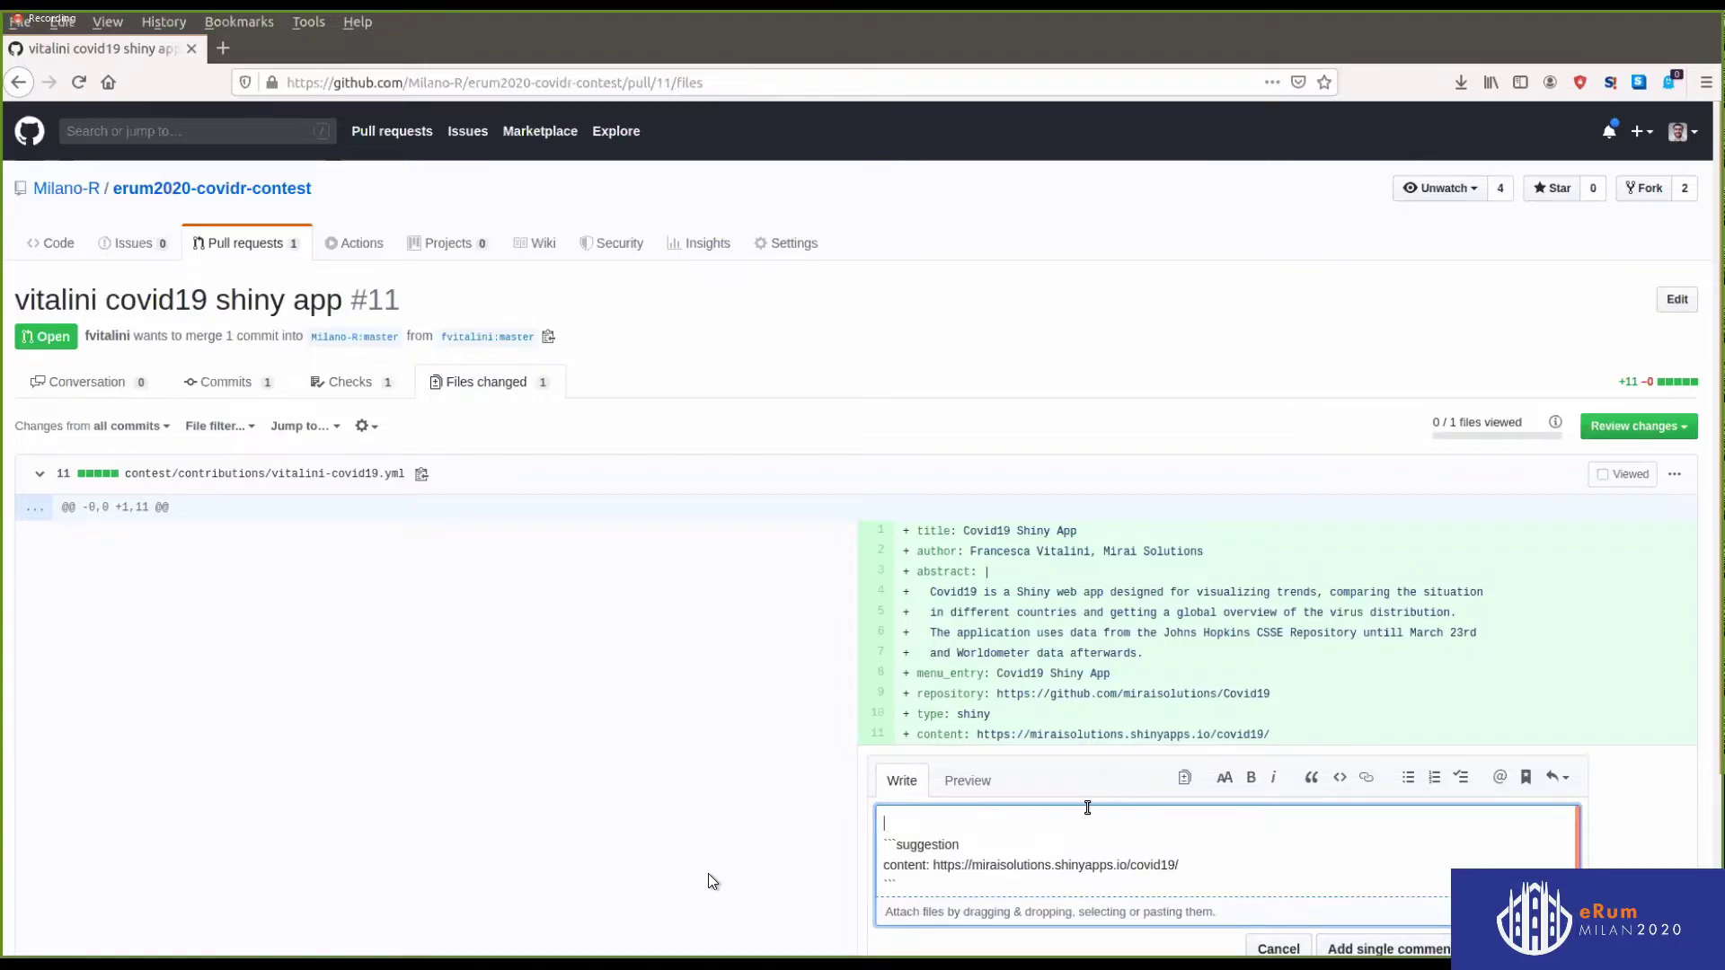
{"action": "key", "text": "Delete"}
{"action": "key", "text": "Down"}
{"action": "key", "text": "shift+Down"}
{"action": "key", "text": "Right"}
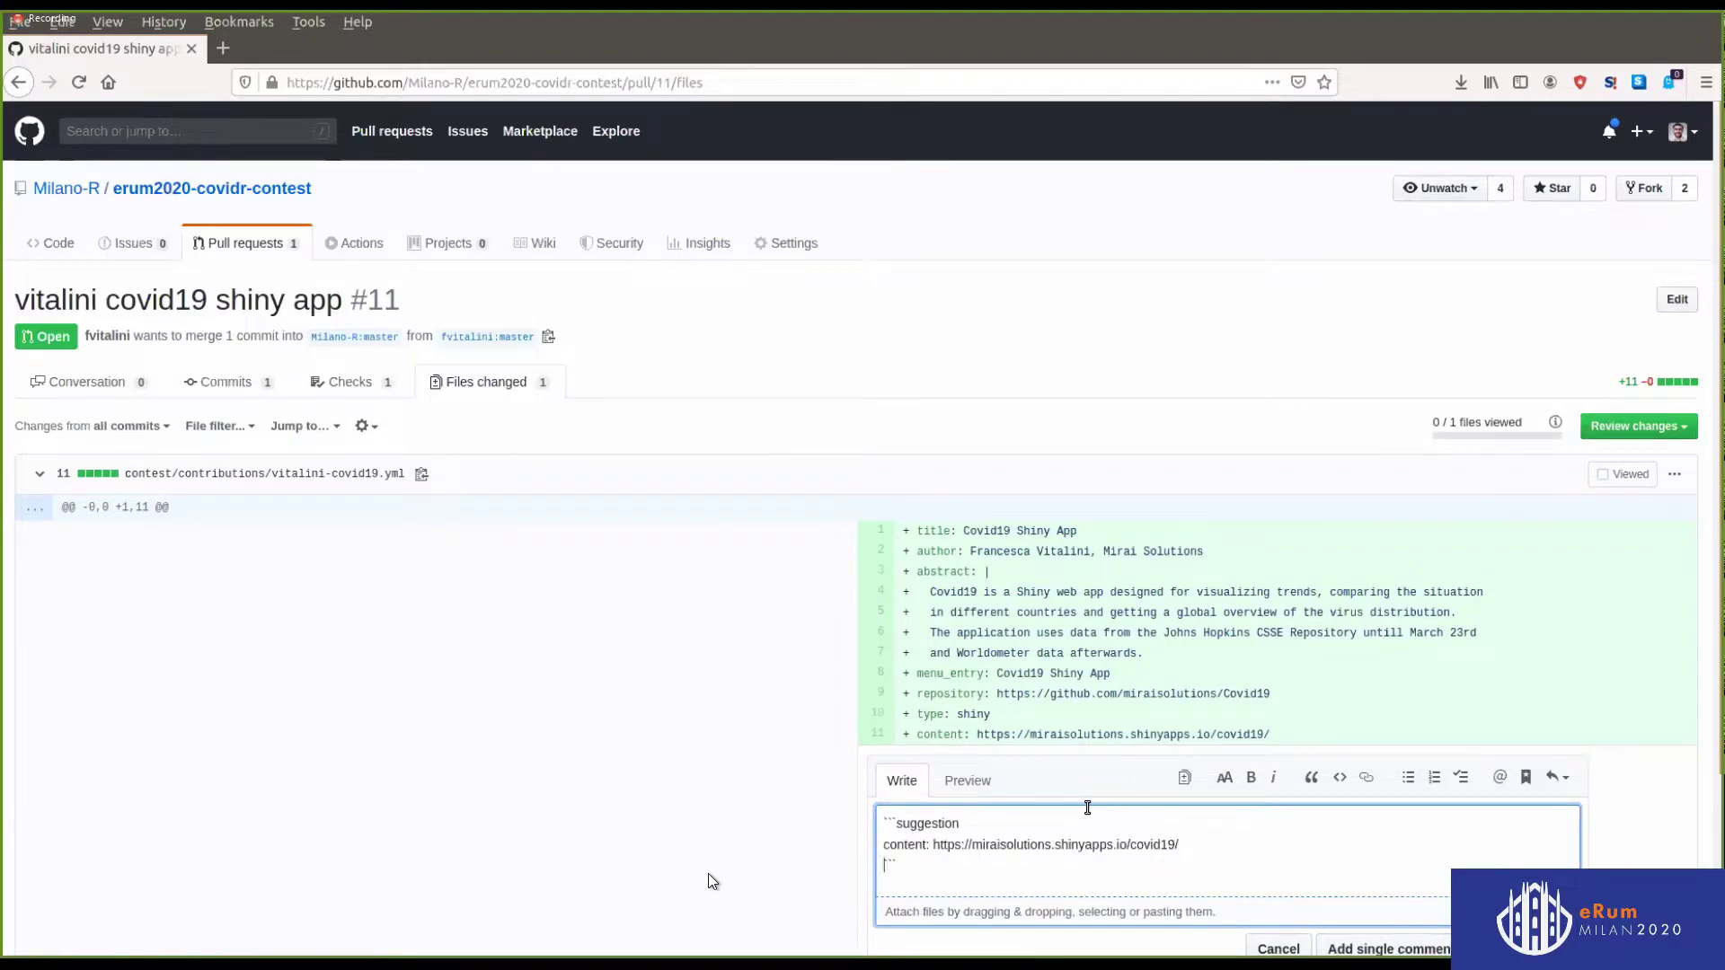
{"action": "key", "text": "Return"}
{"action": "scroll", "coordinate": [1285, 884], "scroll_direction": "down", "scroll_amount": 3}
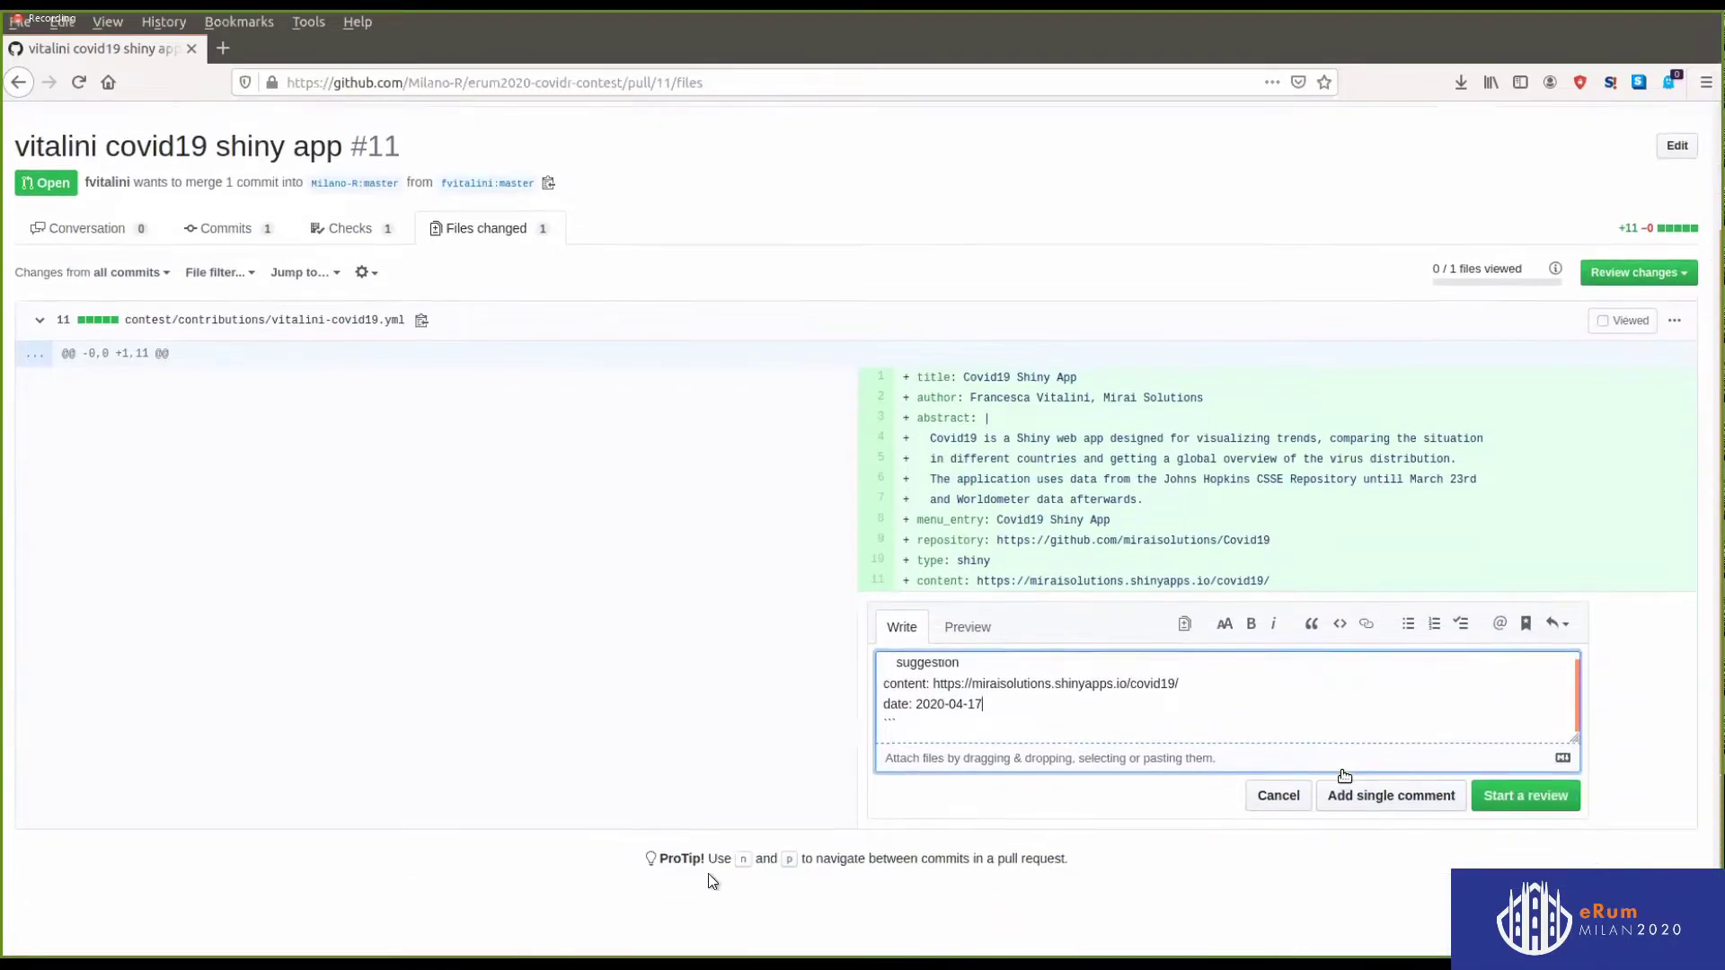
{"action": "left_click", "coordinate": [1519, 789]}
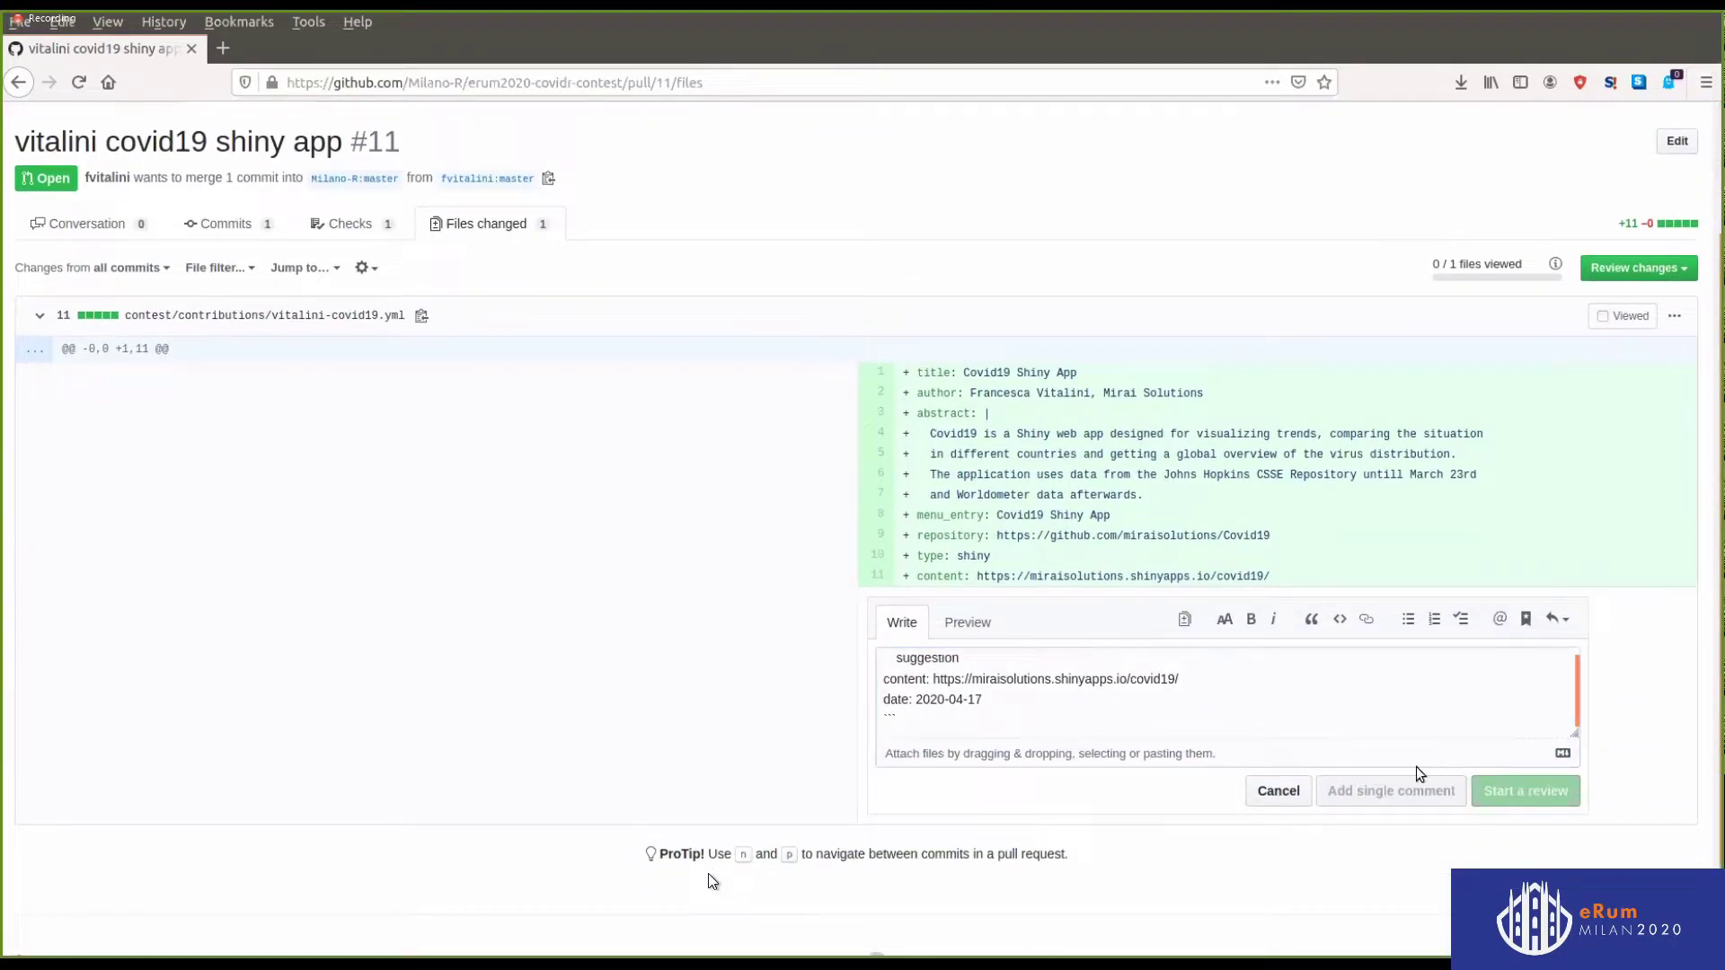
Finish the review with Approve
{"action": "left_click", "coordinate": [1660, 262]}
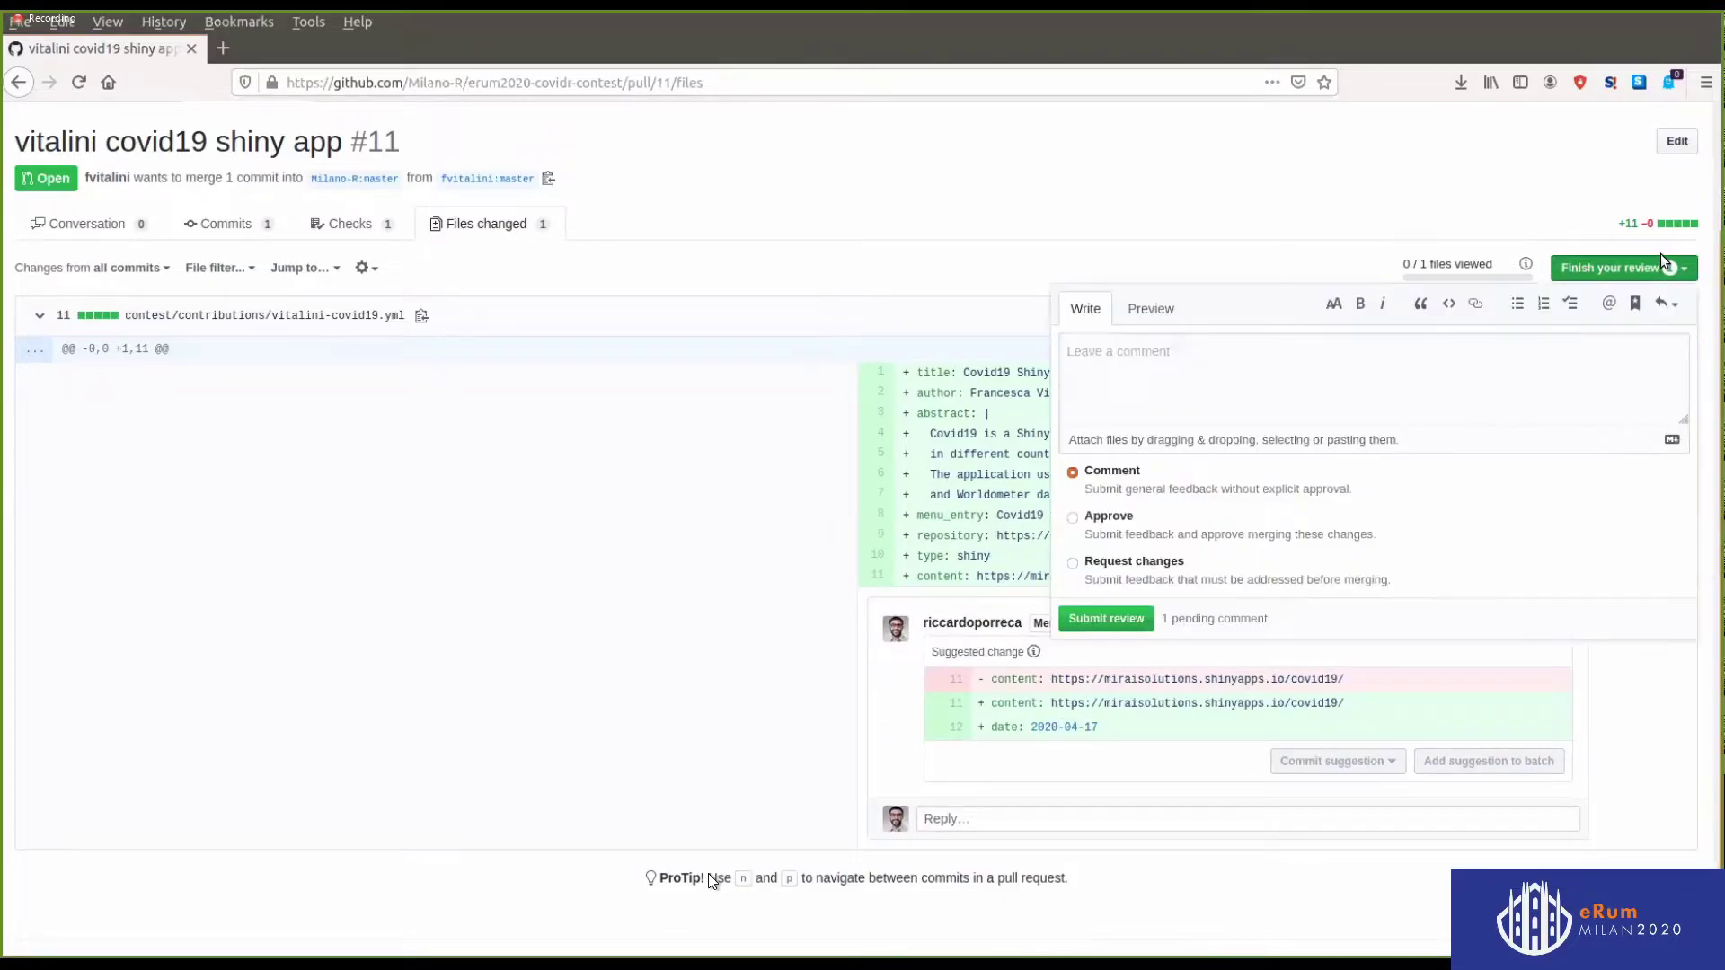
{"action": "left_click", "coordinate": [1114, 525]}
{"action": "left_click", "coordinate": [1096, 629]}
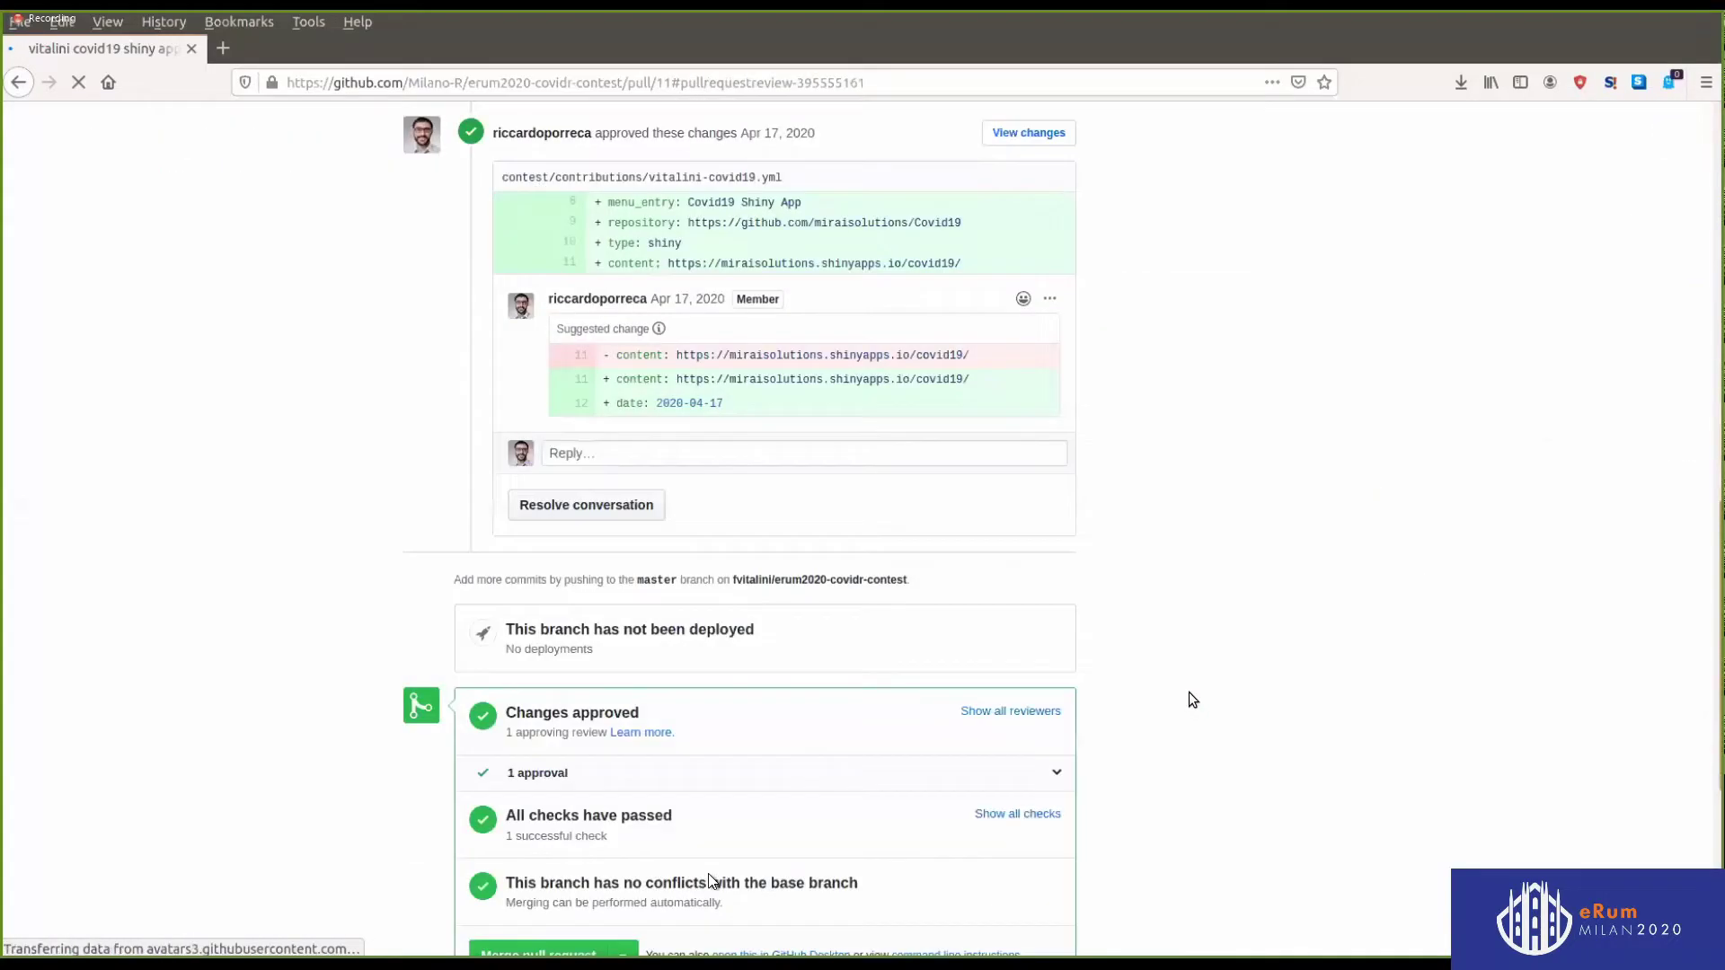
Commit the suggested date change to vitalini-covid19.yml on pull request #11
{"action": "left_click", "coordinate": [870, 438]}
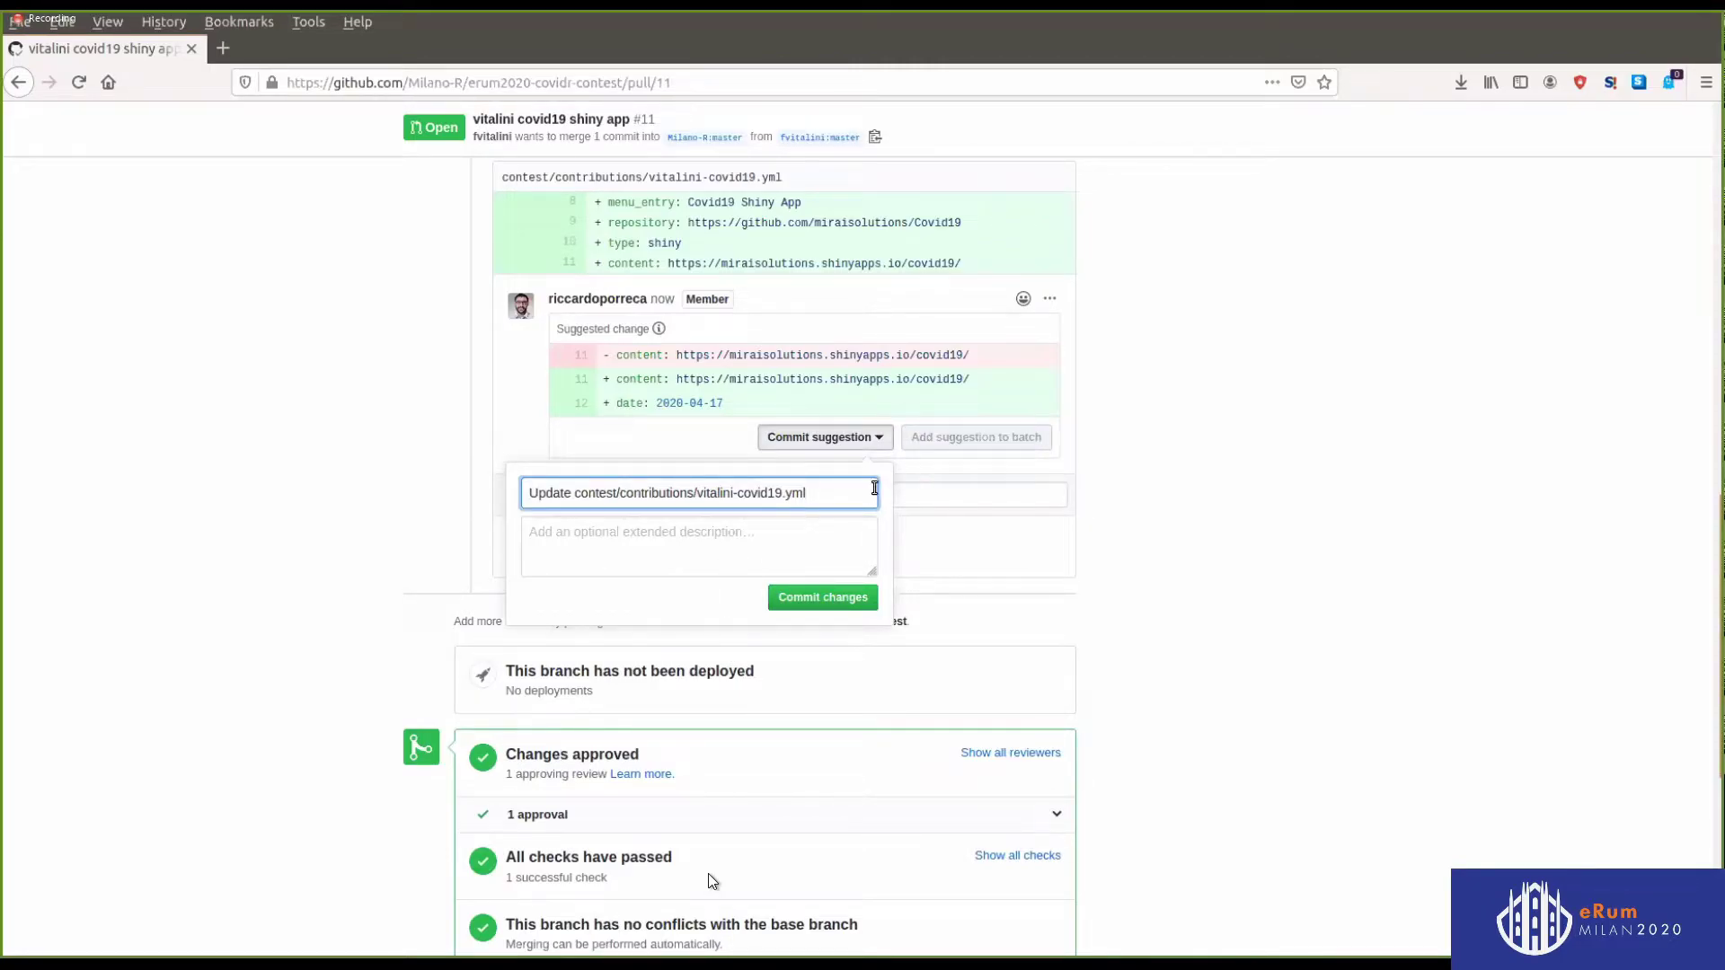
{"action": "left_click", "coordinate": [823, 598]}
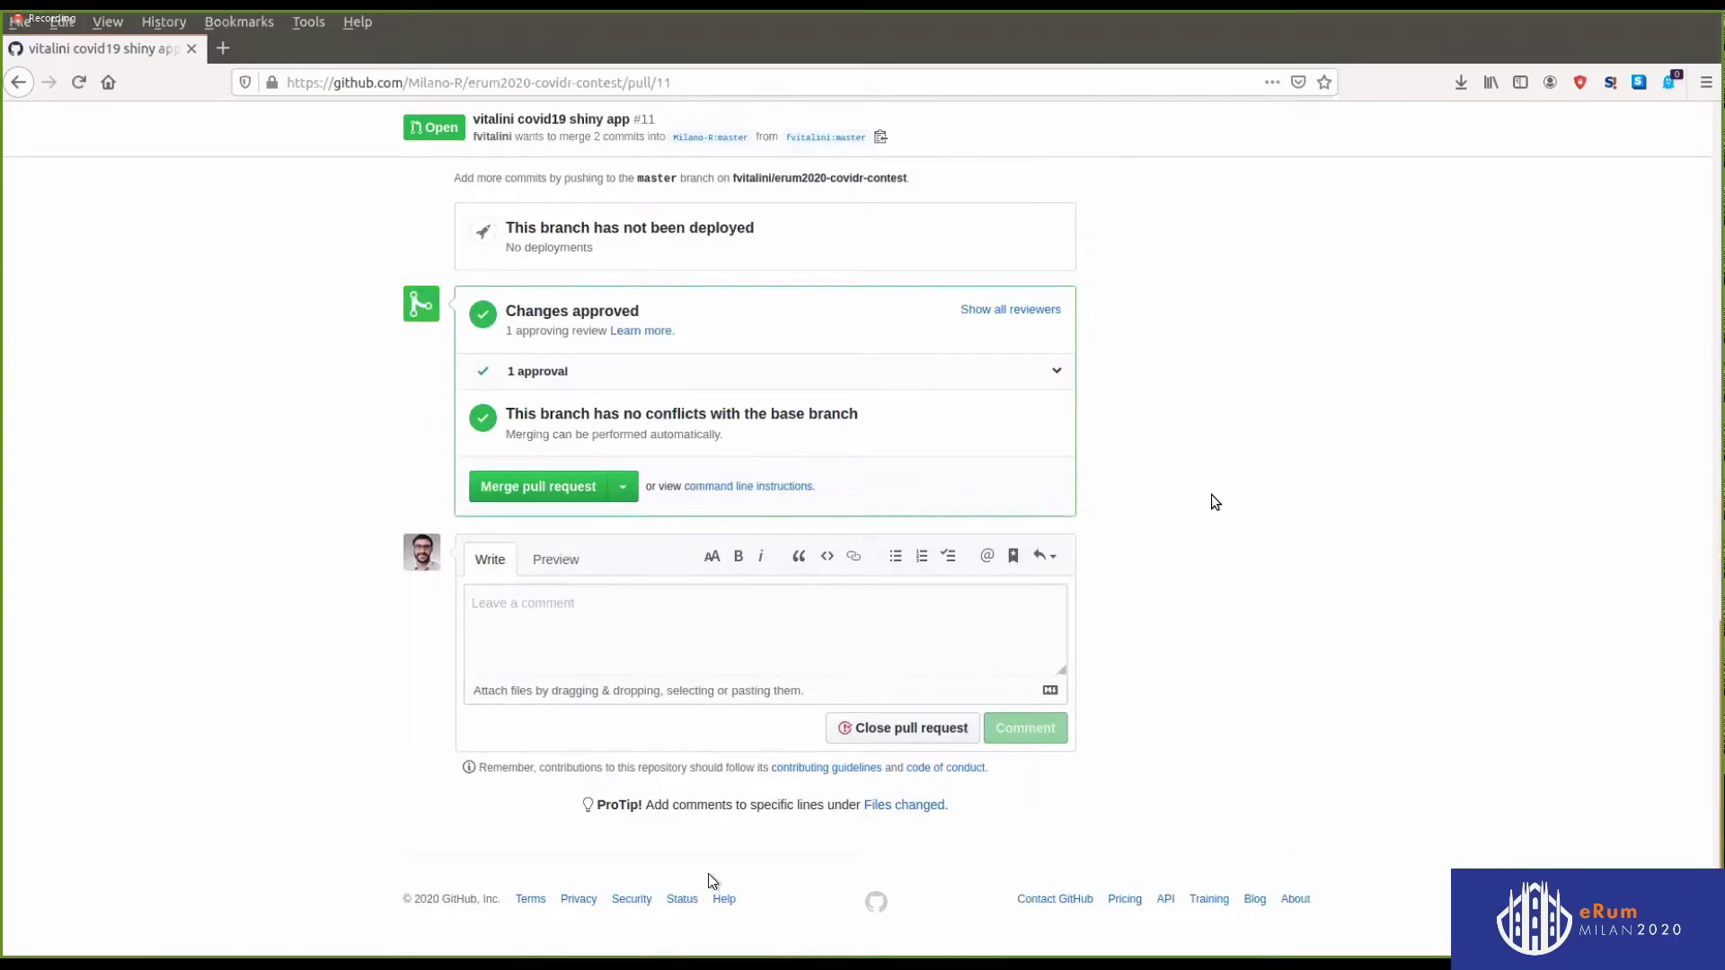
{"action": "scroll", "coordinate": [723, 452], "scroll_direction": "up", "scroll_amount": 5}
{"action": "scroll", "coordinate": [771, 398], "scroll_direction": "up", "scroll_amount": 10}
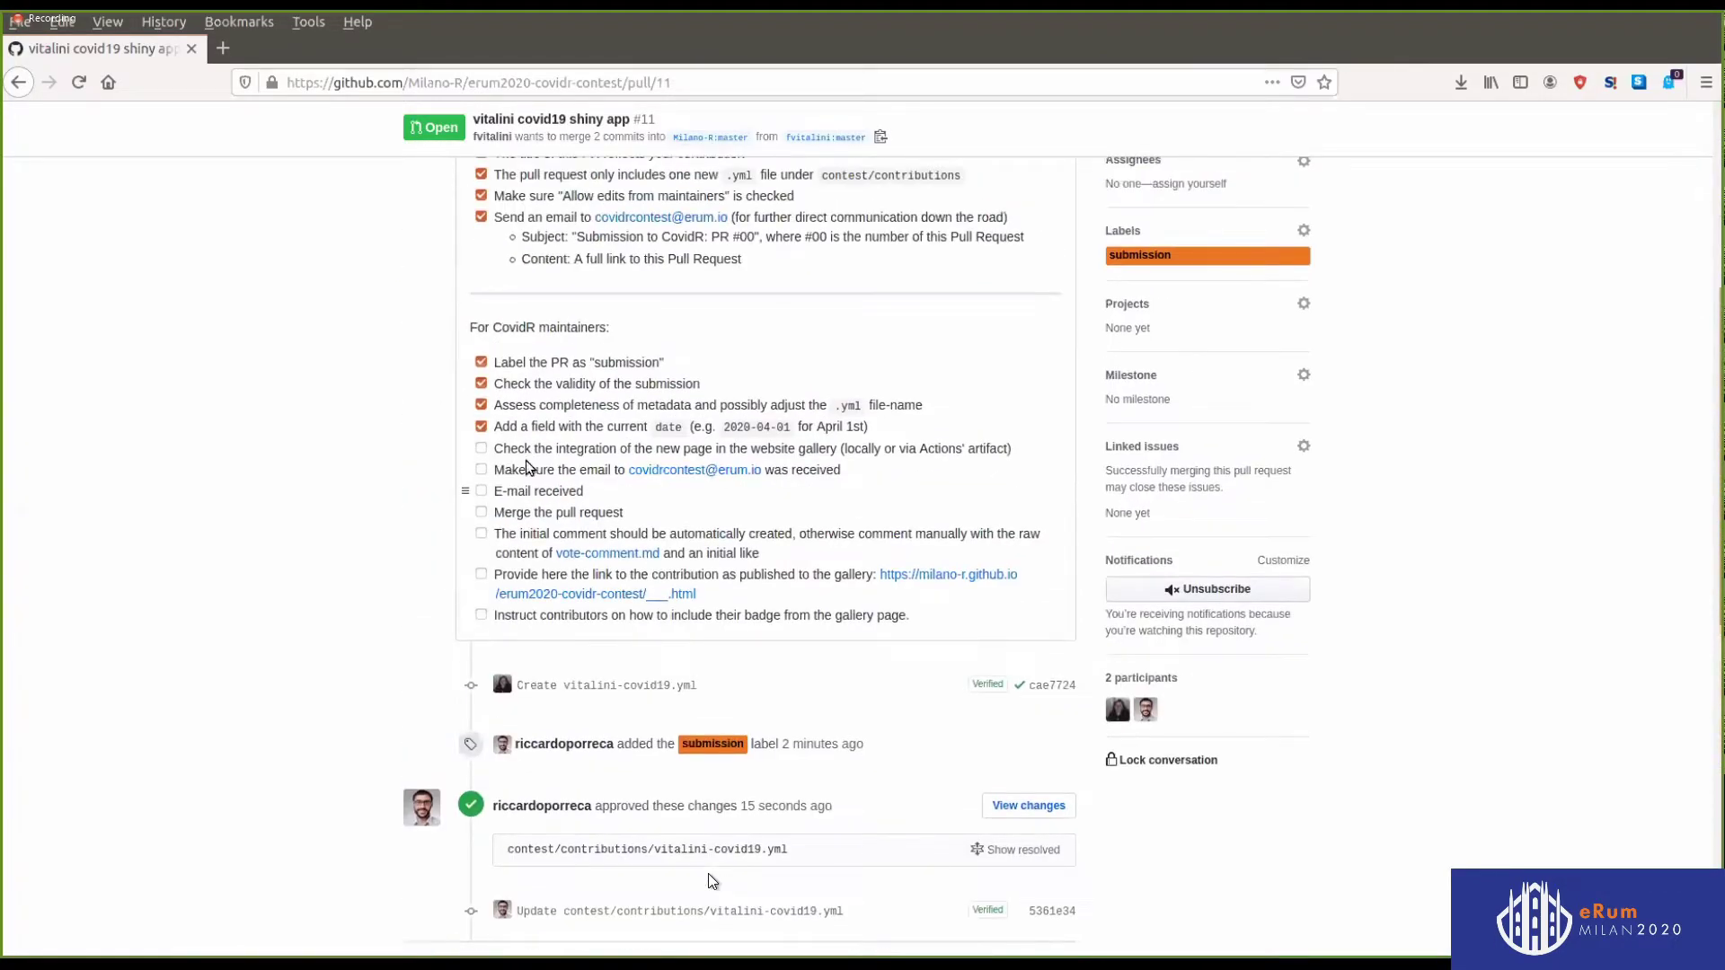
Tick the Check the integration and E-mail received checklist items, then view the build checks
{"action": "left_click", "coordinate": [480, 451]}
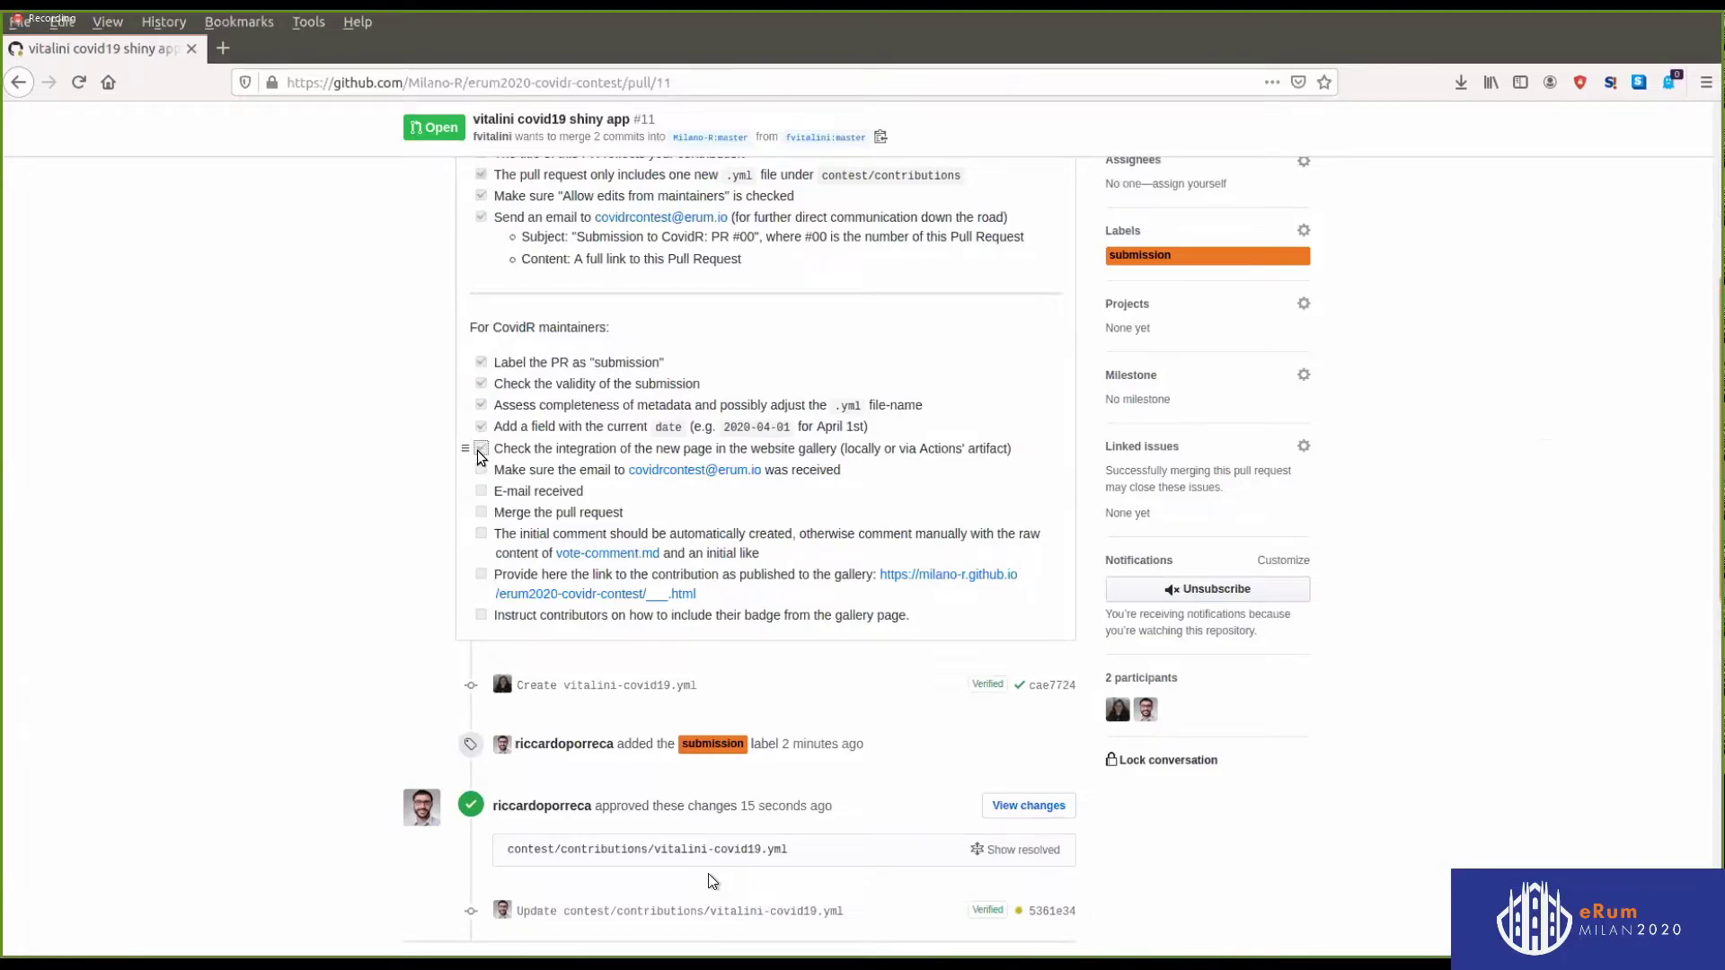
{"action": "left_click", "coordinate": [482, 472]}
{"action": "left_click", "coordinate": [481, 492]}
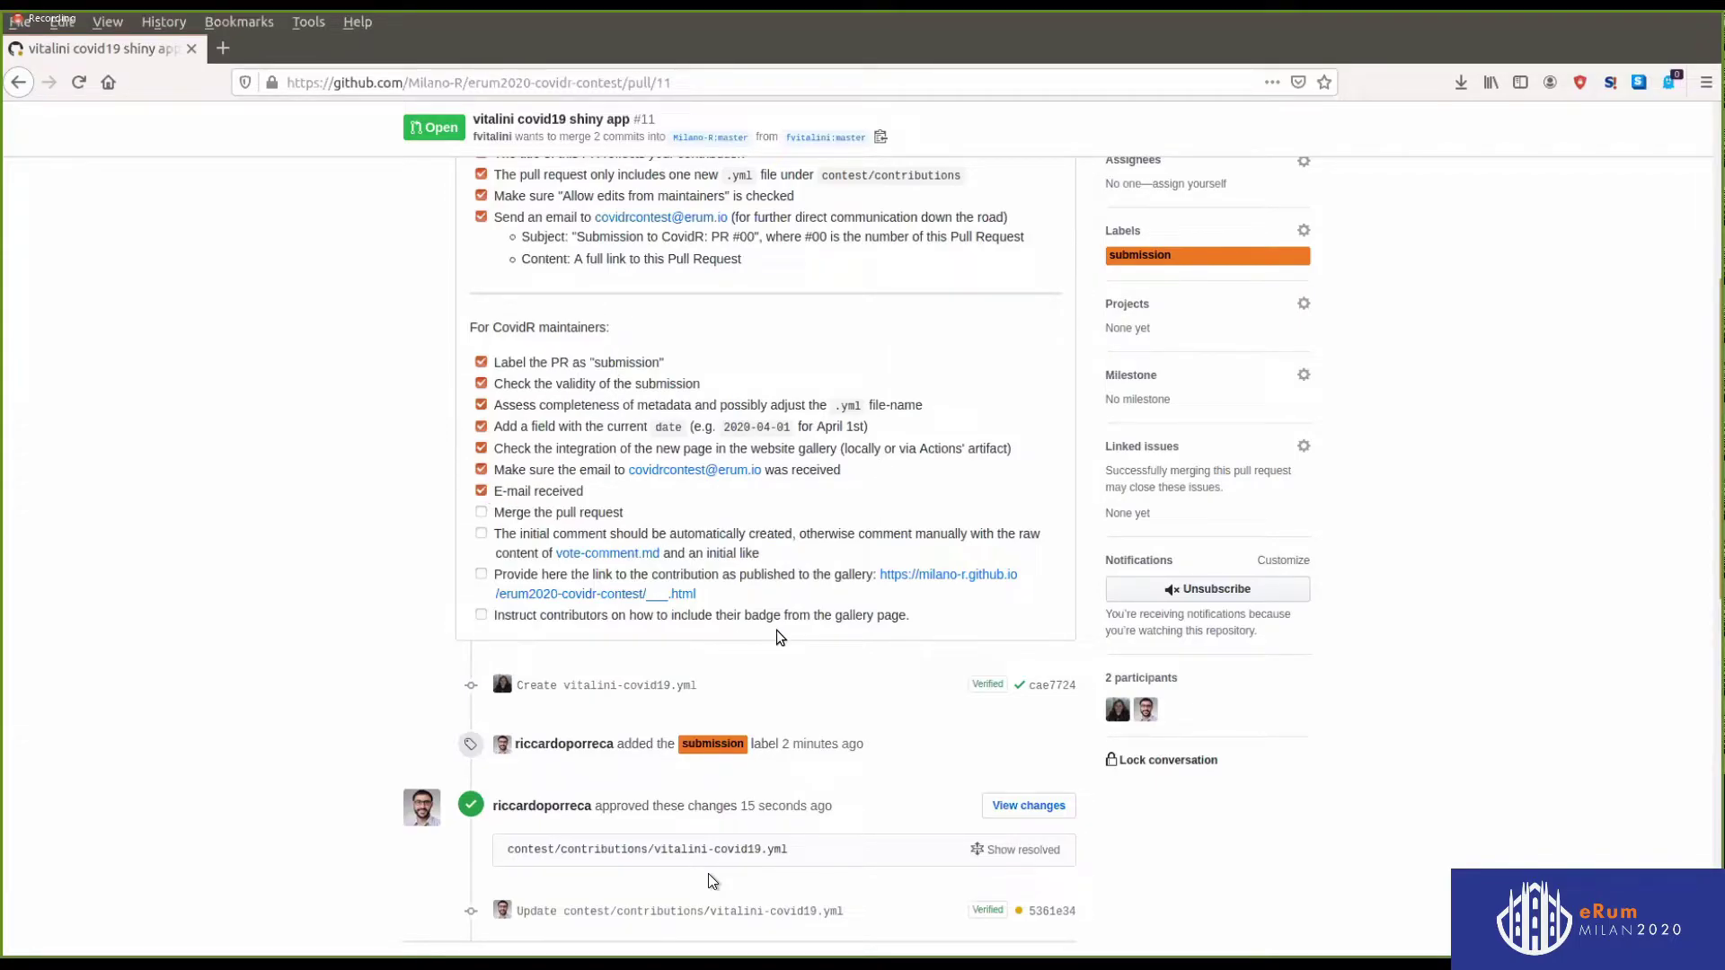
{"action": "scroll", "coordinate": [1069, 743], "scroll_direction": "down", "scroll_amount": 5}
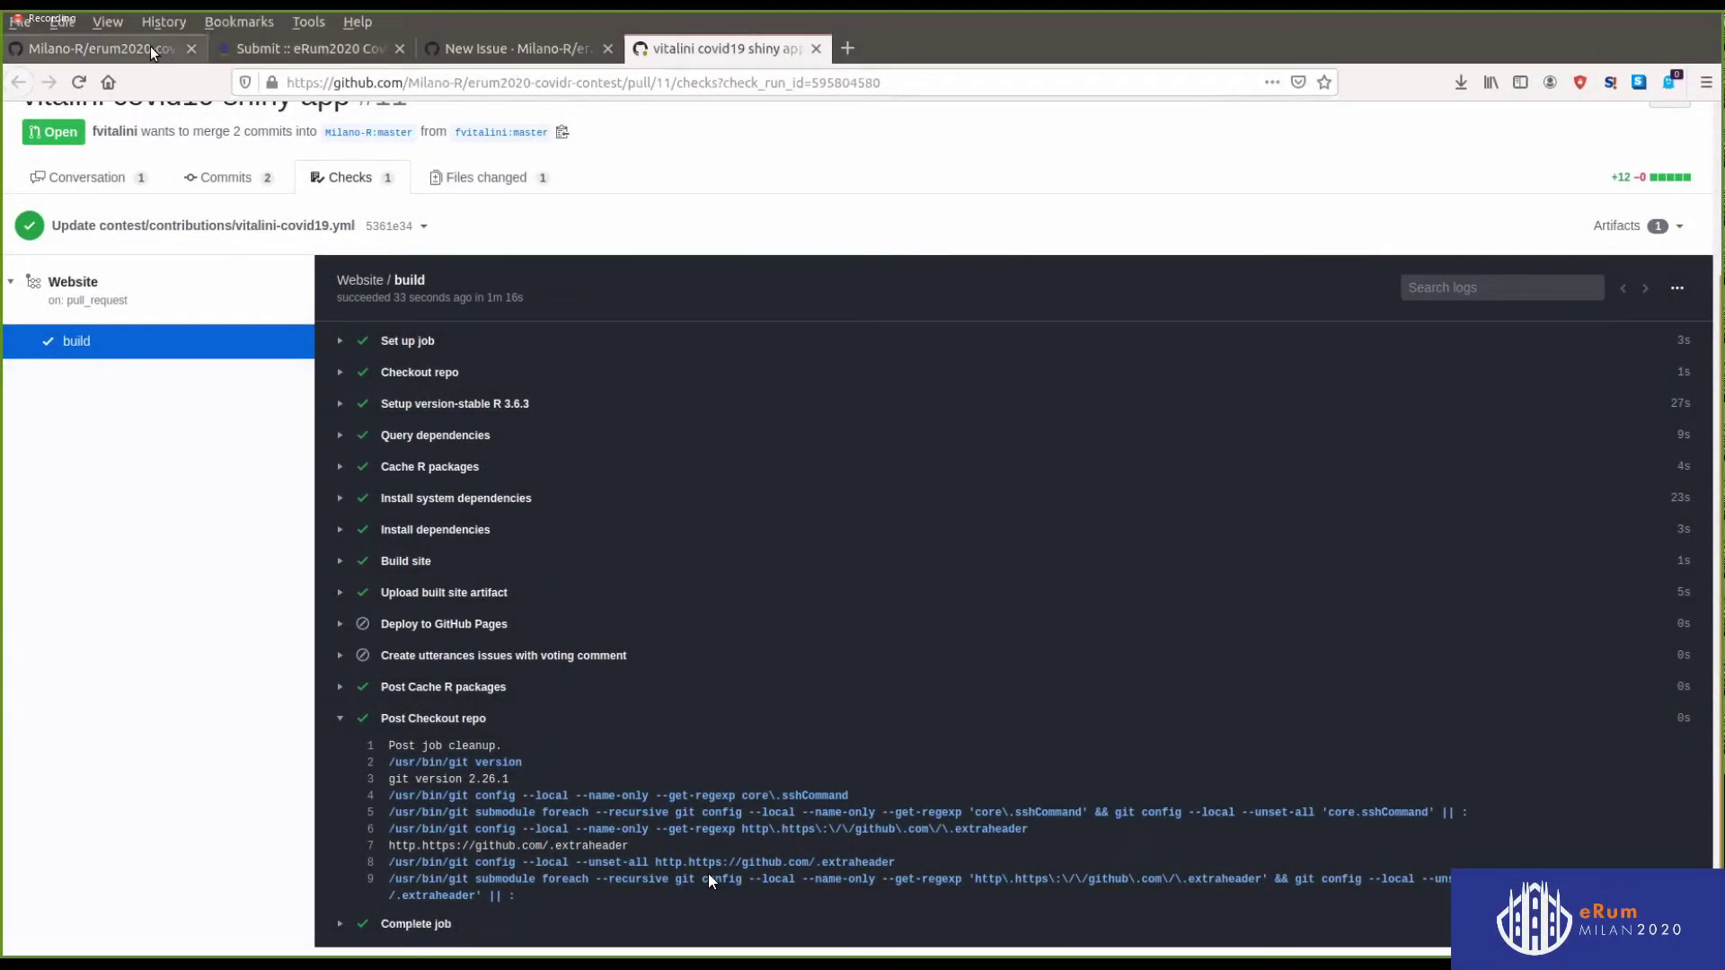
Open the vitalini covid19 shiny app pull request #11 from the contest repository's pull requests
{"action": "left_click", "coordinate": [133, 50]}
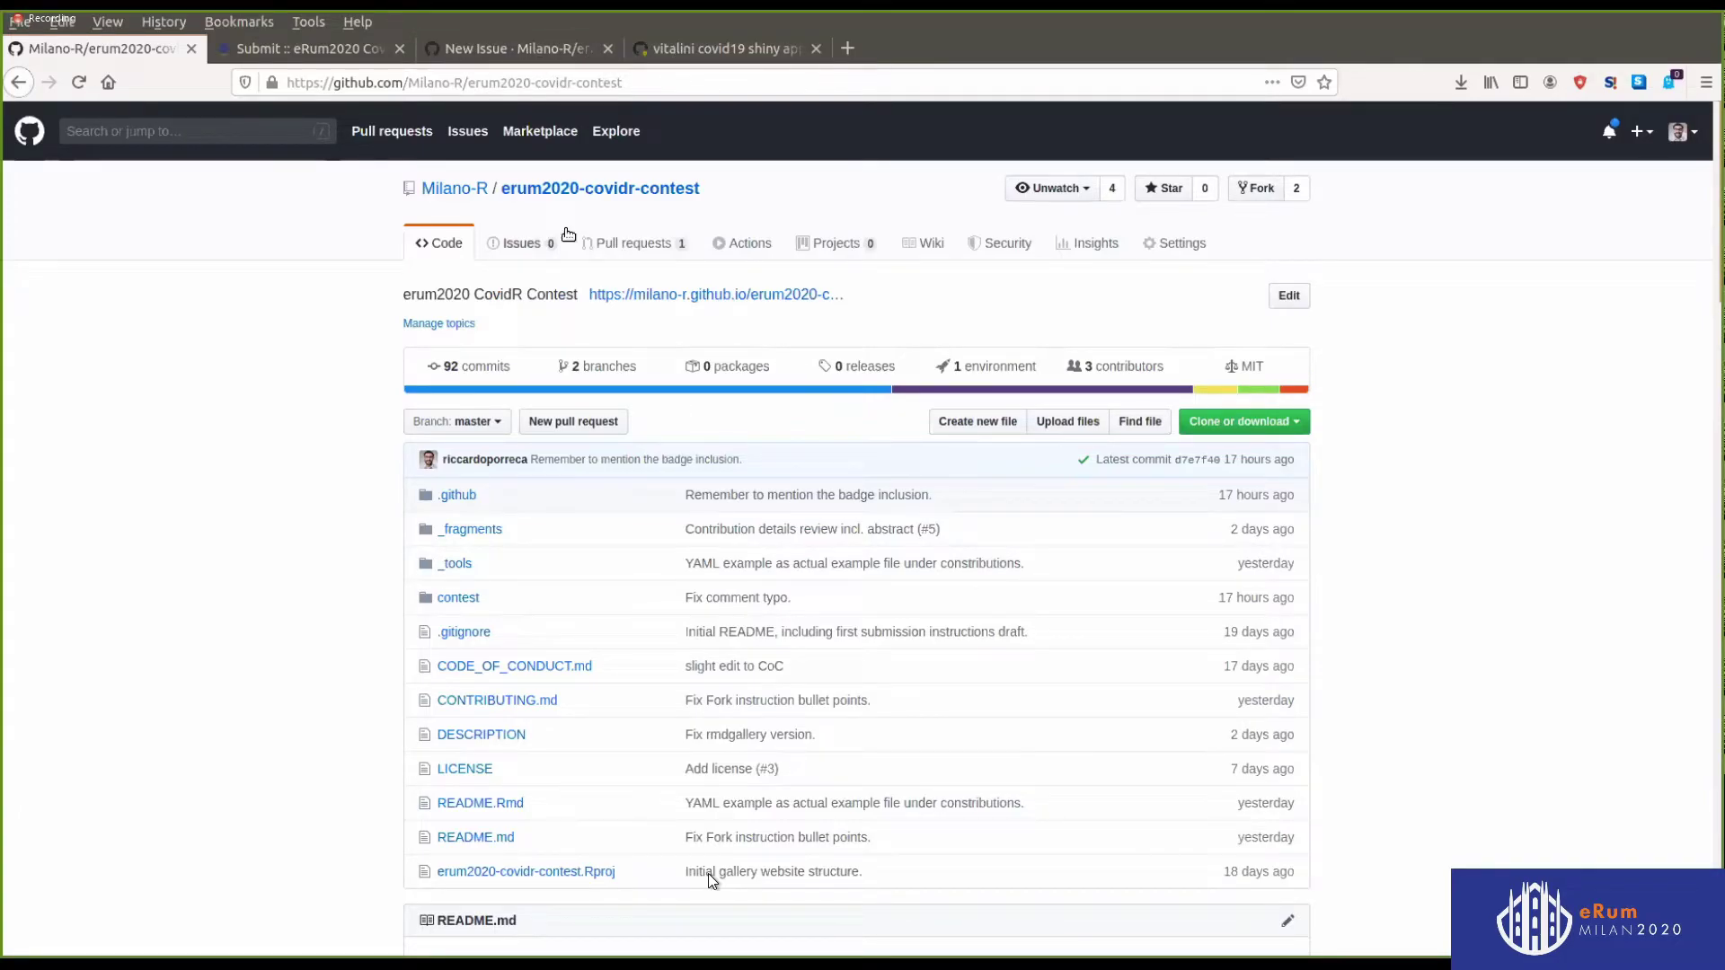
{"action": "left_click", "coordinate": [614, 251]}
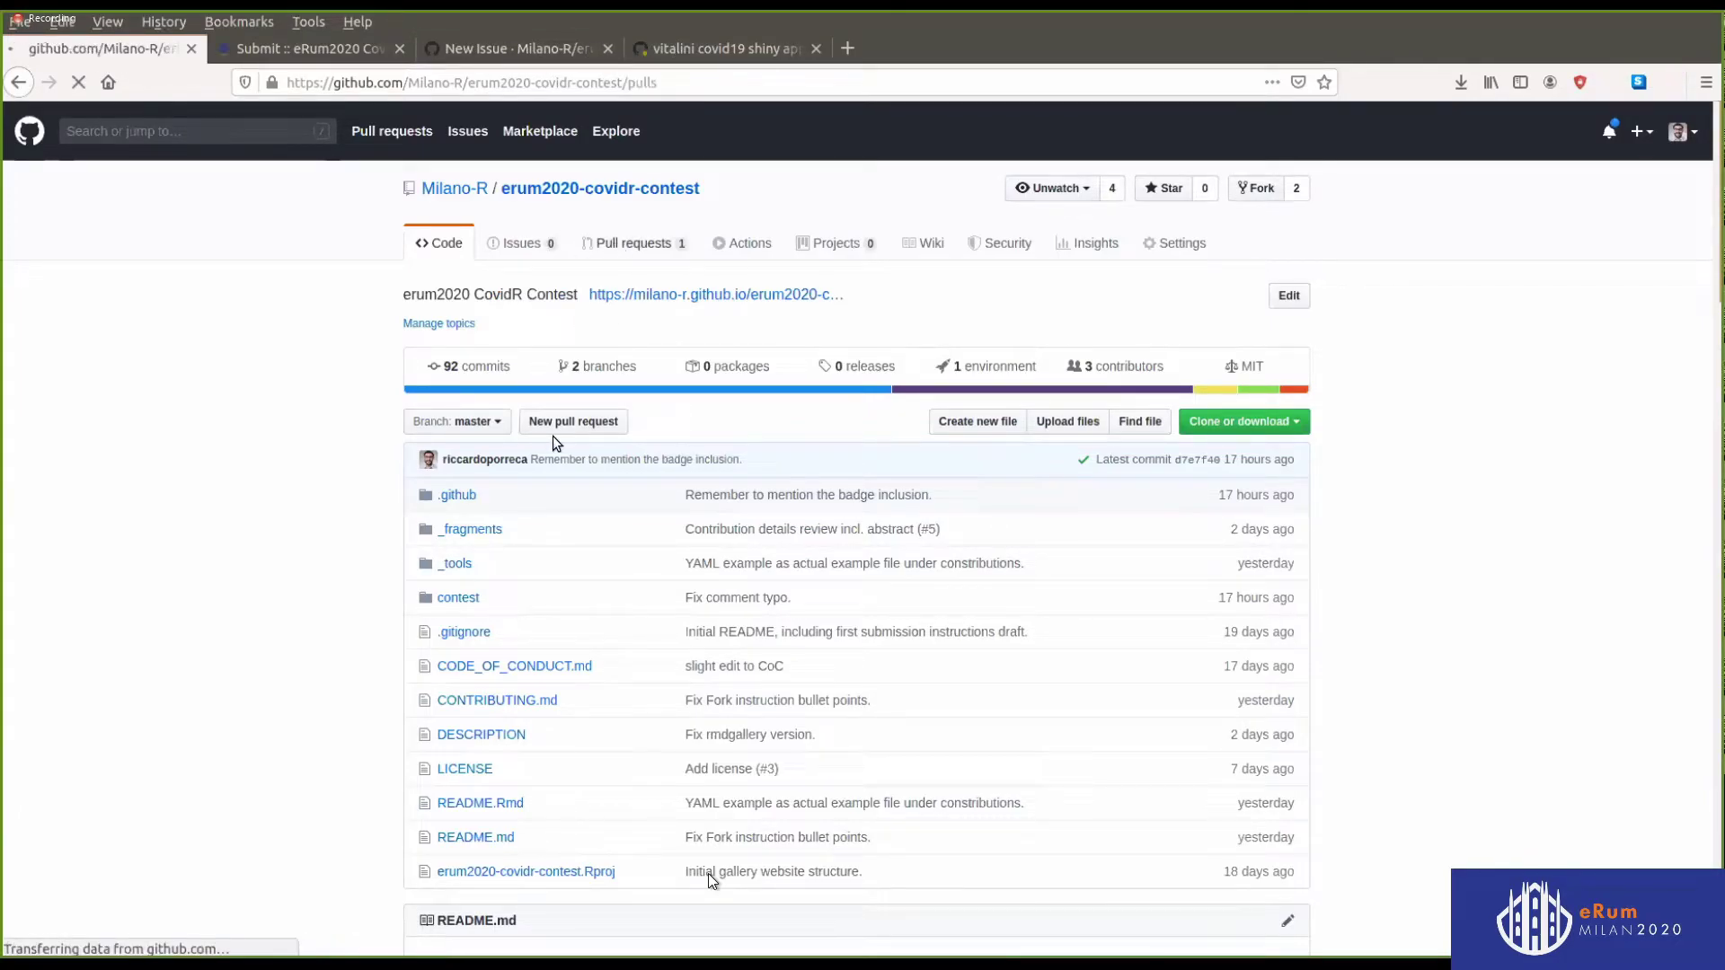
{"action": "mouse_move", "coordinate": [528, 523]}
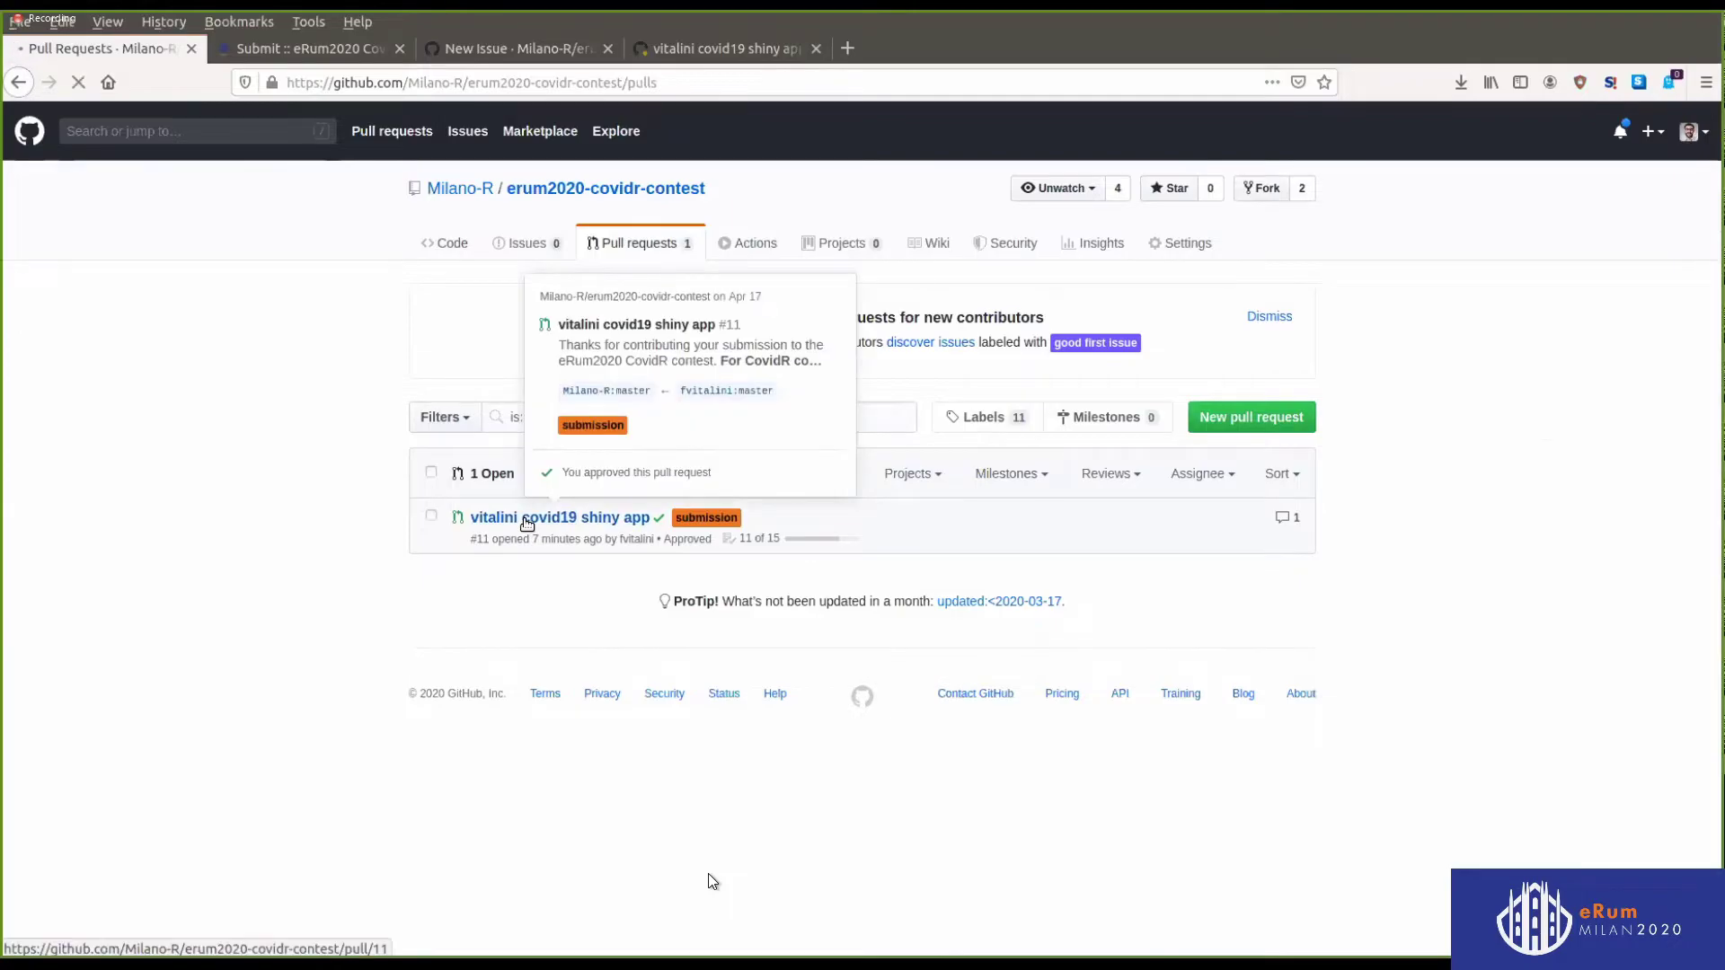
{"action": "left_click", "coordinate": [527, 522]}
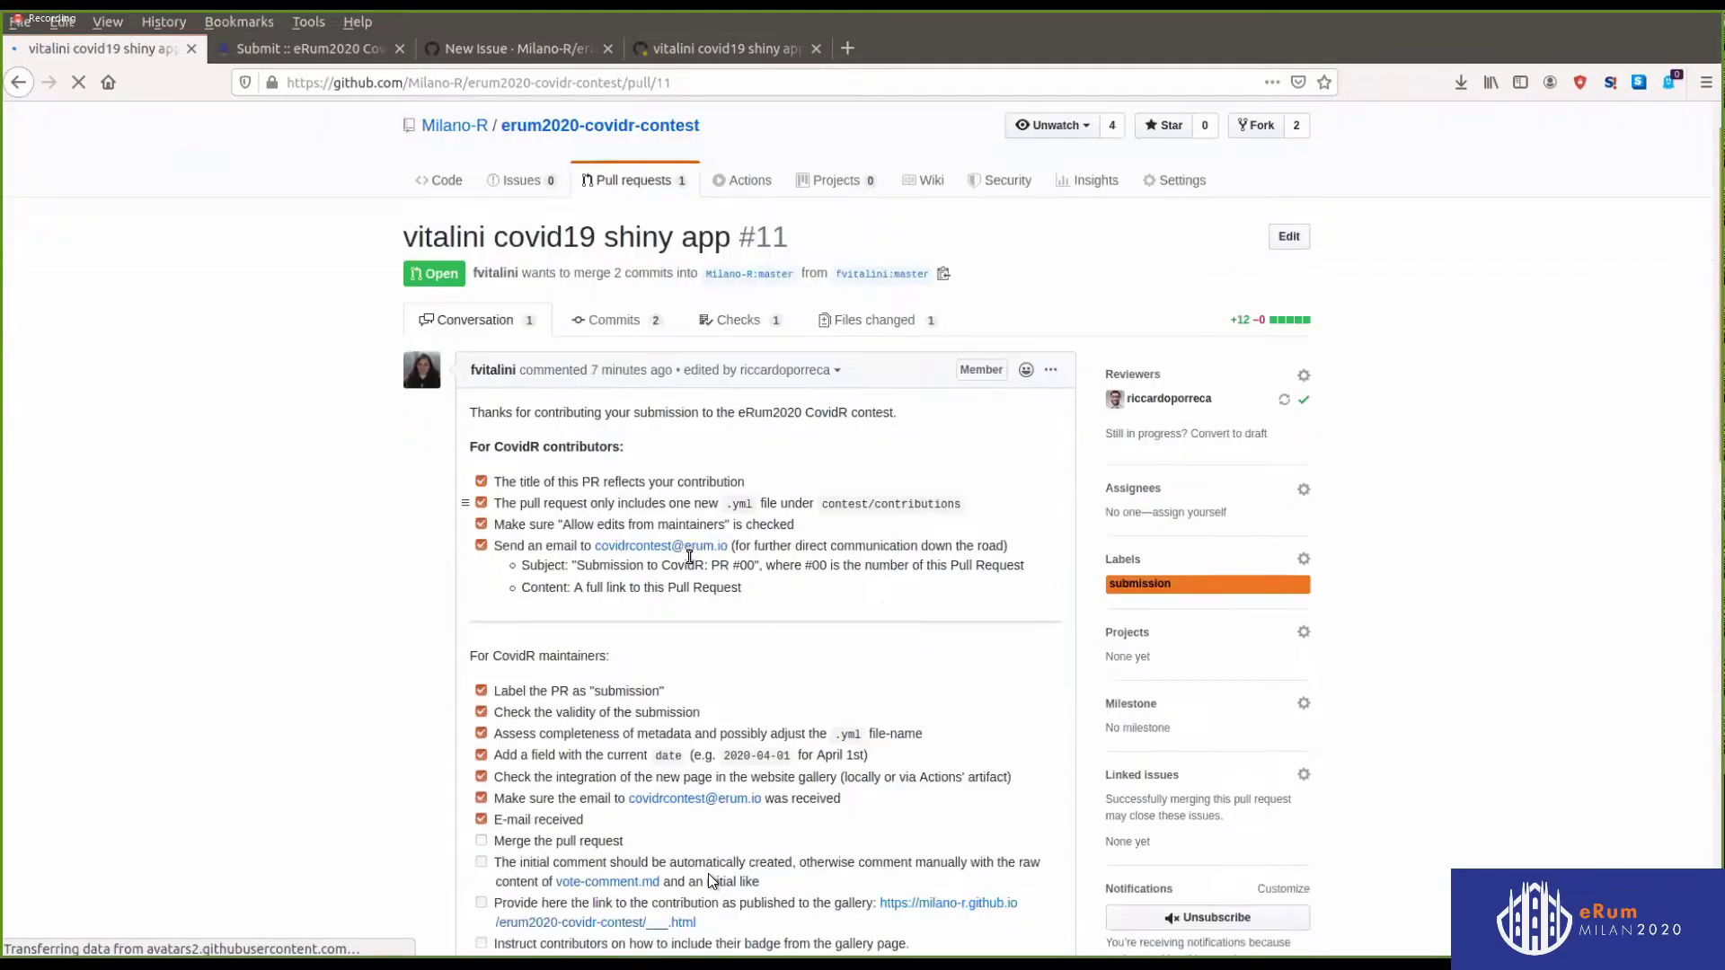
{"action": "scroll", "coordinate": [694, 557], "scroll_direction": "down", "scroll_amount": 5}
{"action": "scroll", "coordinate": [695, 557], "scroll_direction": "down", "scroll_amount": 5}
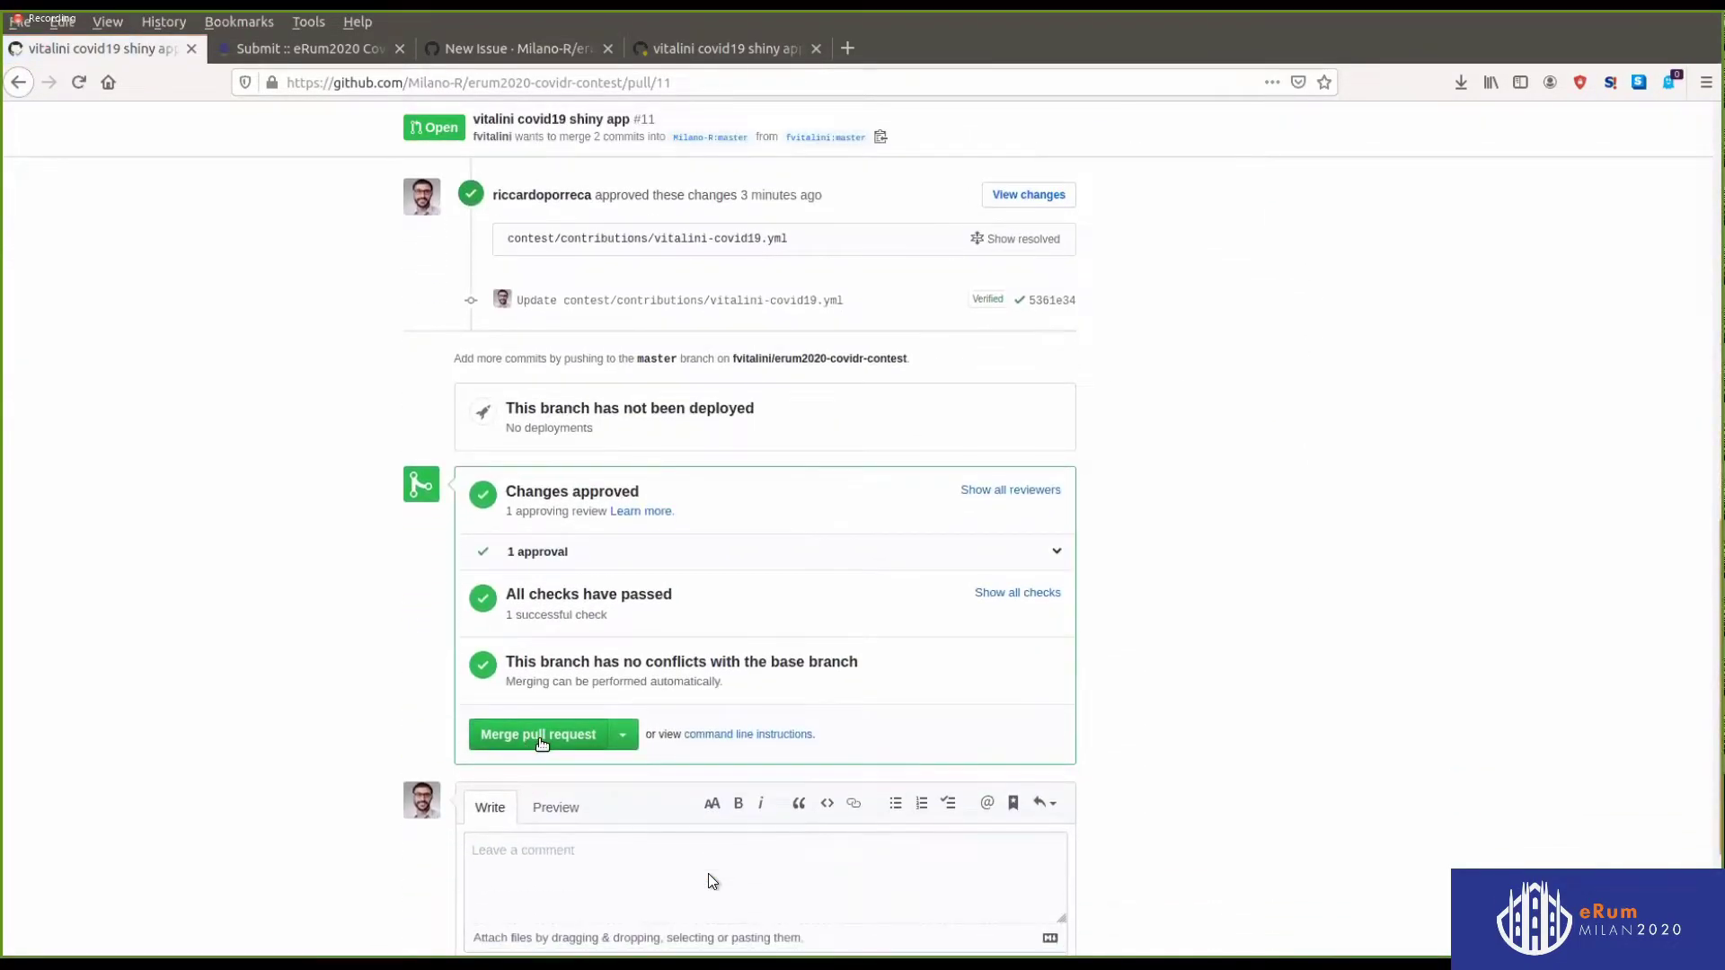
Merge pull request #11 into master and go back to the repository's code page
{"action": "left_click", "coordinate": [539, 737]}
{"action": "left_click", "coordinate": [530, 531]}
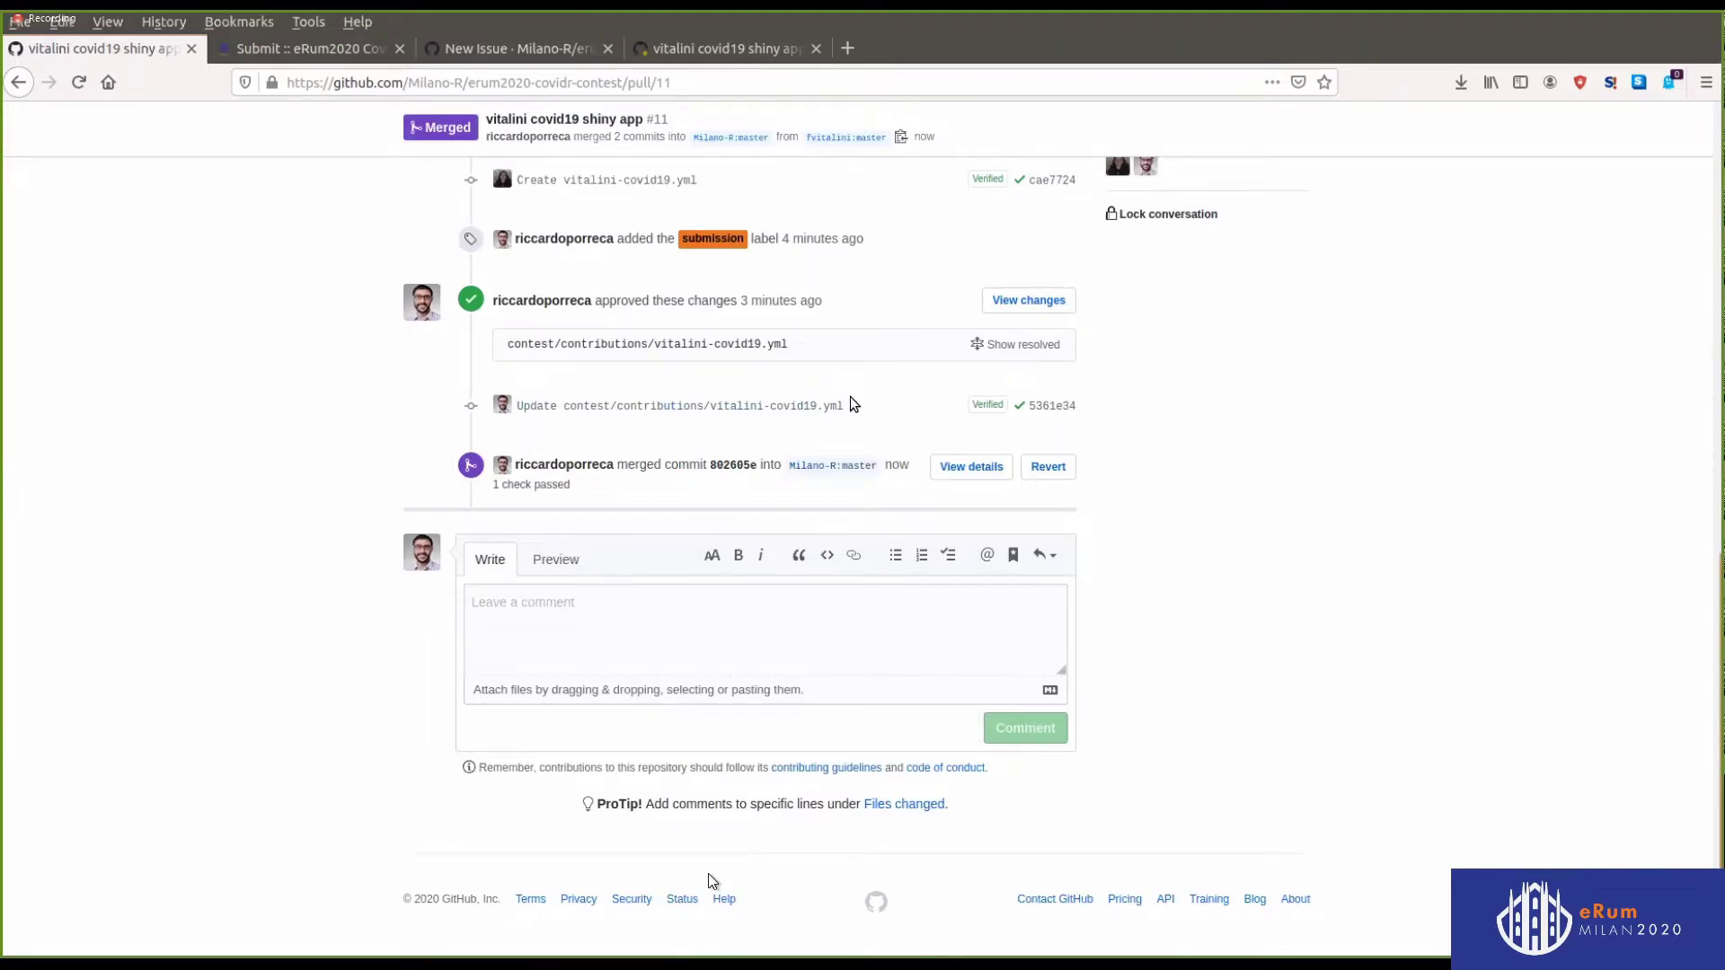
{"action": "scroll", "coordinate": [1060, 539], "scroll_direction": "up", "scroll_amount": 3}
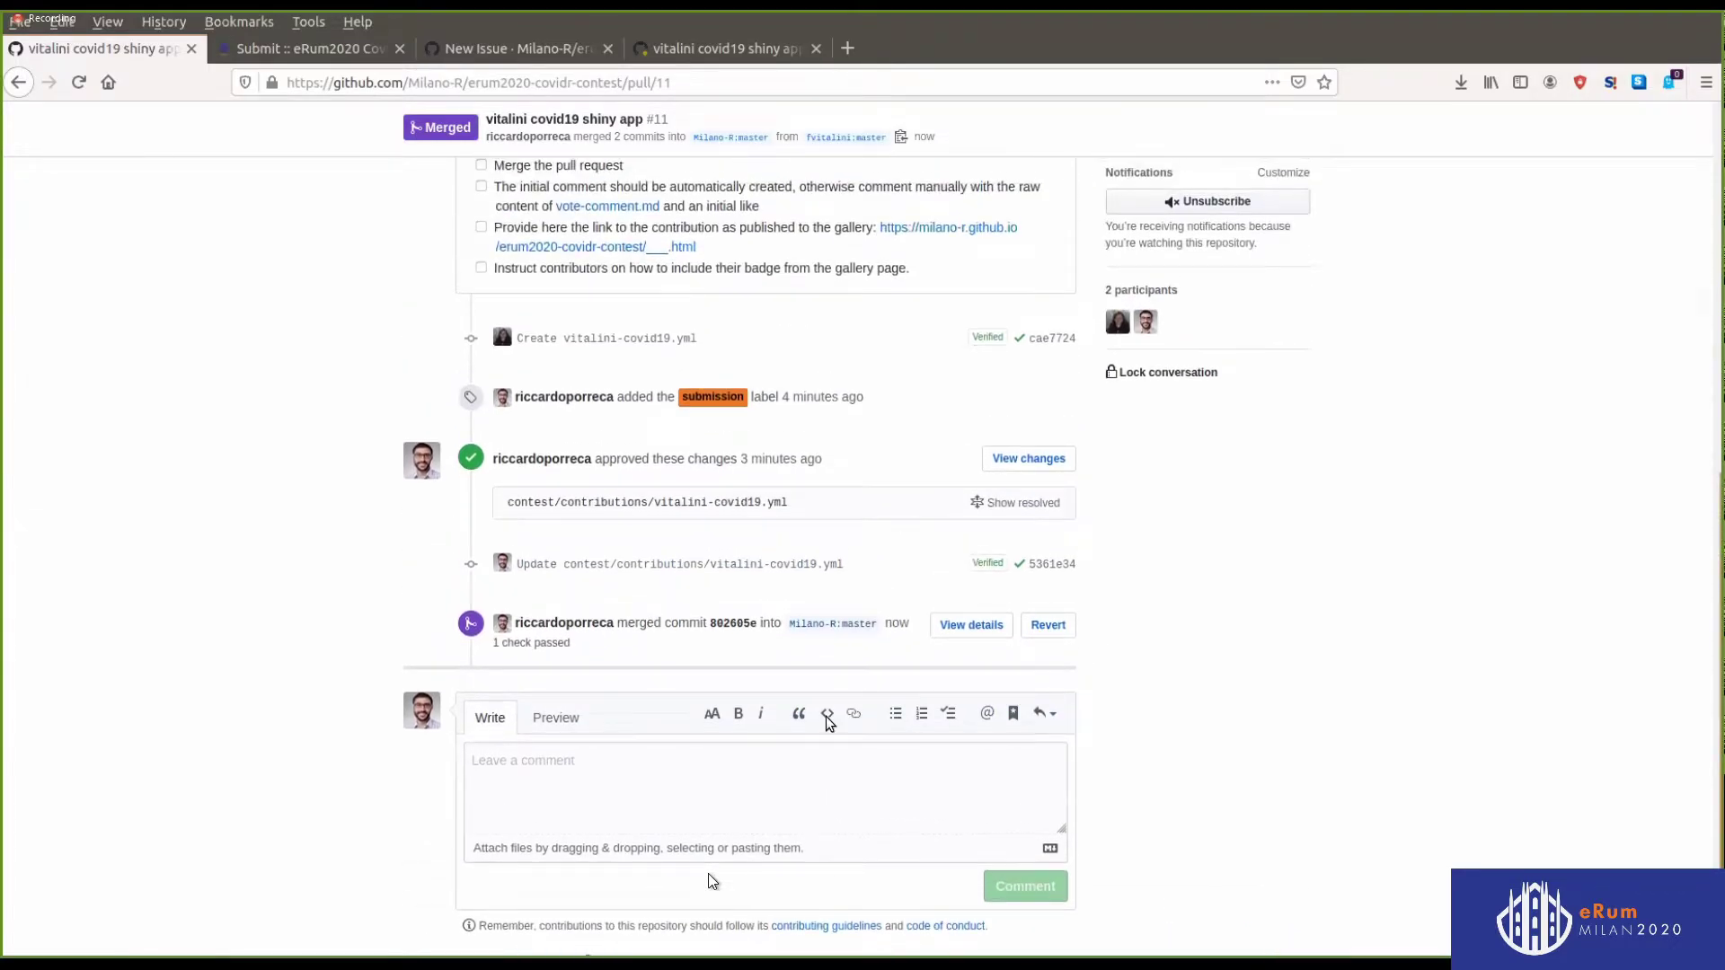
{"action": "scroll", "coordinate": [1060, 537], "scroll_direction": "up", "scroll_amount": 13}
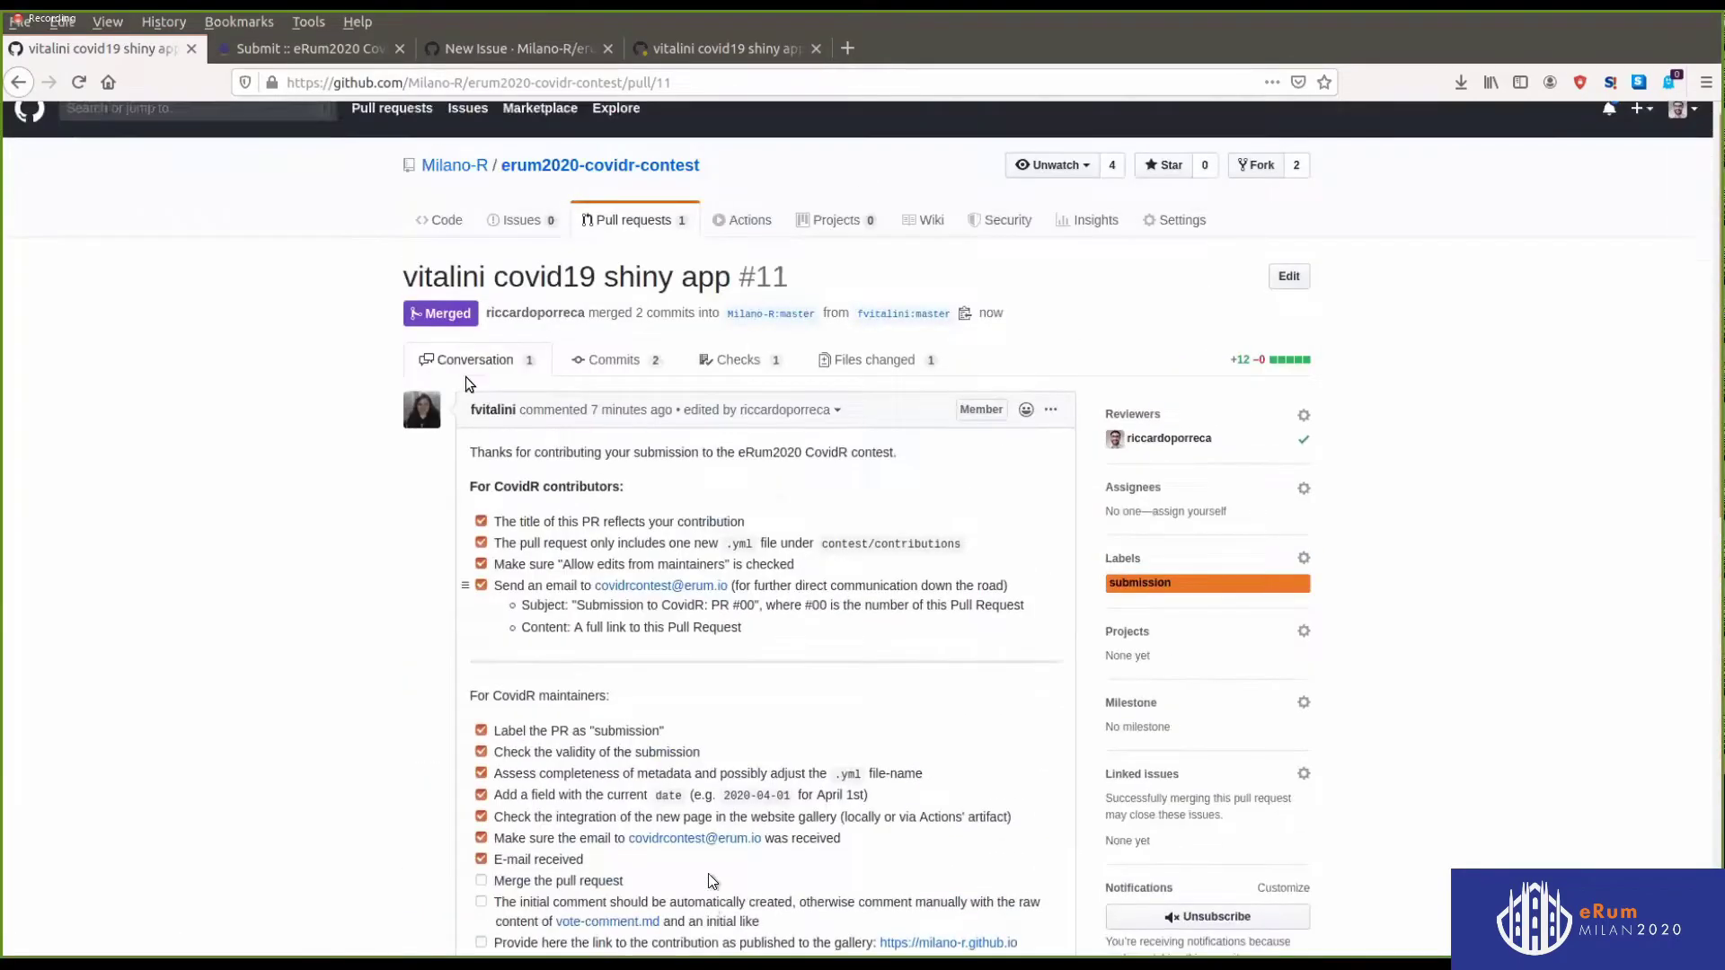
{"action": "left_click", "coordinate": [432, 256]}
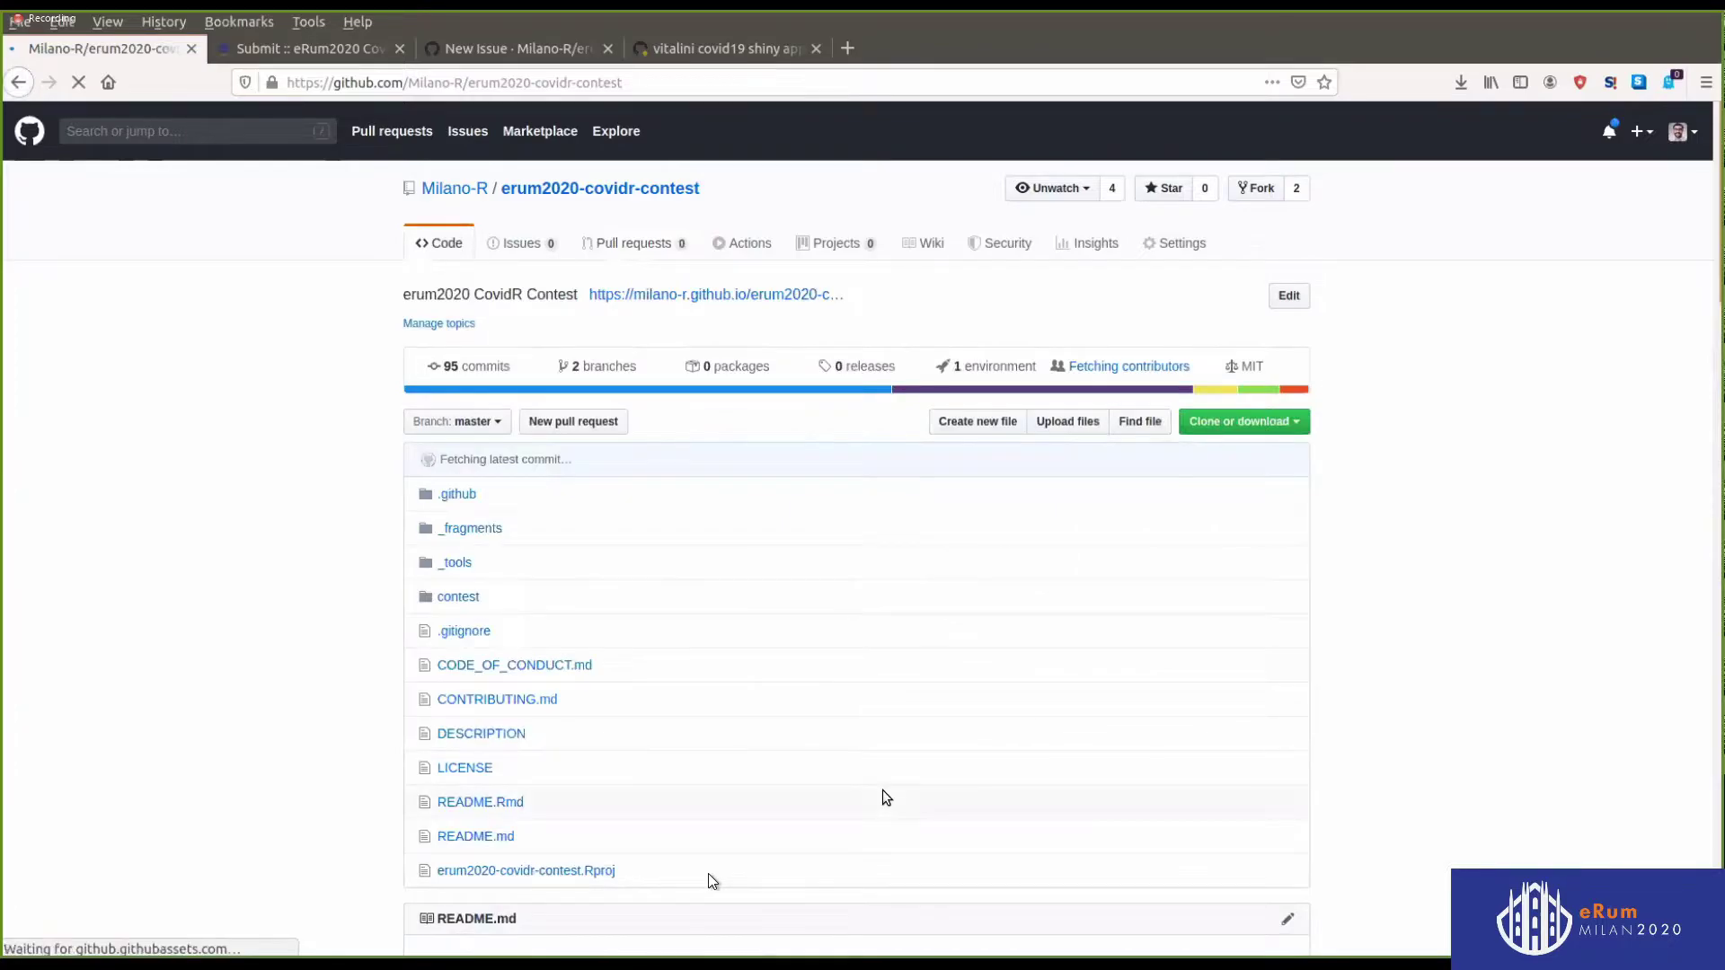
Open the merge commit's running Website build and the eRum2020 CovidR Contest homepage in new tabs
{"action": "scroll", "coordinate": [1219, 779], "scroll_direction": "down", "scroll_amount": 5}
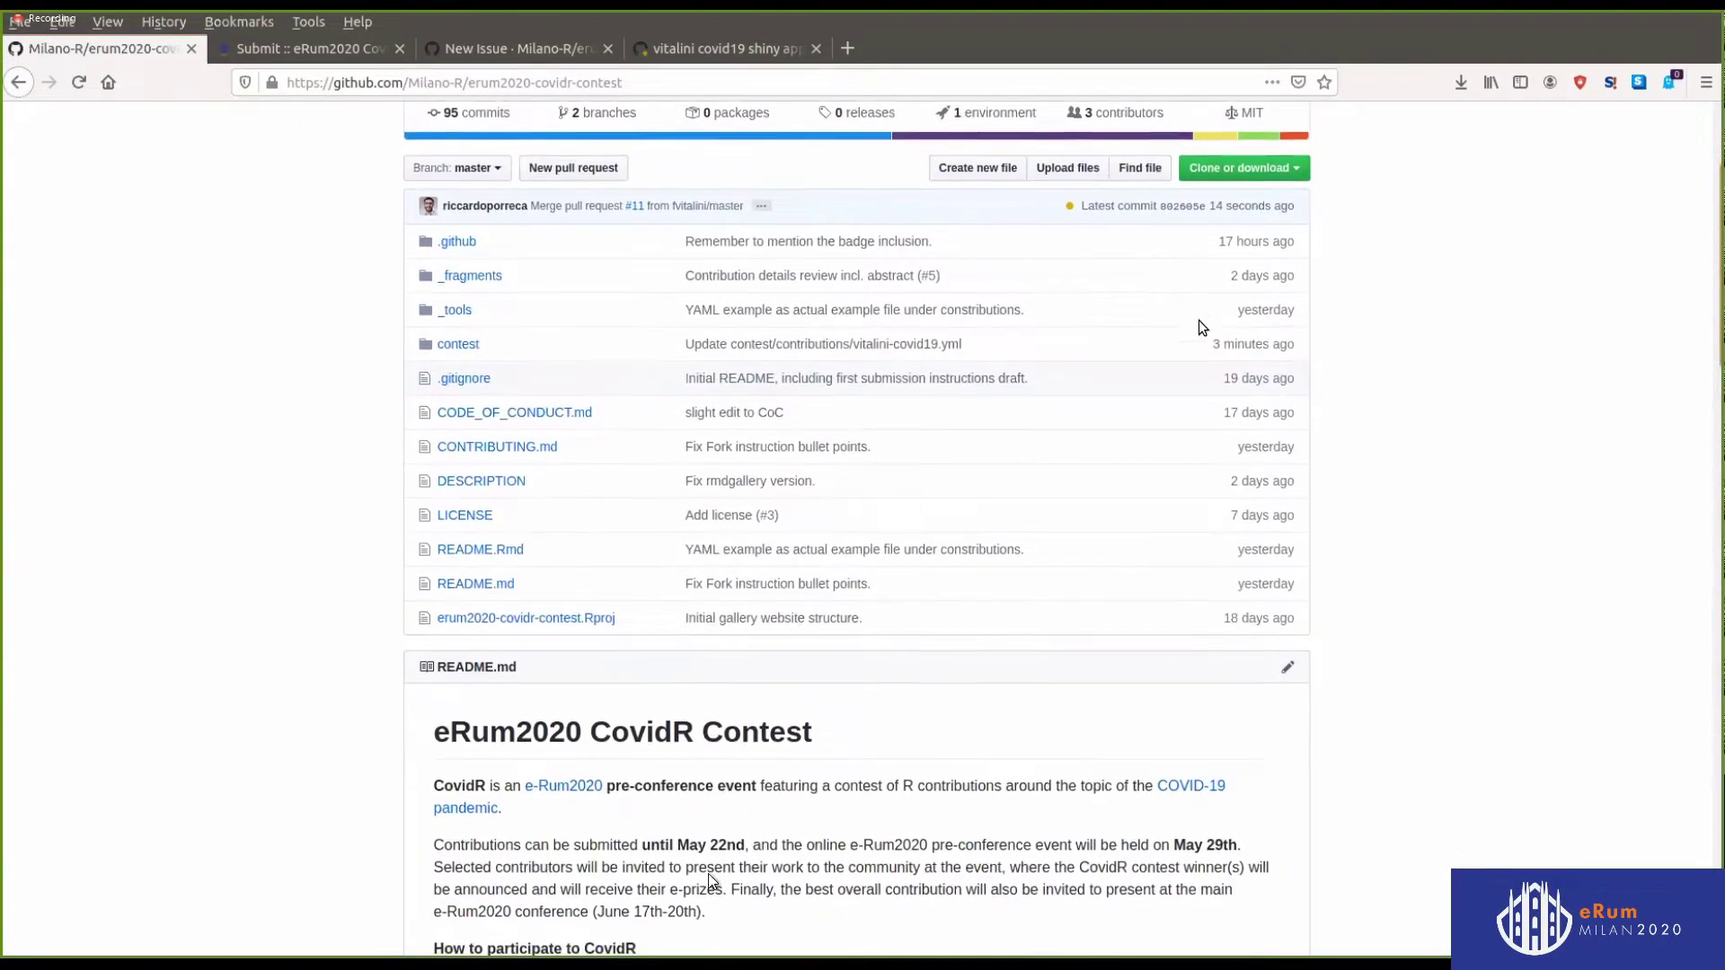
{"action": "left_click", "coordinate": [1074, 196]}
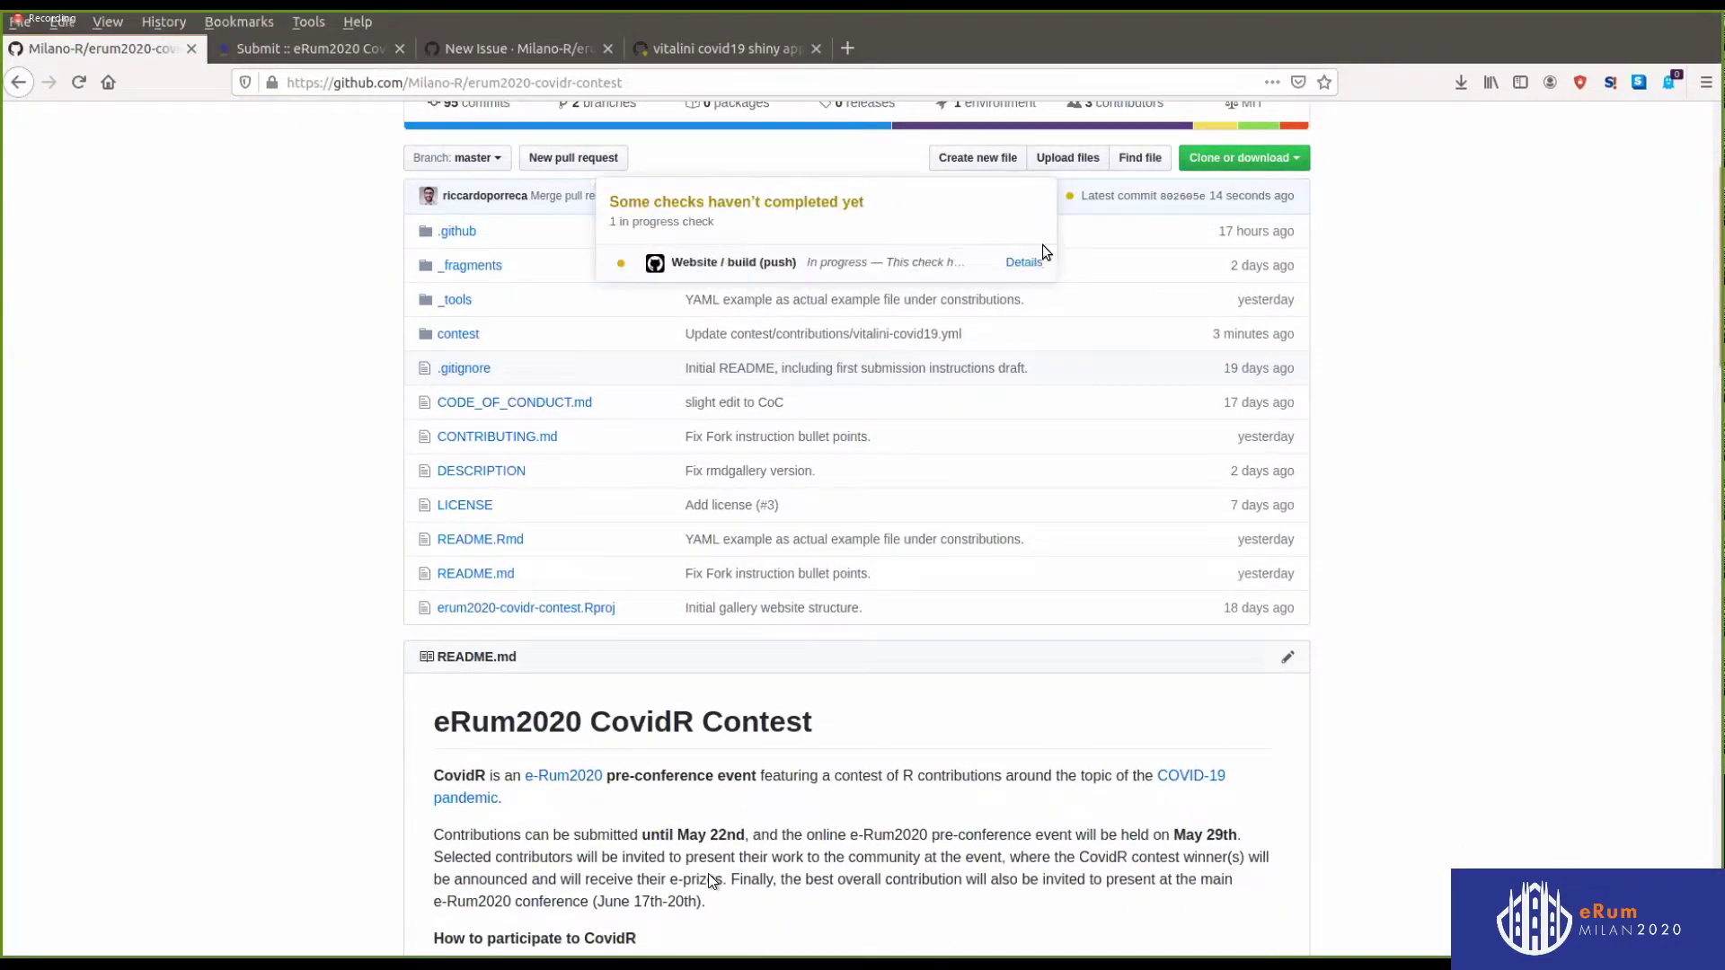
{"action": "middle_click", "coordinate": [1024, 267]}
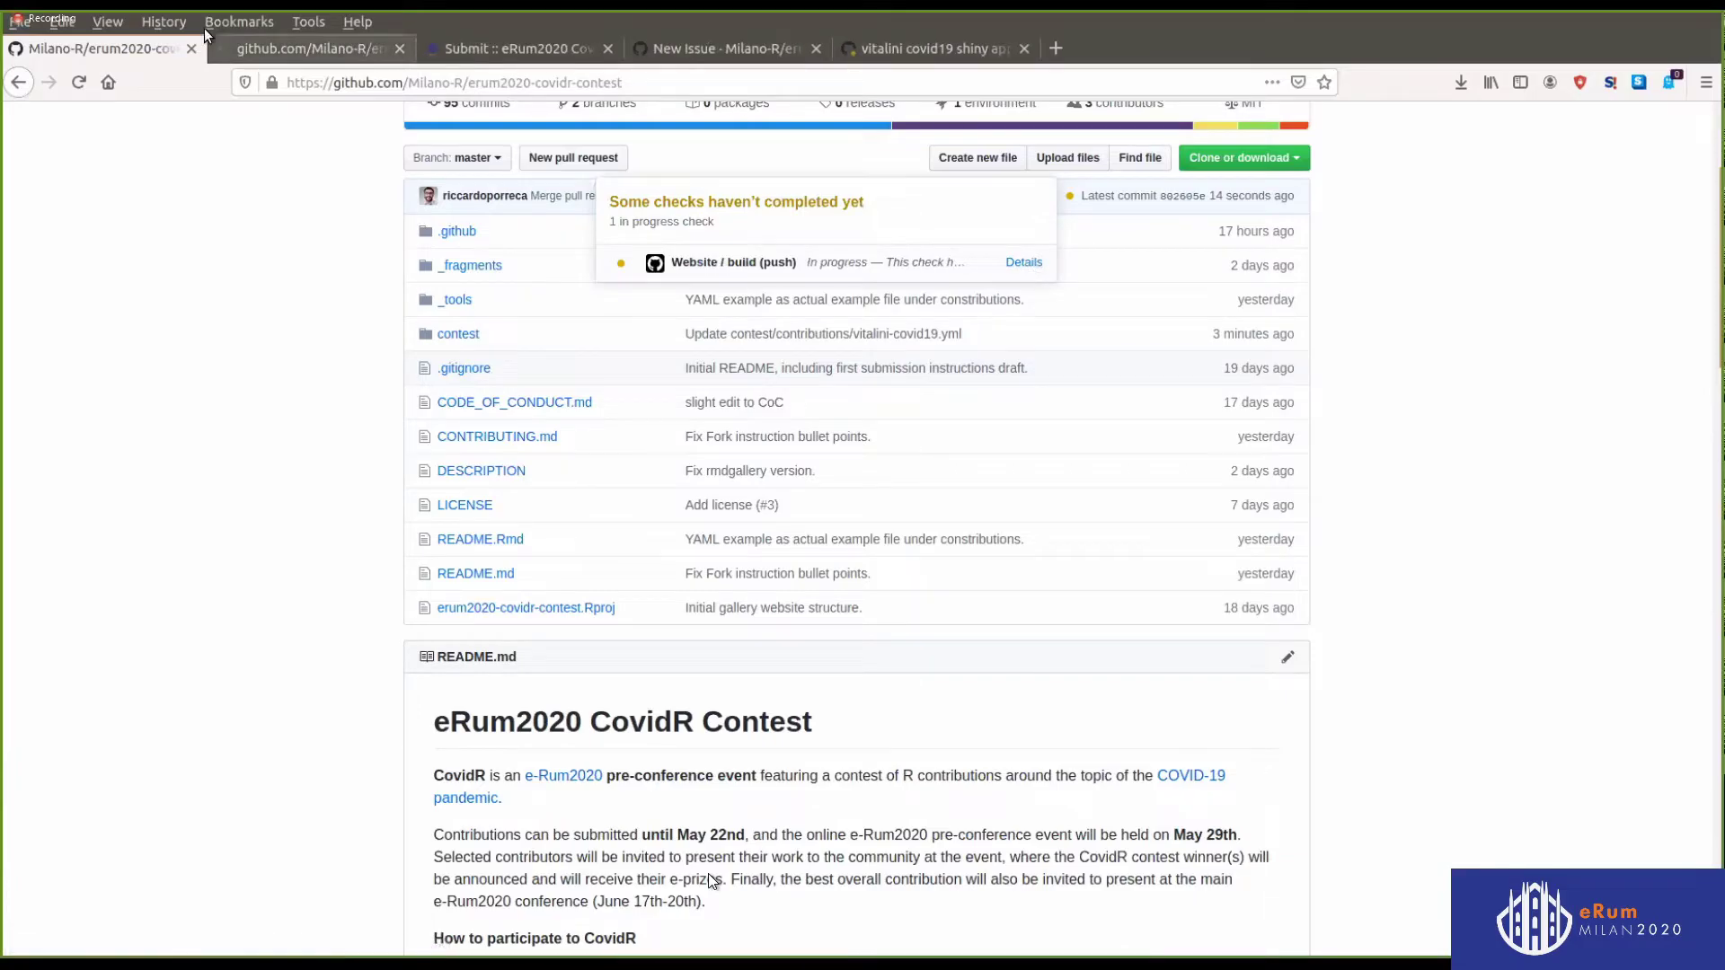
{"action": "left_click", "coordinate": [254, 54]}
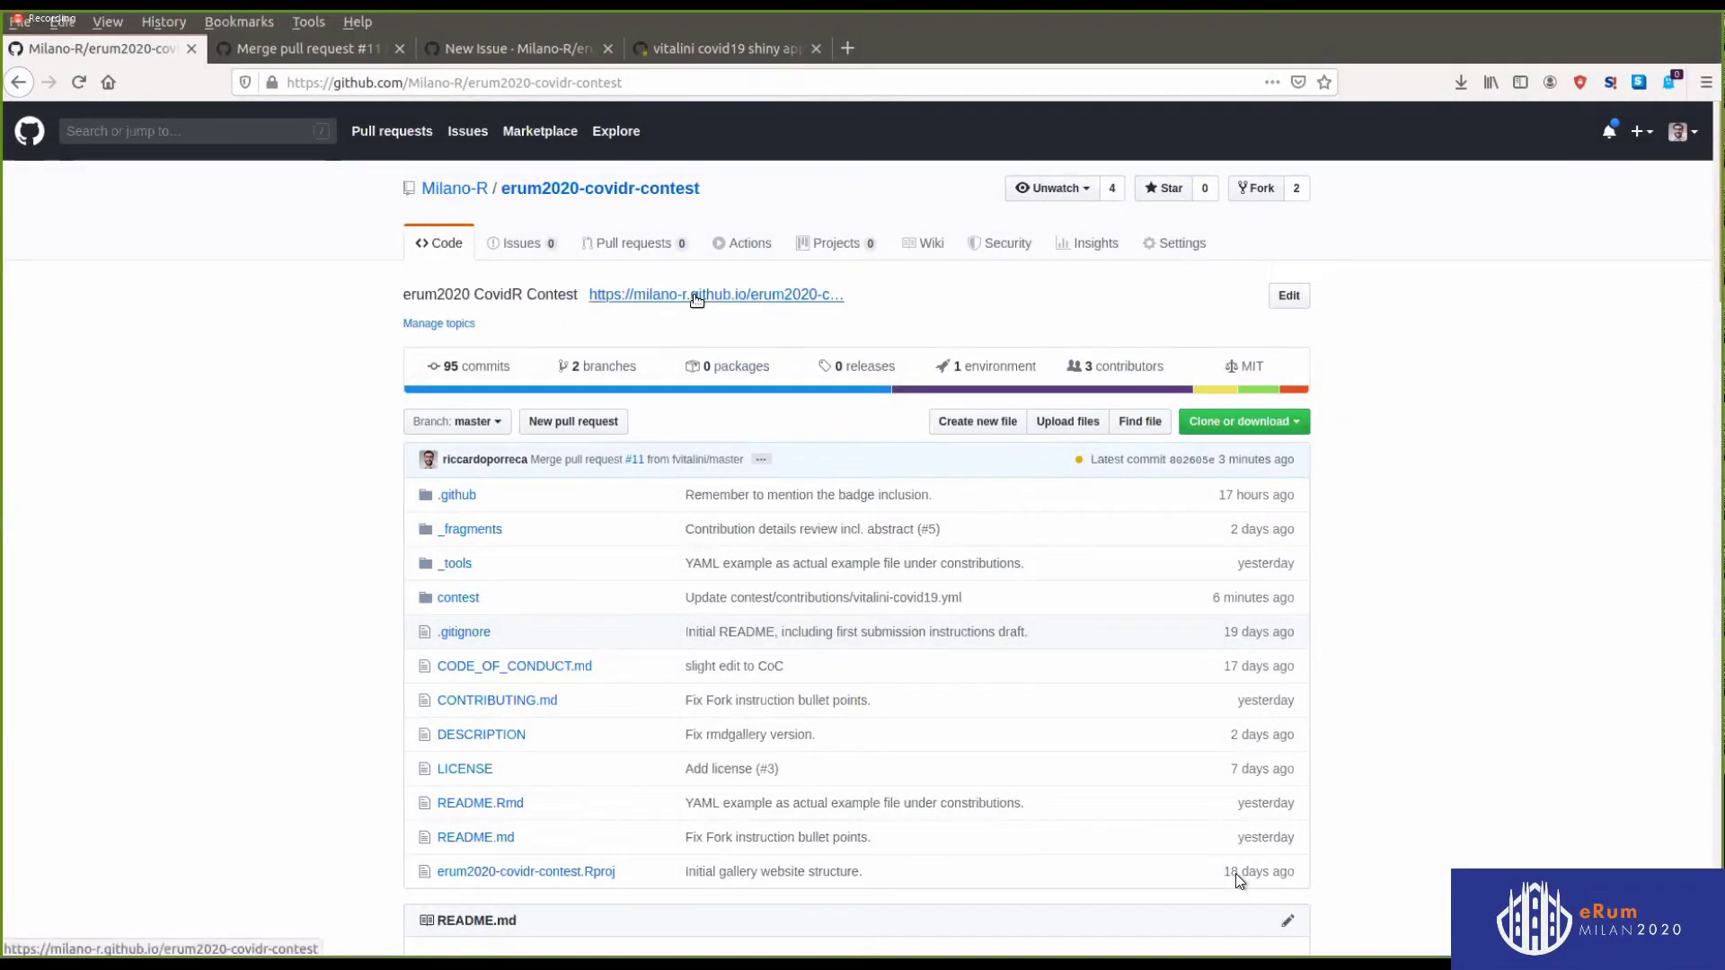
{"action": "middle_click", "coordinate": [697, 297]}
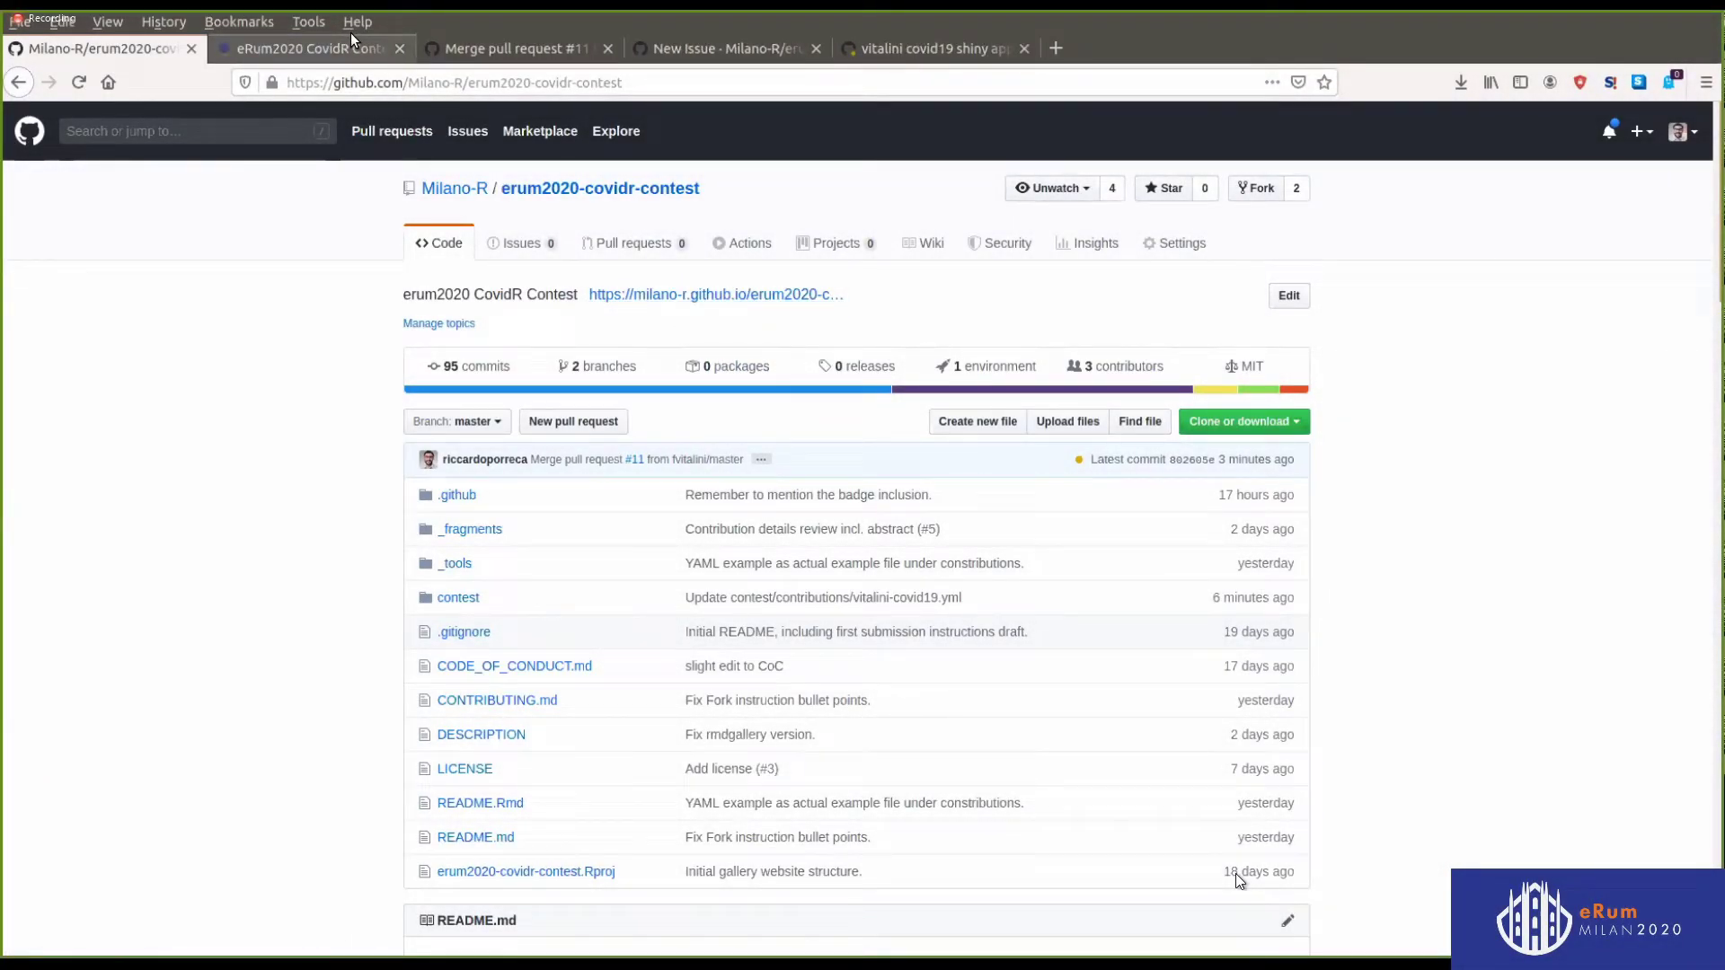
Expand the Covid19 Shiny App gallery entry, open its vitalini-covid19.html page, and copy its URL
{"action": "left_click", "coordinate": [345, 47]}
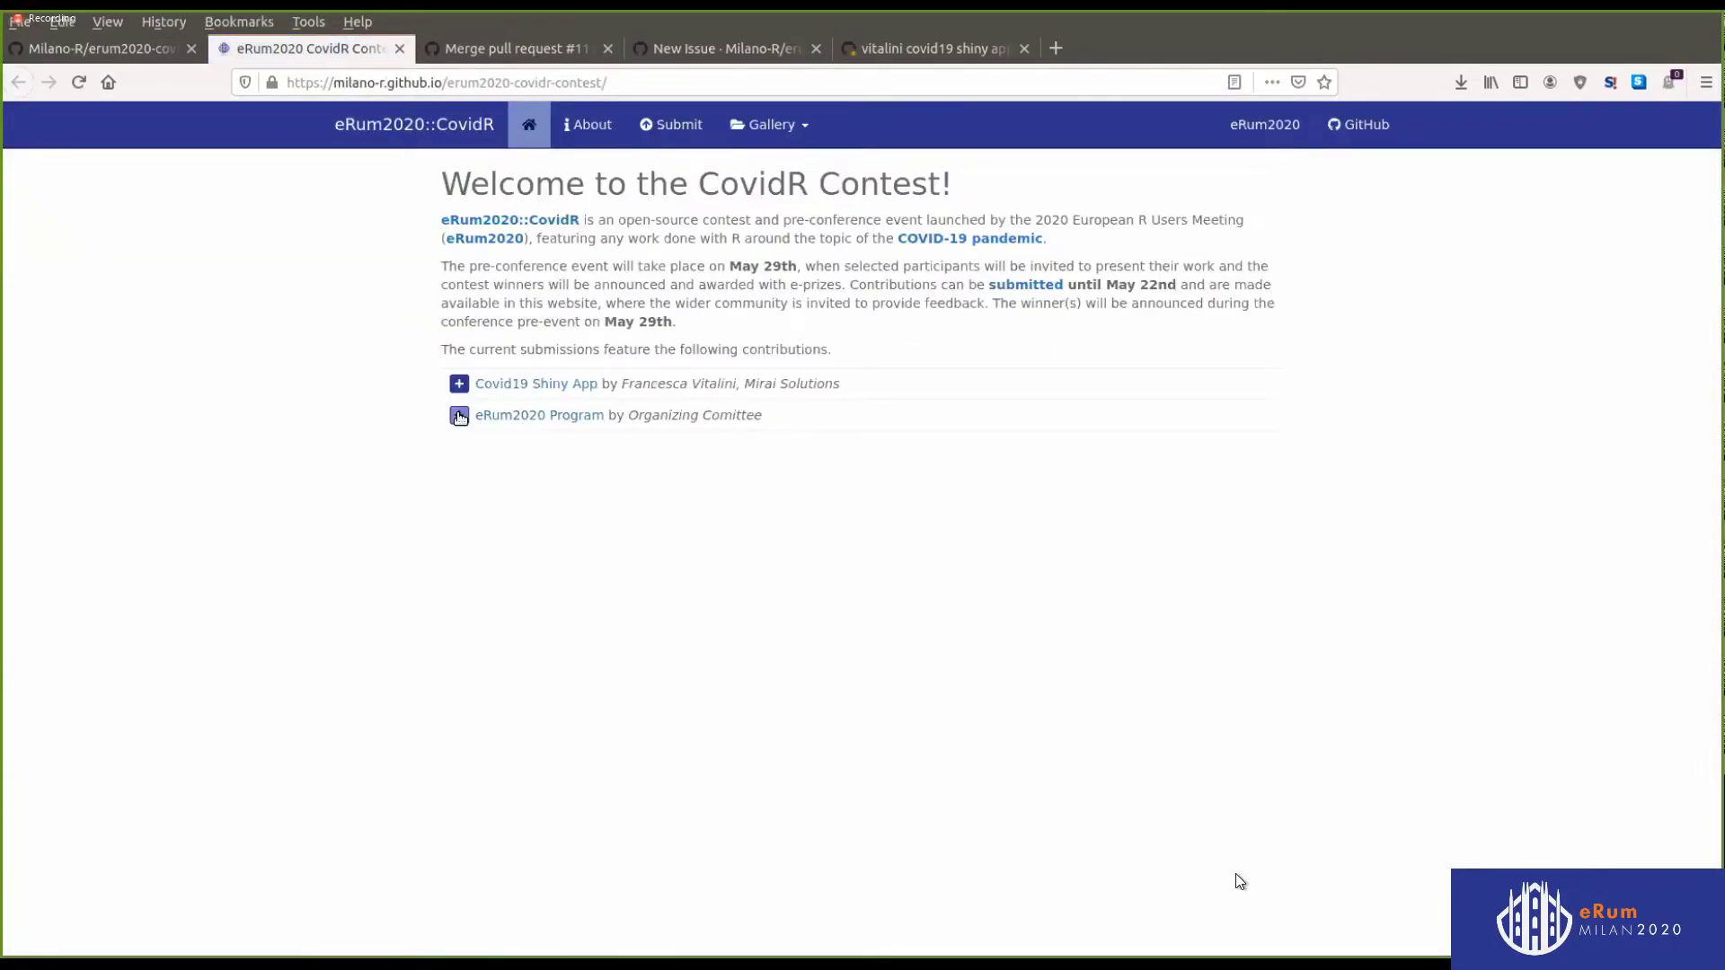
{"action": "middle_click", "coordinate": [478, 380]}
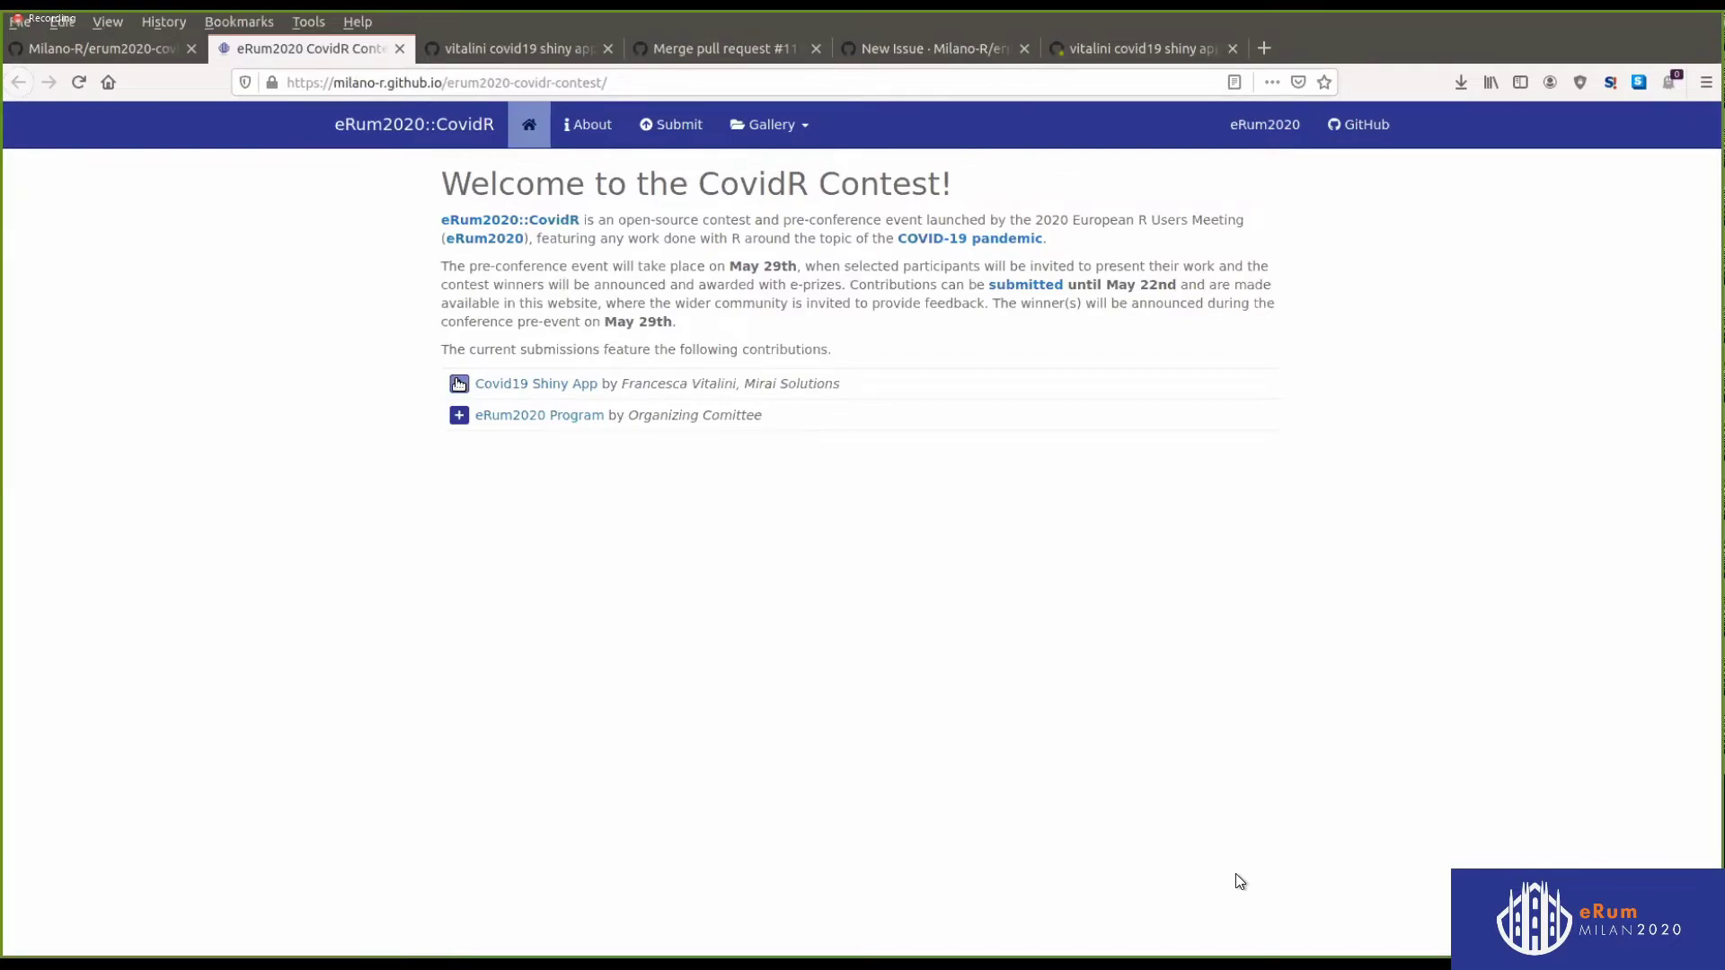
{"action": "left_click", "coordinate": [458, 383]}
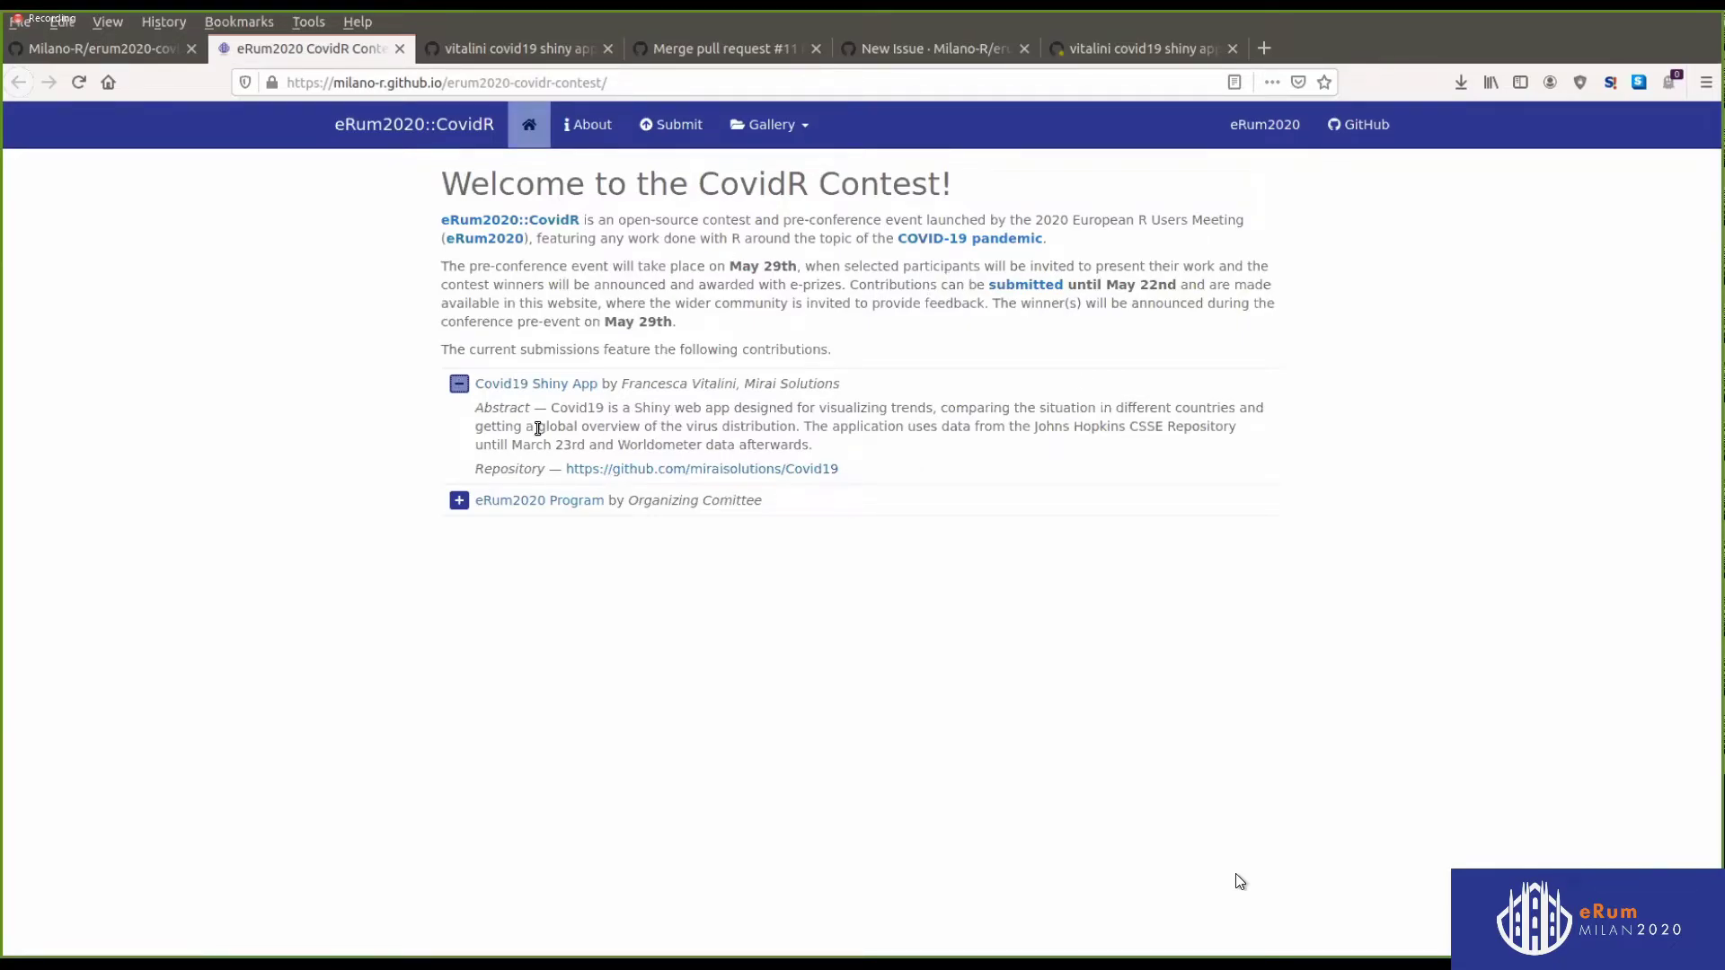
{"action": "left_click", "coordinate": [534, 388]}
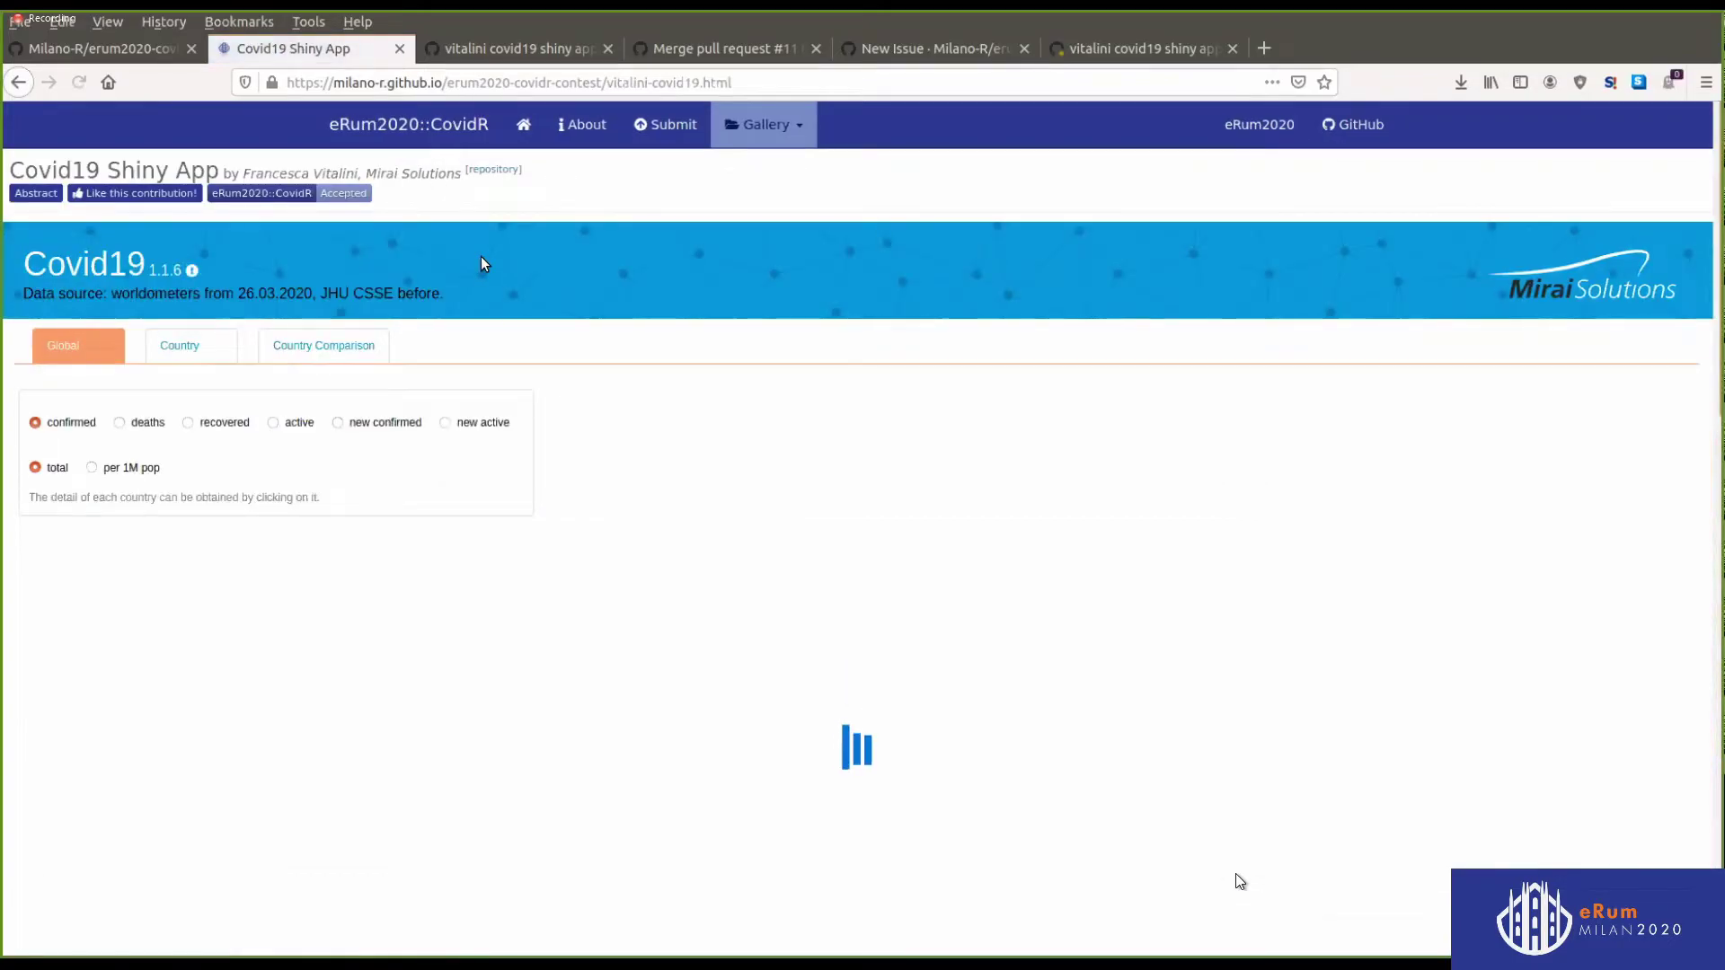
{"action": "key", "text": "ctrl+l"}
{"action": "key", "text": "ctrl+c"}
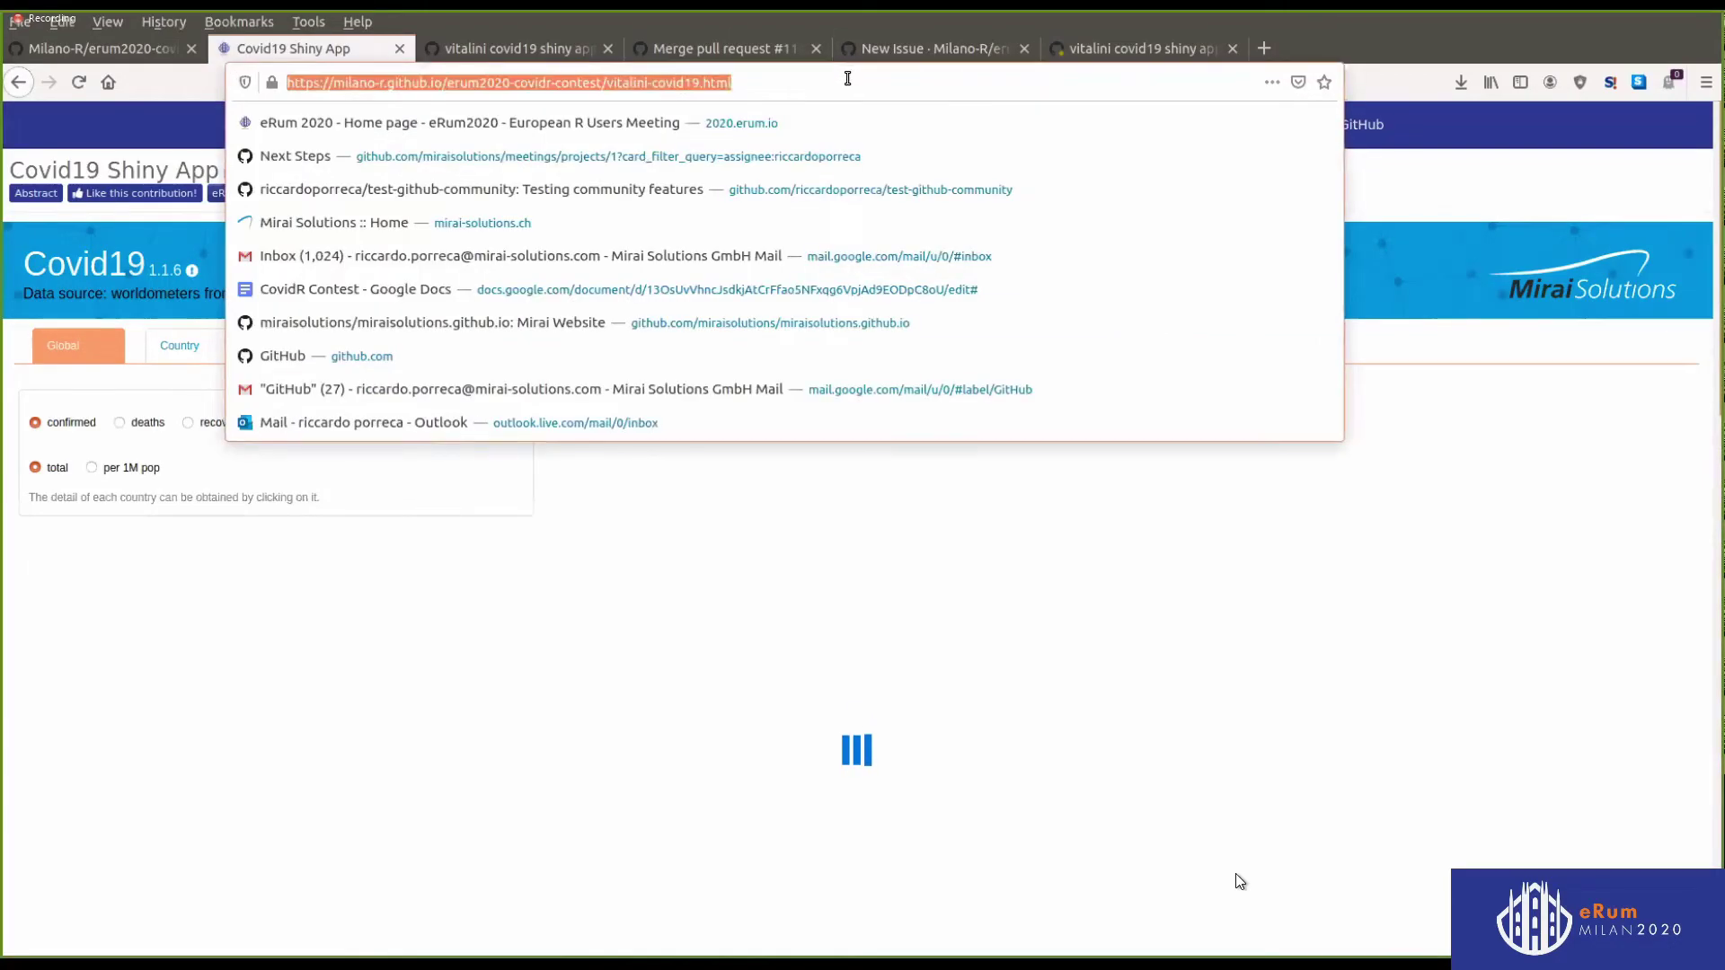
{"action": "key", "text": "ctrl+Tab"}
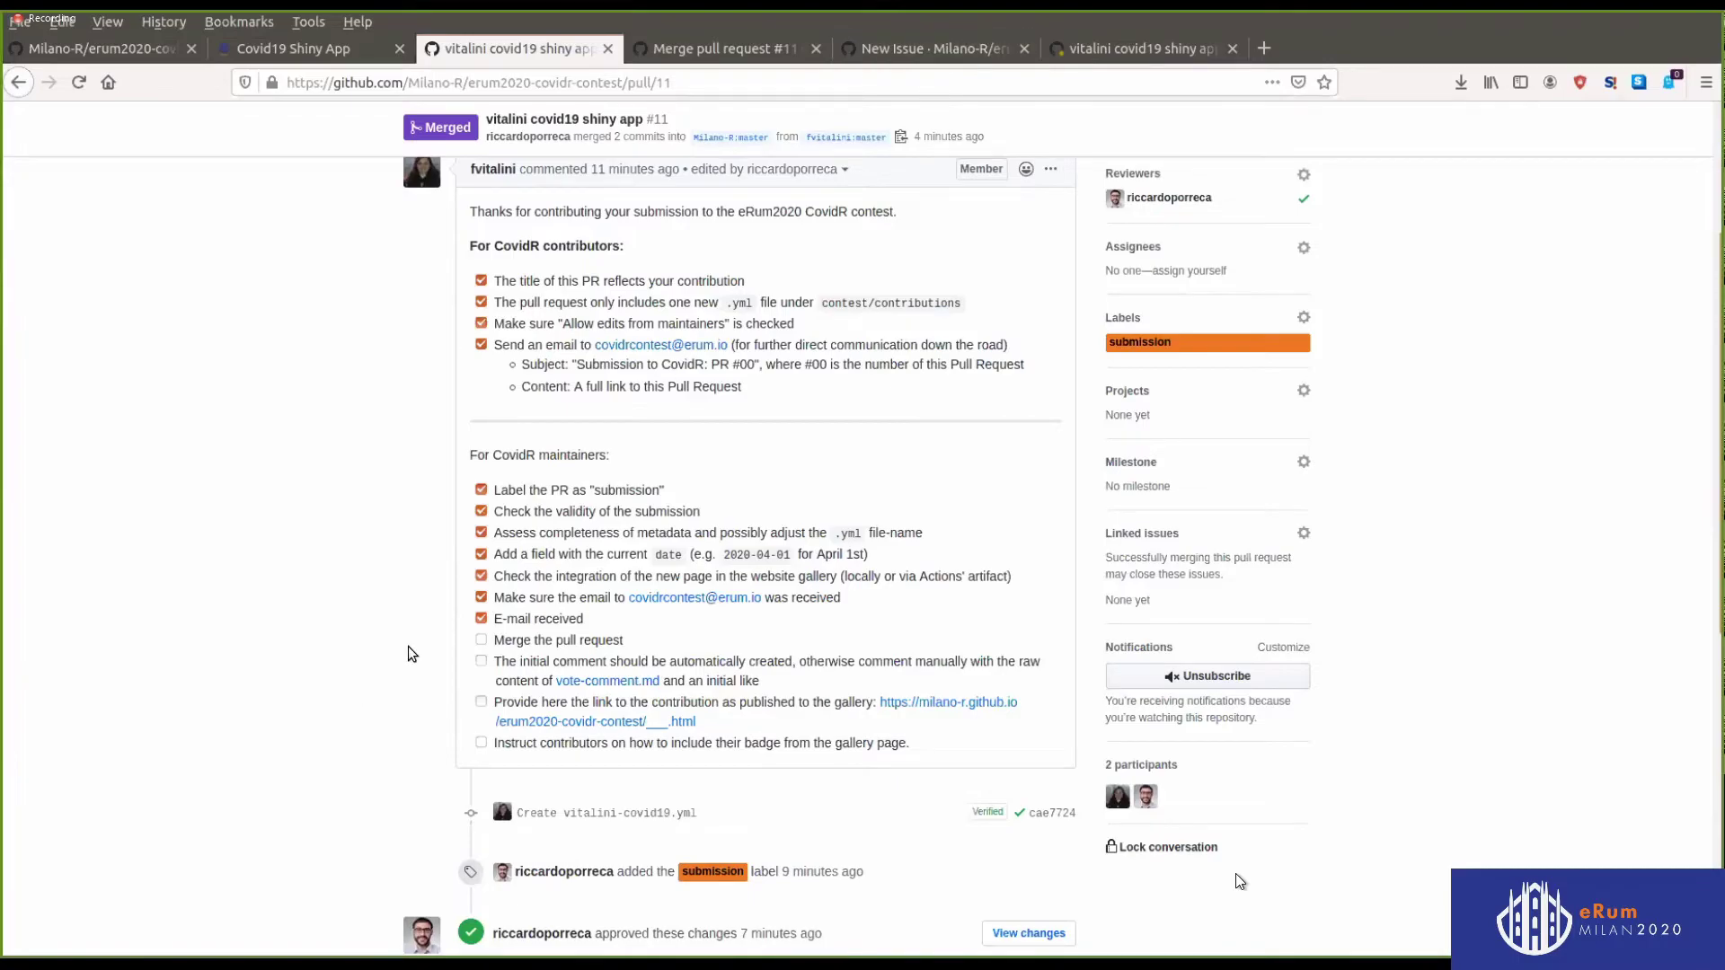
Tick Merge the pull request, then edit the PR description to tick the initial comment and gallery items
{"action": "left_click", "coordinate": [481, 643]}
{"action": "left_click", "coordinate": [1051, 169]}
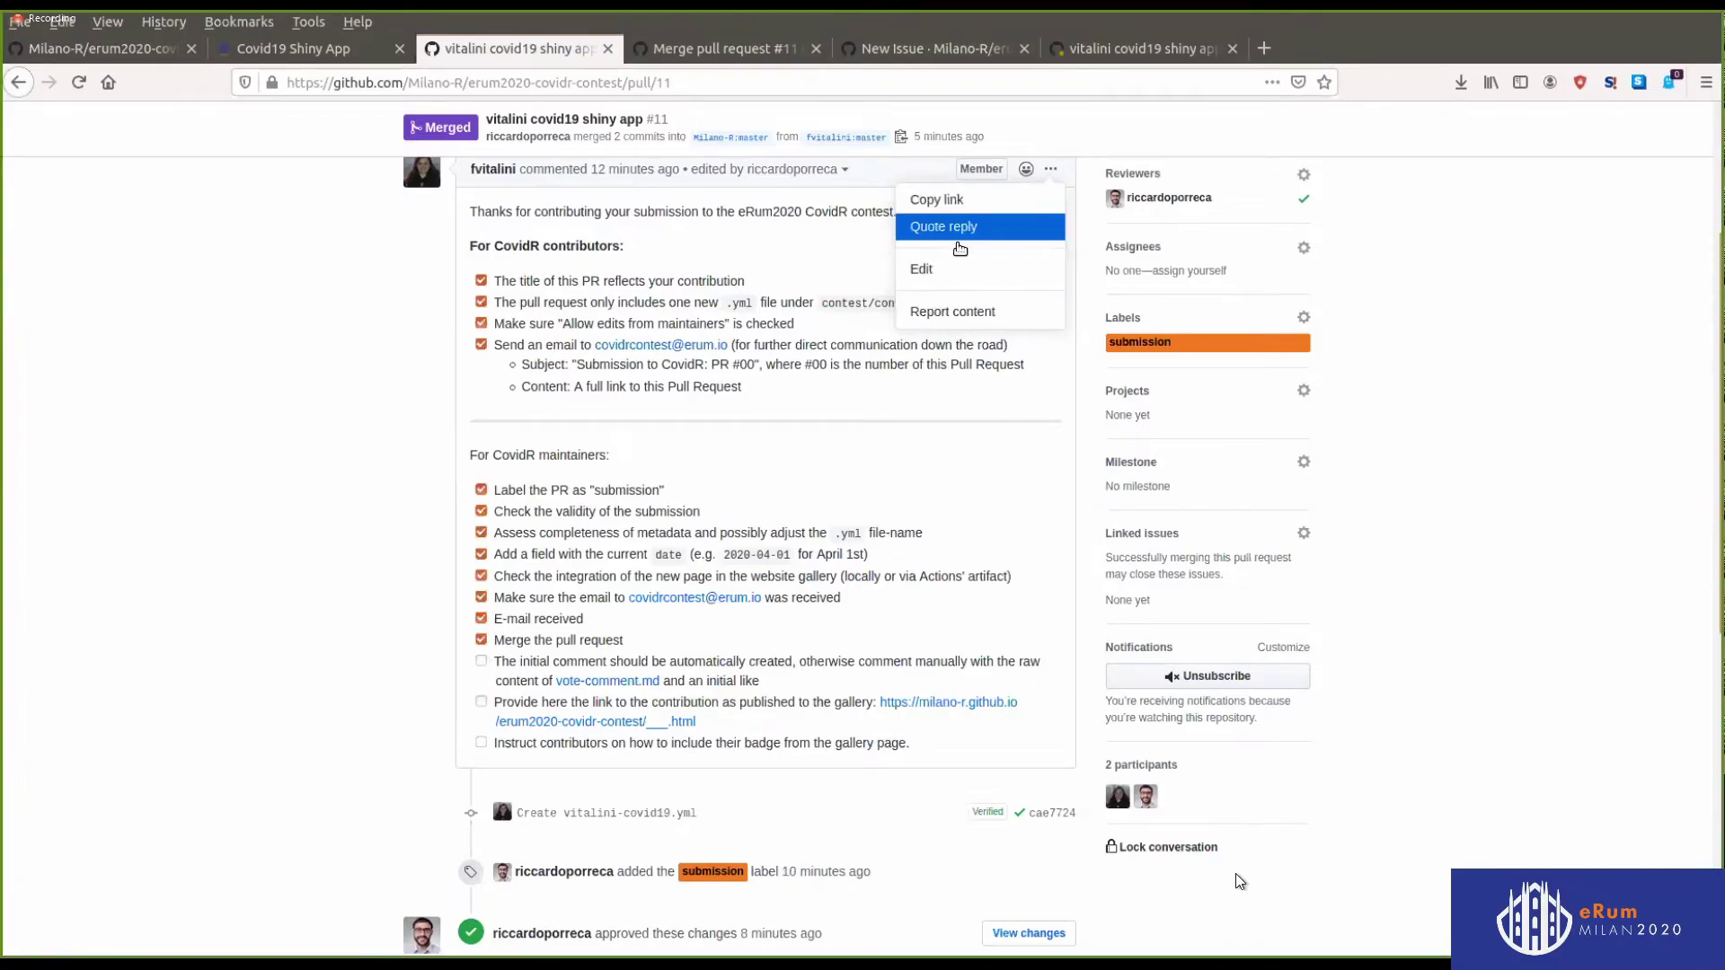
{"action": "left_click", "coordinate": [966, 272]}
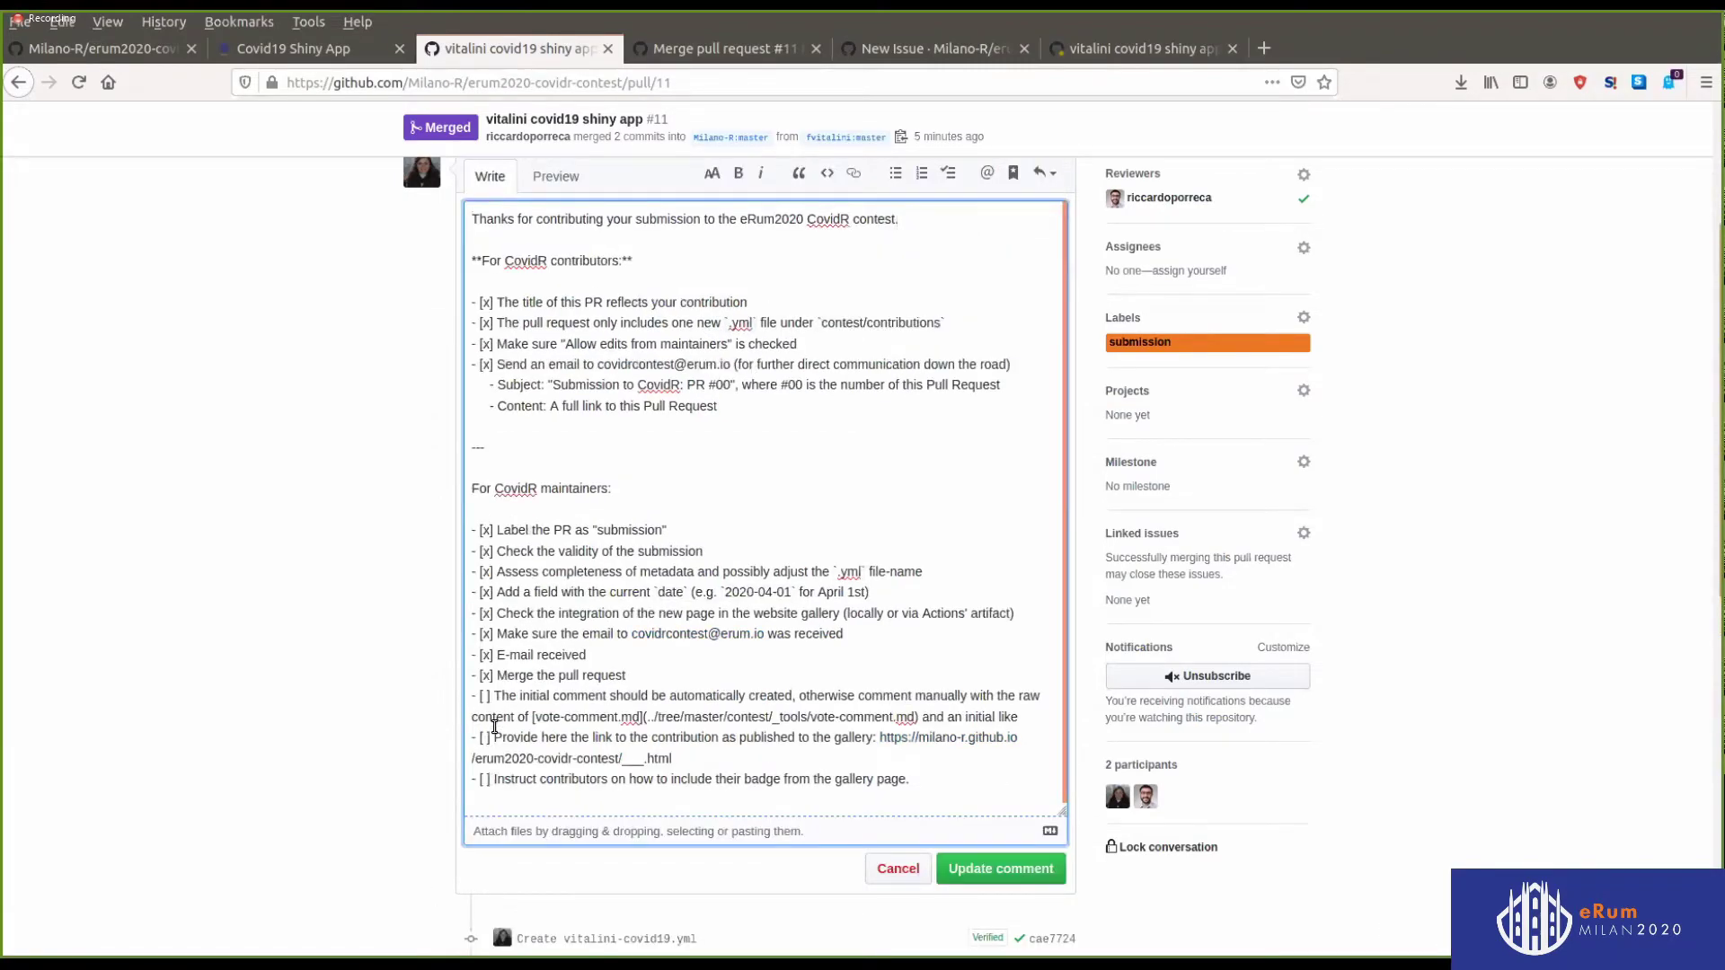
{"action": "key", "text": "BackSpace"}
{"action": "type", "text": "x"}
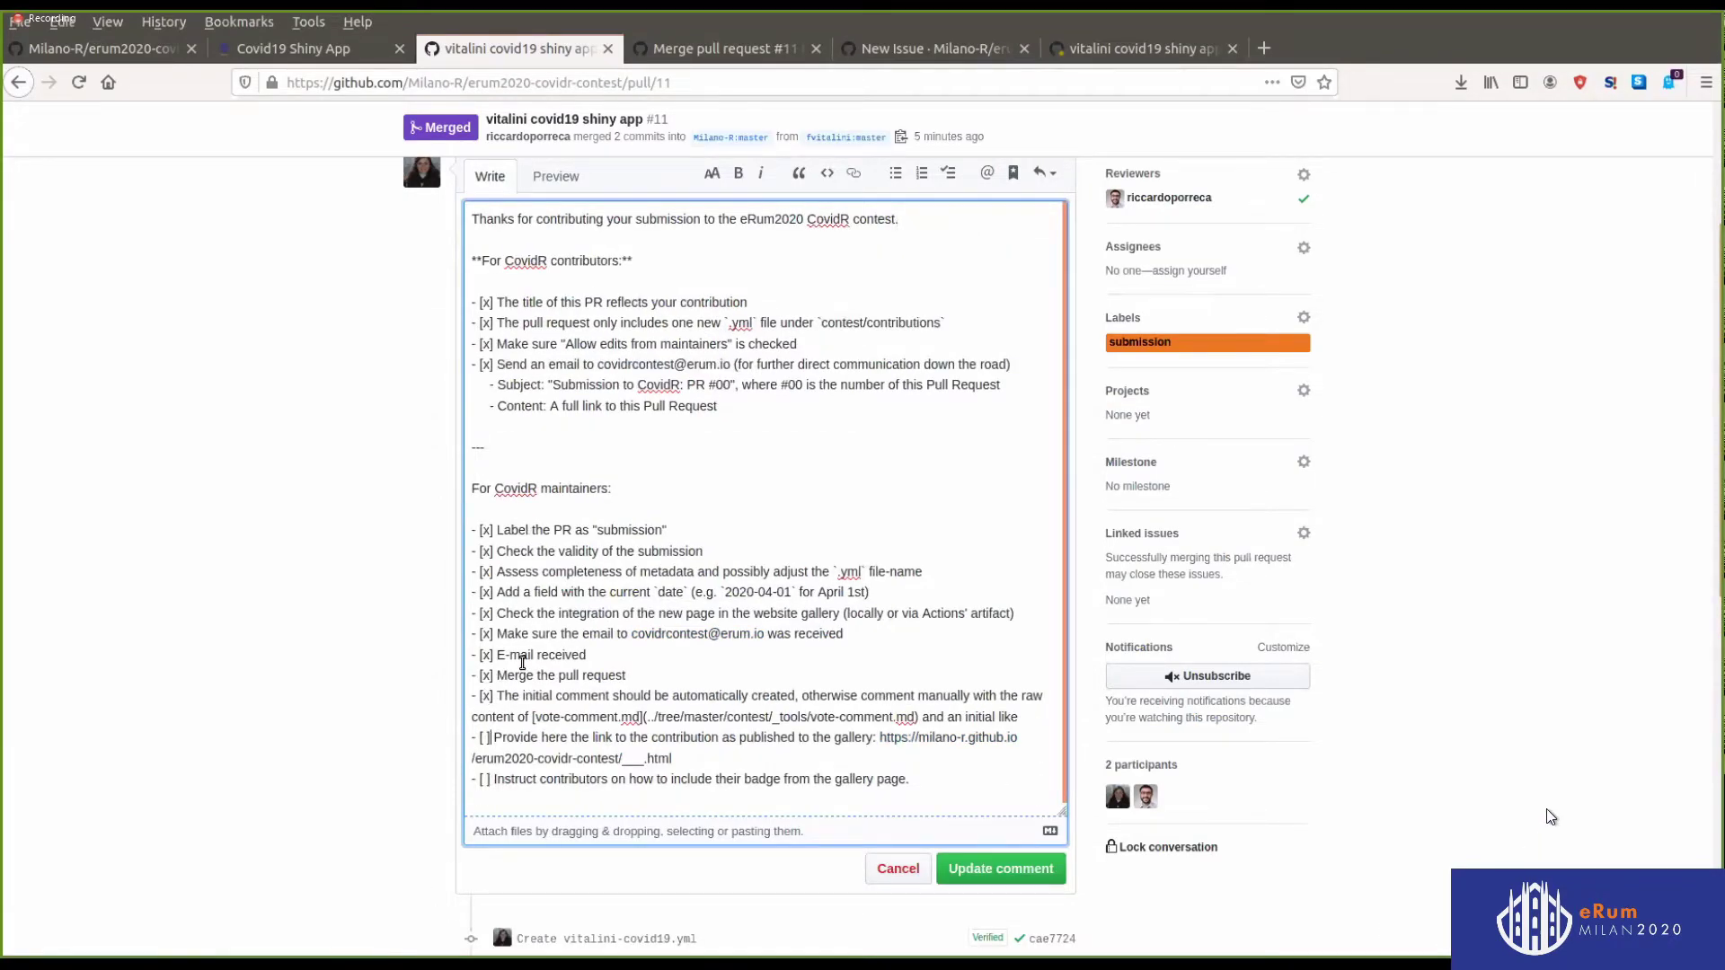
{"action": "key", "text": "Down"}
{"action": "key", "text": "BackSpace"}
{"action": "type", "text": "x"}
Replace the placeholder gallery link with the vitalini-covid19.html URL, tick the badge item, and save
{"action": "key", "text": "ctrl+Right"}
{"action": "key", "text": "ctrl+Right"}
{"action": "key", "text": "ctrl+Right"}
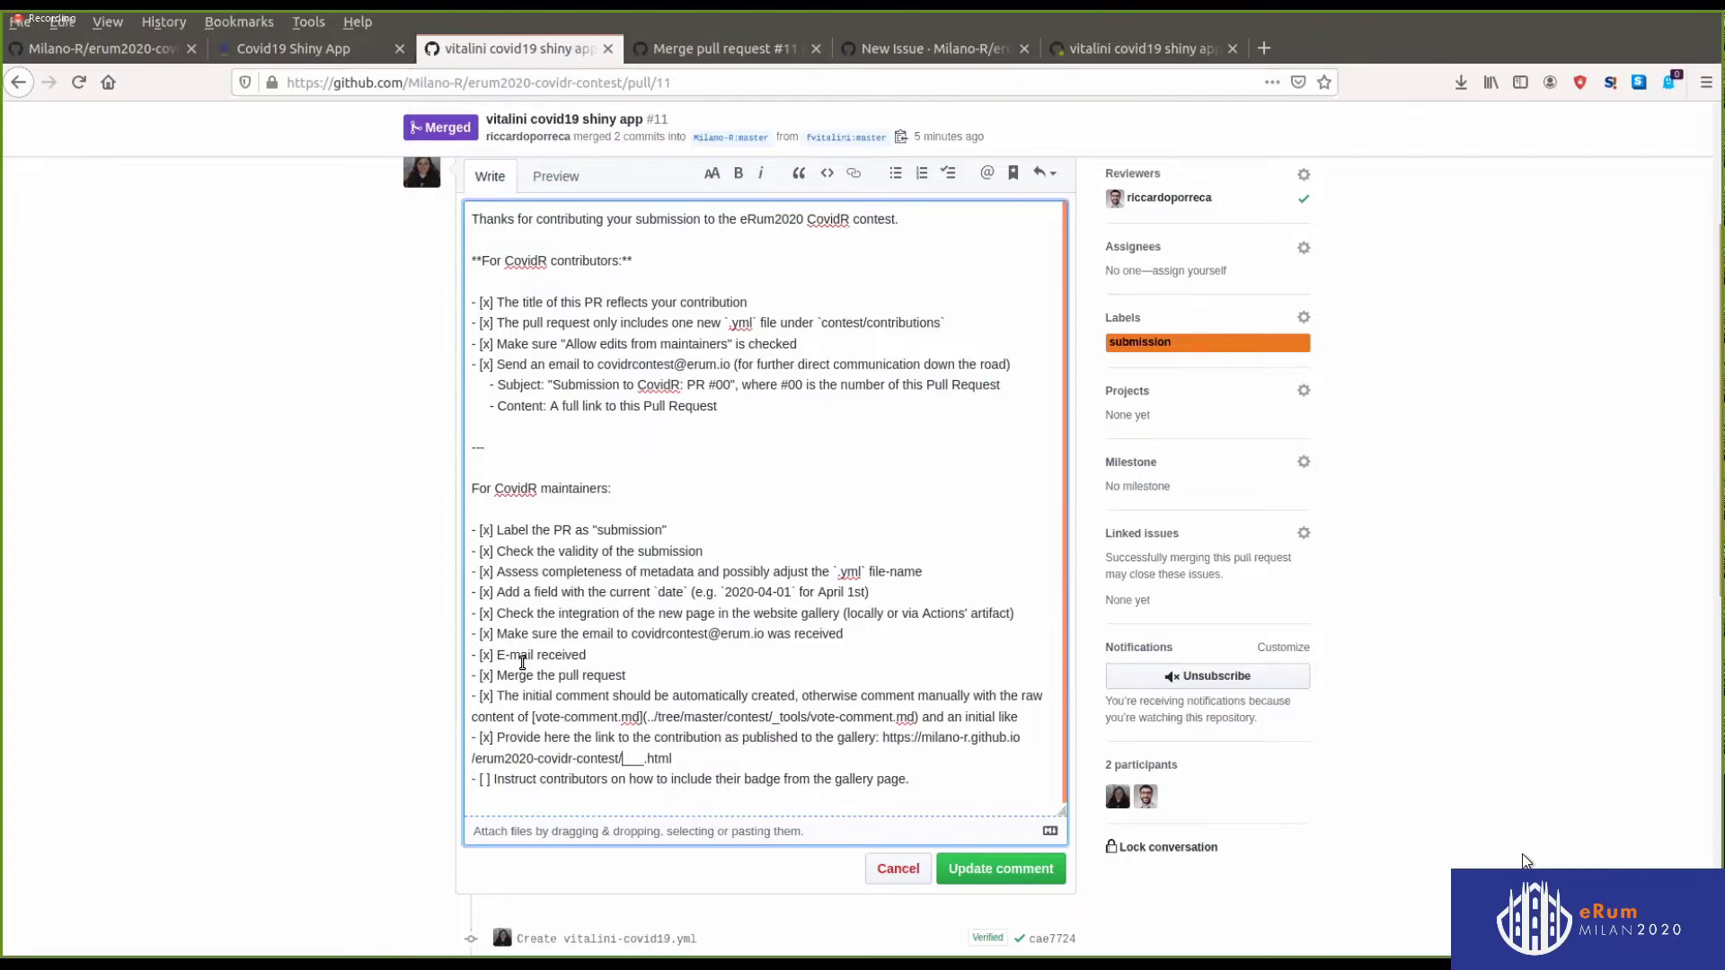
{"action": "key", "text": "End"}
{"action": "key", "text": "shift+Up"}
{"action": "key", "text": "ctrl+shift+Right"}
{"action": "key", "text": "ctrl+shift+Right"}
{"action": "key", "text": "ctrl+shift+Right"}
{"action": "key", "text": "ctrl+shift+Right"}
{"action": "key", "text": "ctrl+shift+Right"}
{"action": "key", "text": "ctrl+shift+Right"}
{"action": "key", "text": "ctrl+shift+Right"}
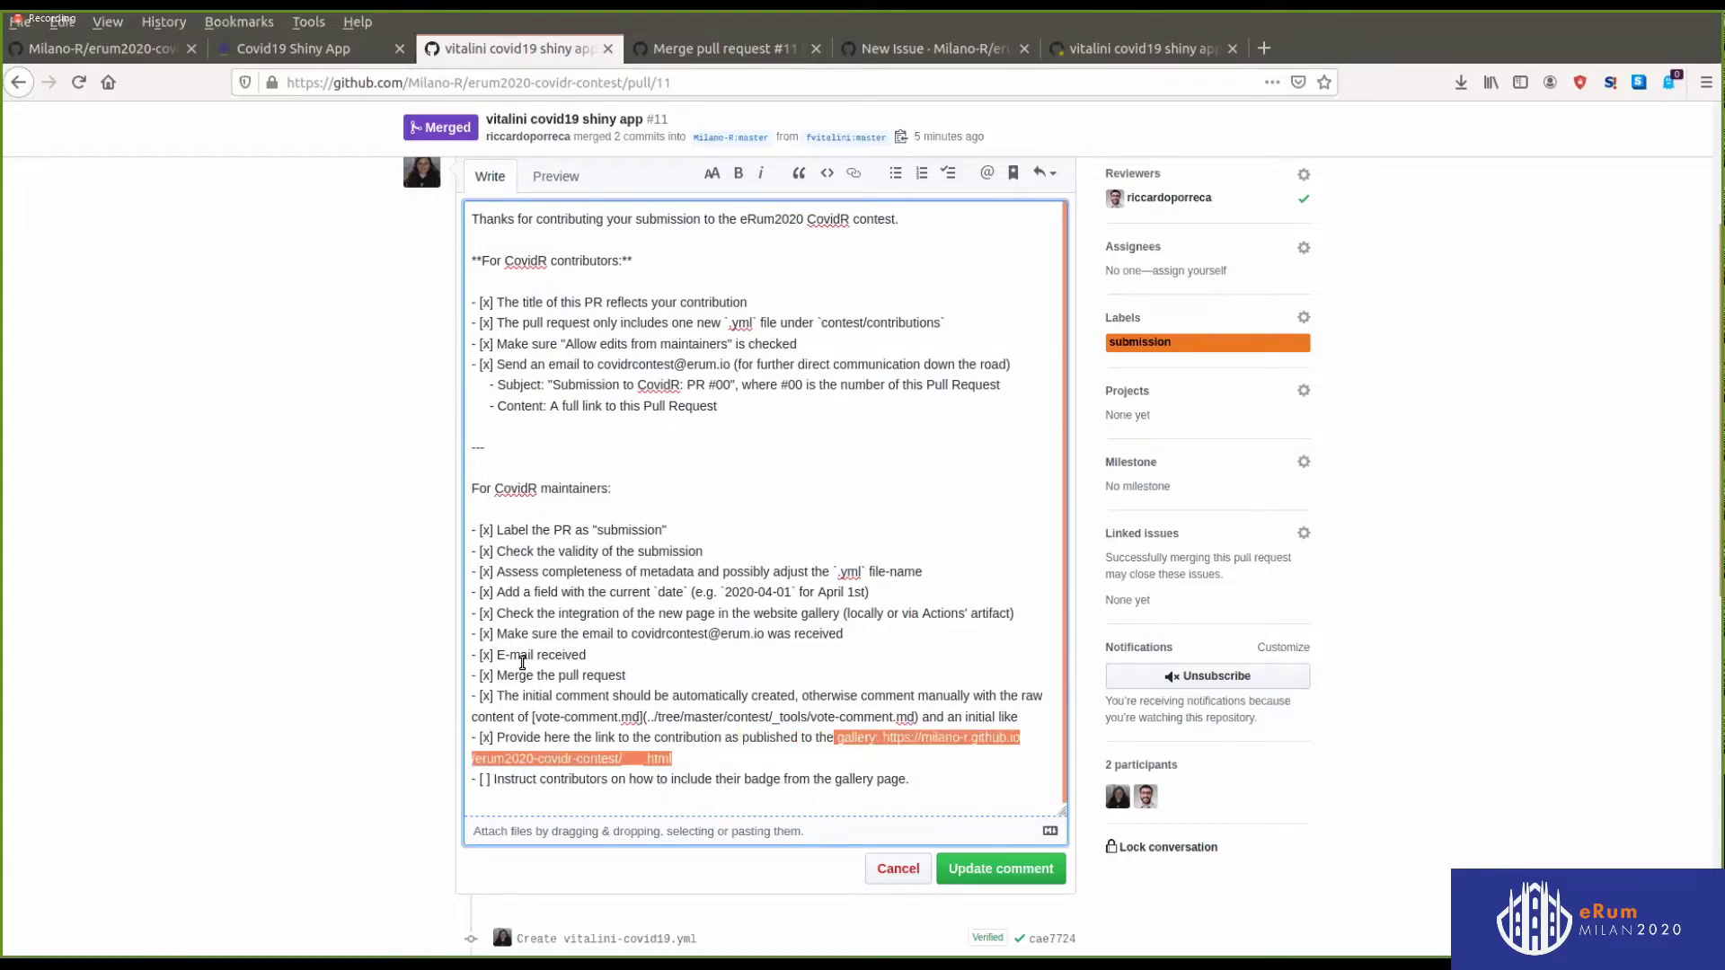
{"action": "key", "text": "ctrl+shift+Left"}
{"action": "key", "text": "ctrl+shift+Left"}
{"action": "key", "text": "ctrl+v"}
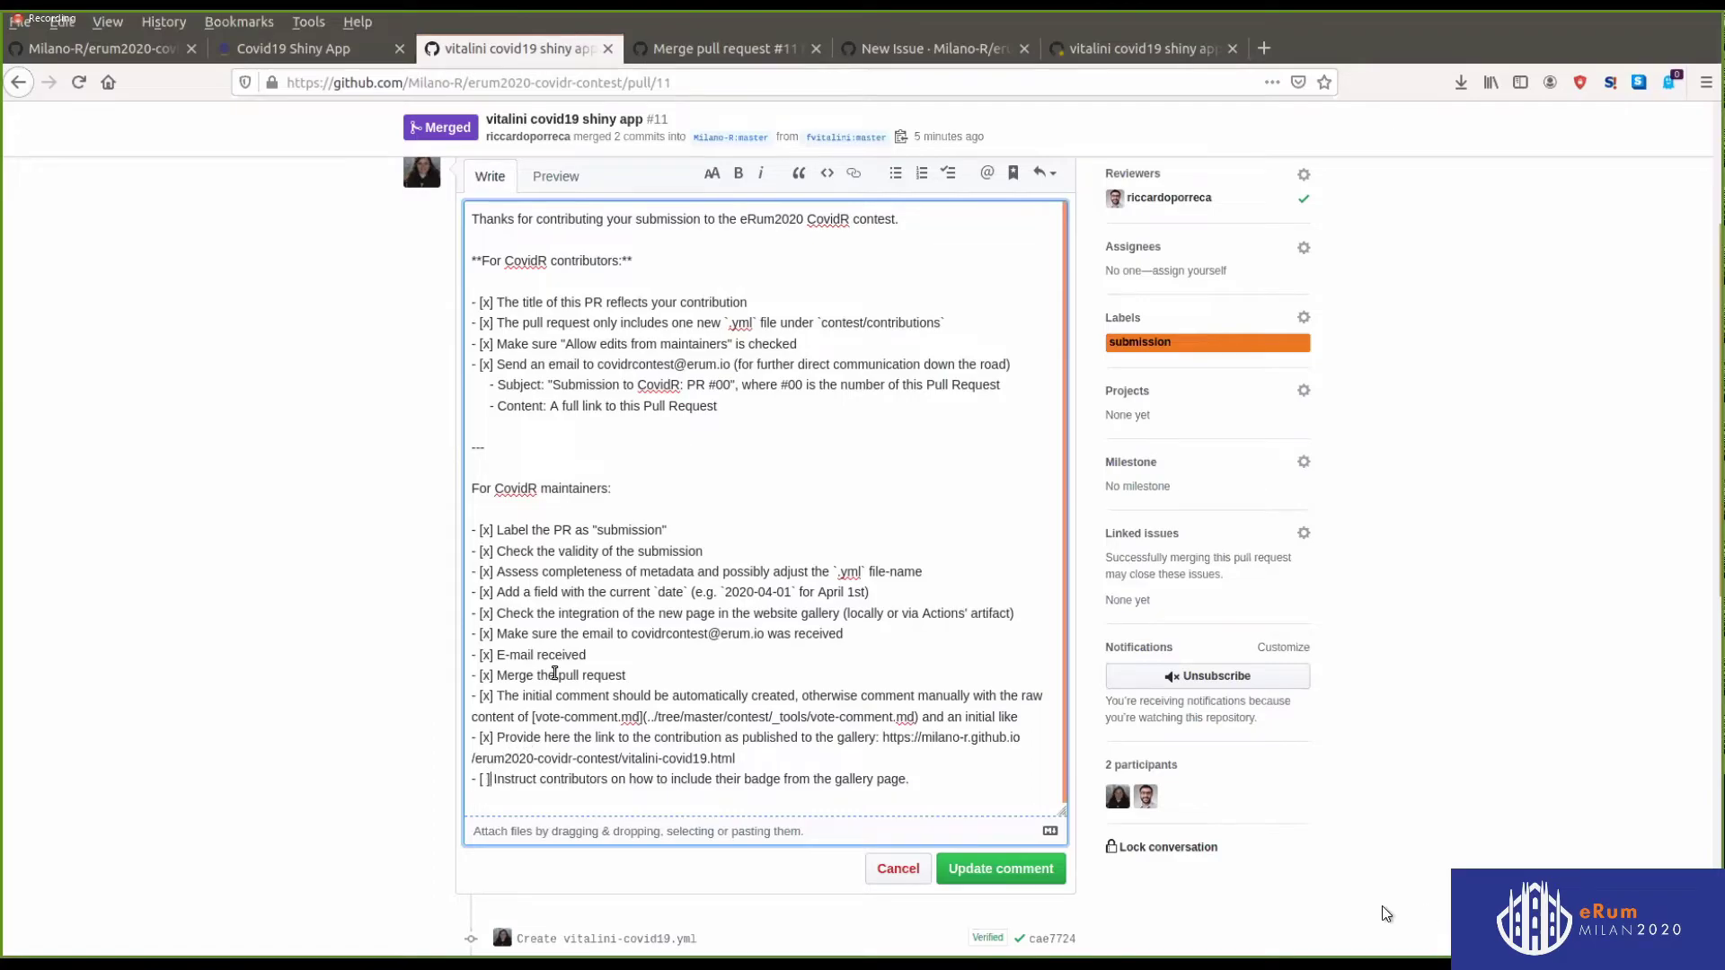
{"action": "key", "text": "Delete"}
{"action": "type", "text": "x"}
{"action": "left_click", "coordinate": [994, 865]}
Post a comment mentioning the contributor with their gallery page link and badge instructions
{"action": "scroll", "coordinate": [908, 604], "scroll_direction": "down", "scroll_amount": 6}
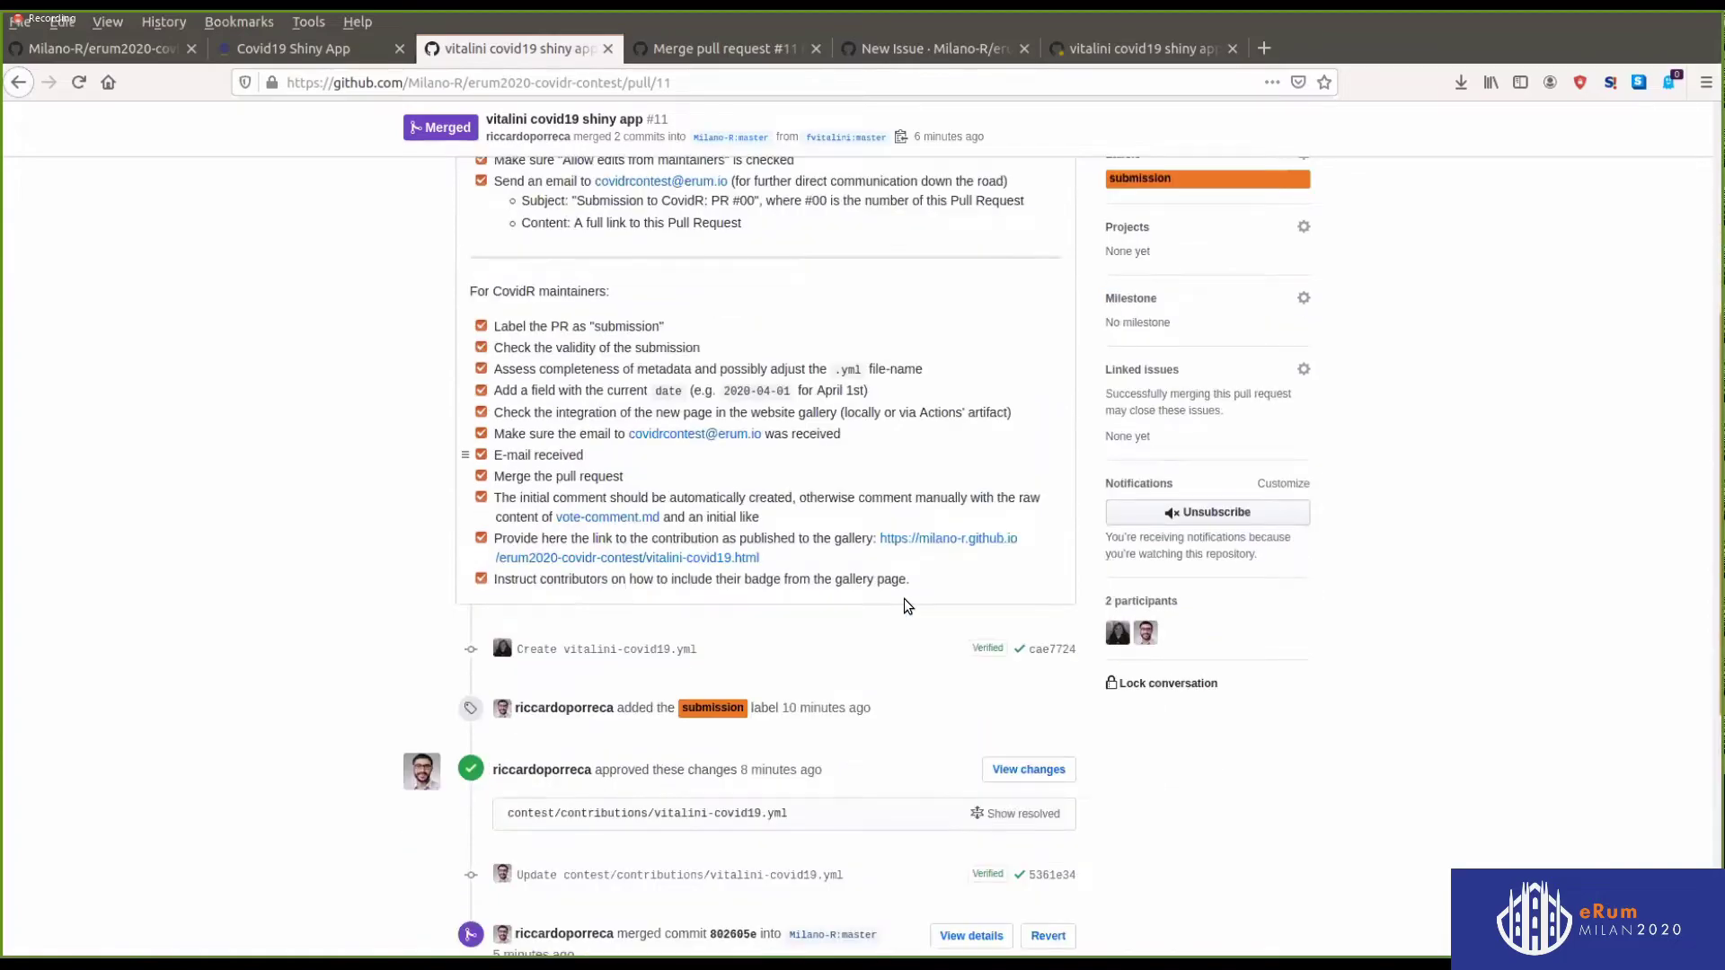
{"action": "left_click", "coordinate": [585, 724]}
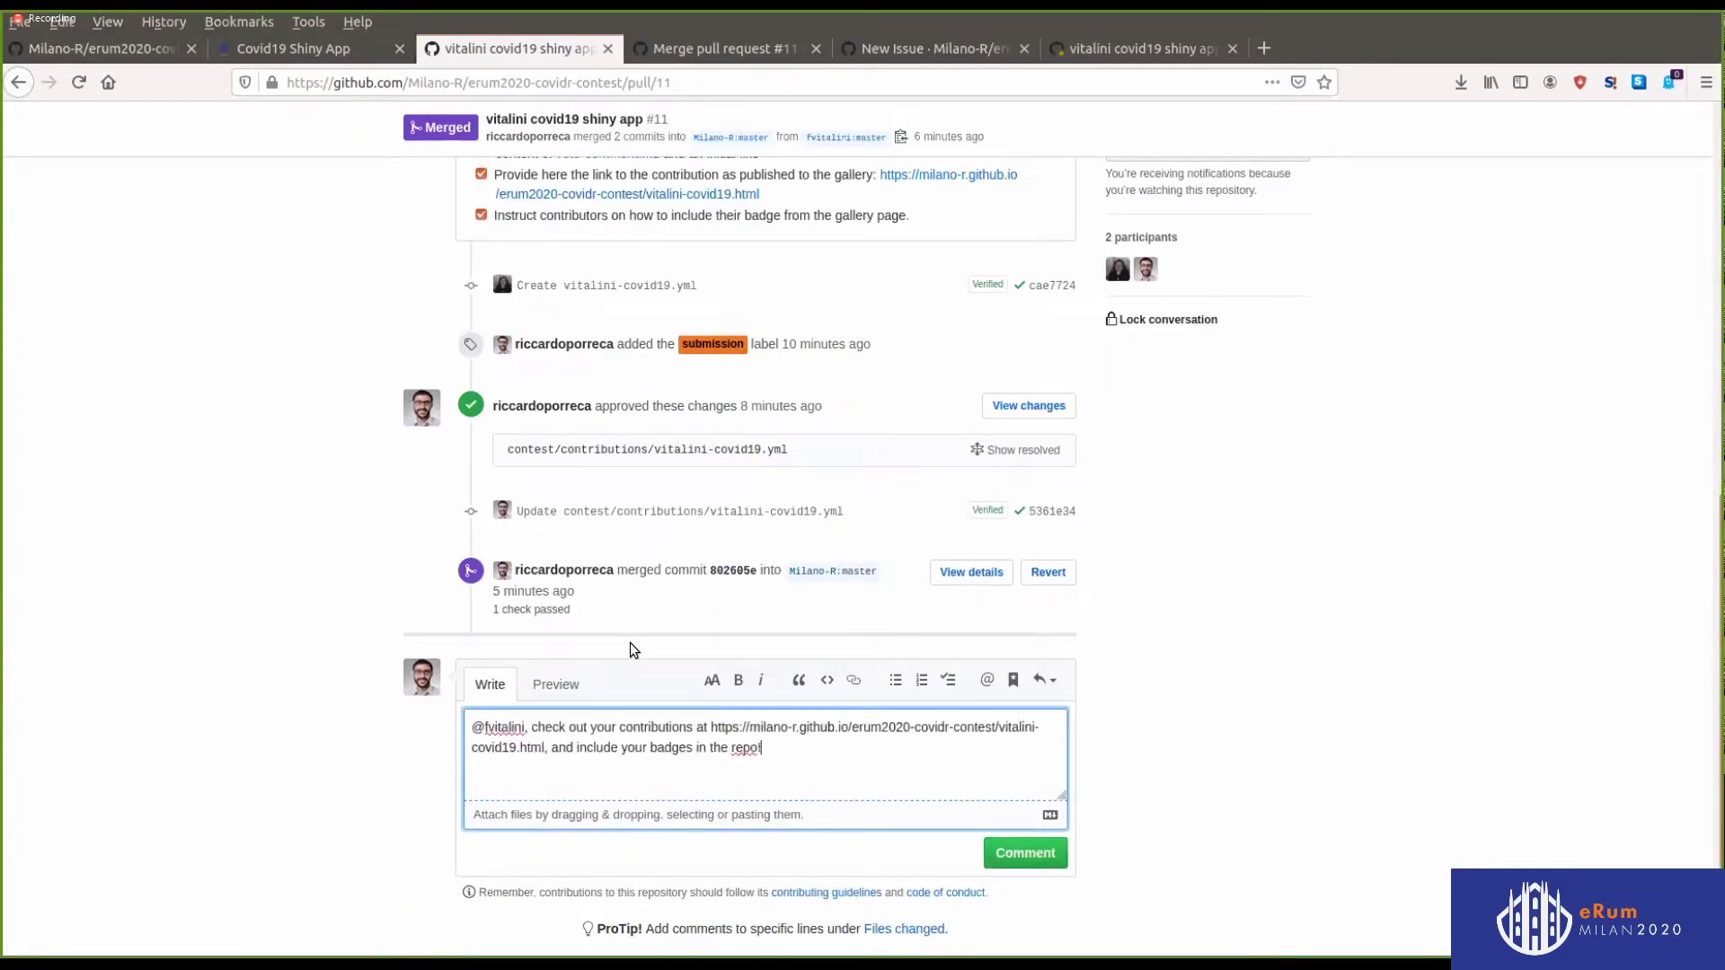
{"action": "left_click", "coordinate": [1015, 861]}
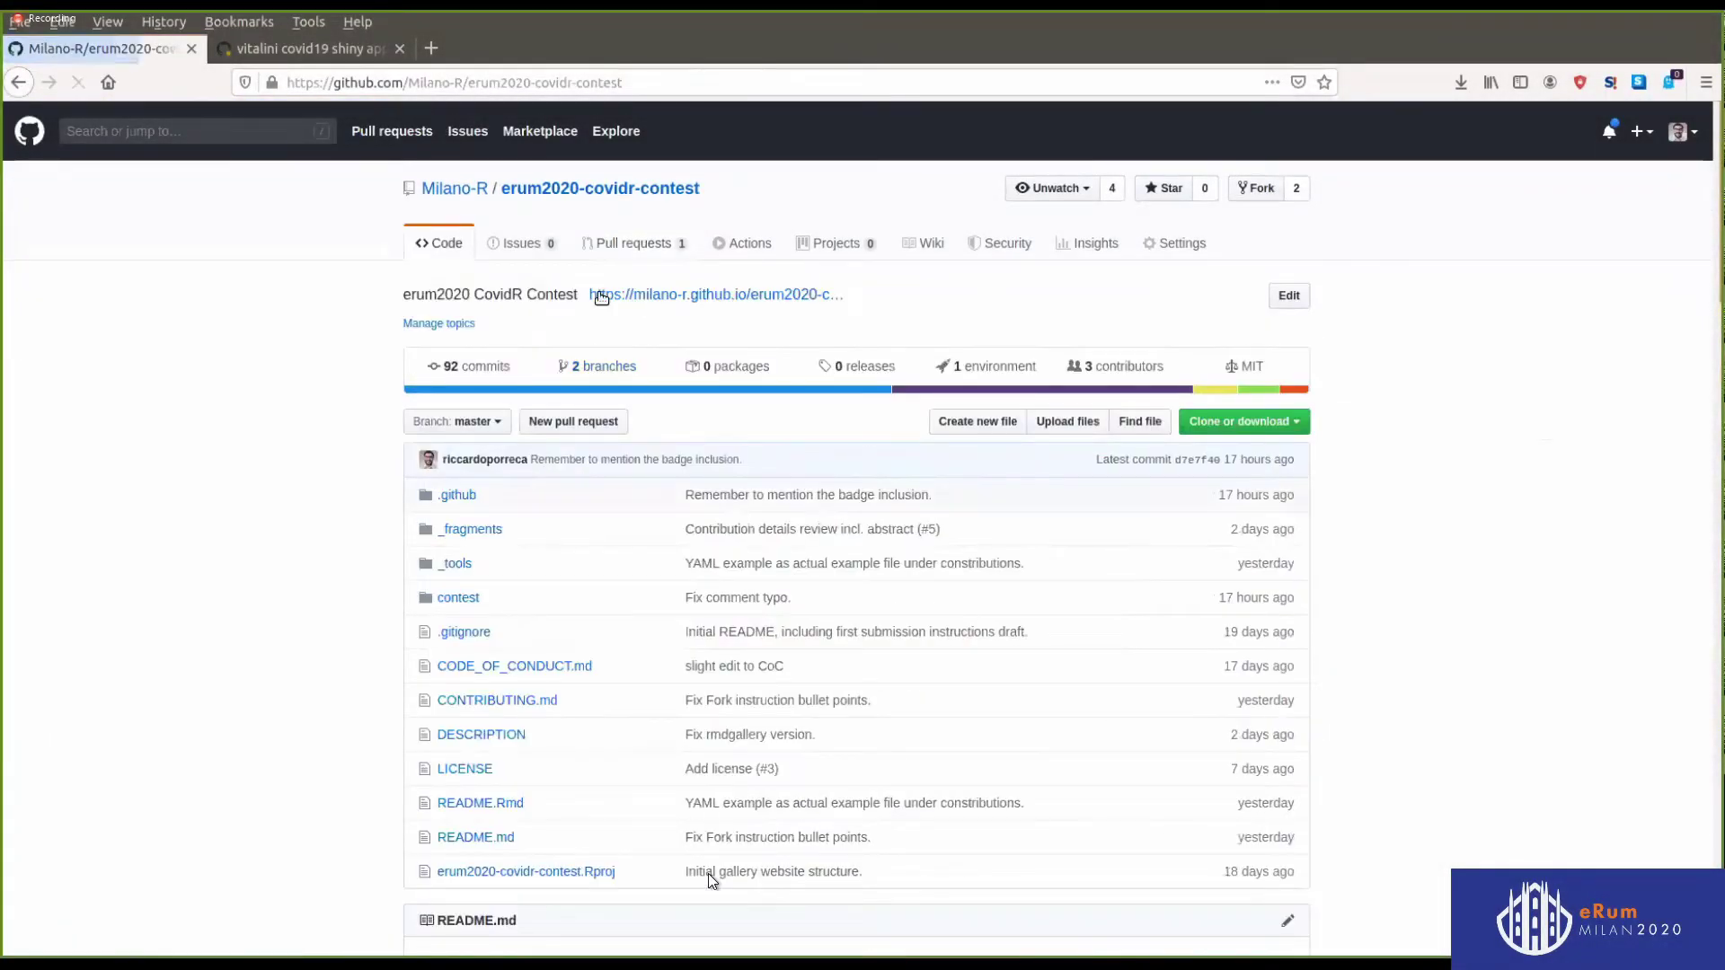
Follow the CovidR site's Submit page link 'Submit the contribution as new Issue' to GitHub's issue chooser
{"action": "middle_click", "coordinate": [651, 297]}
{"action": "left_click", "coordinate": [270, 48]}
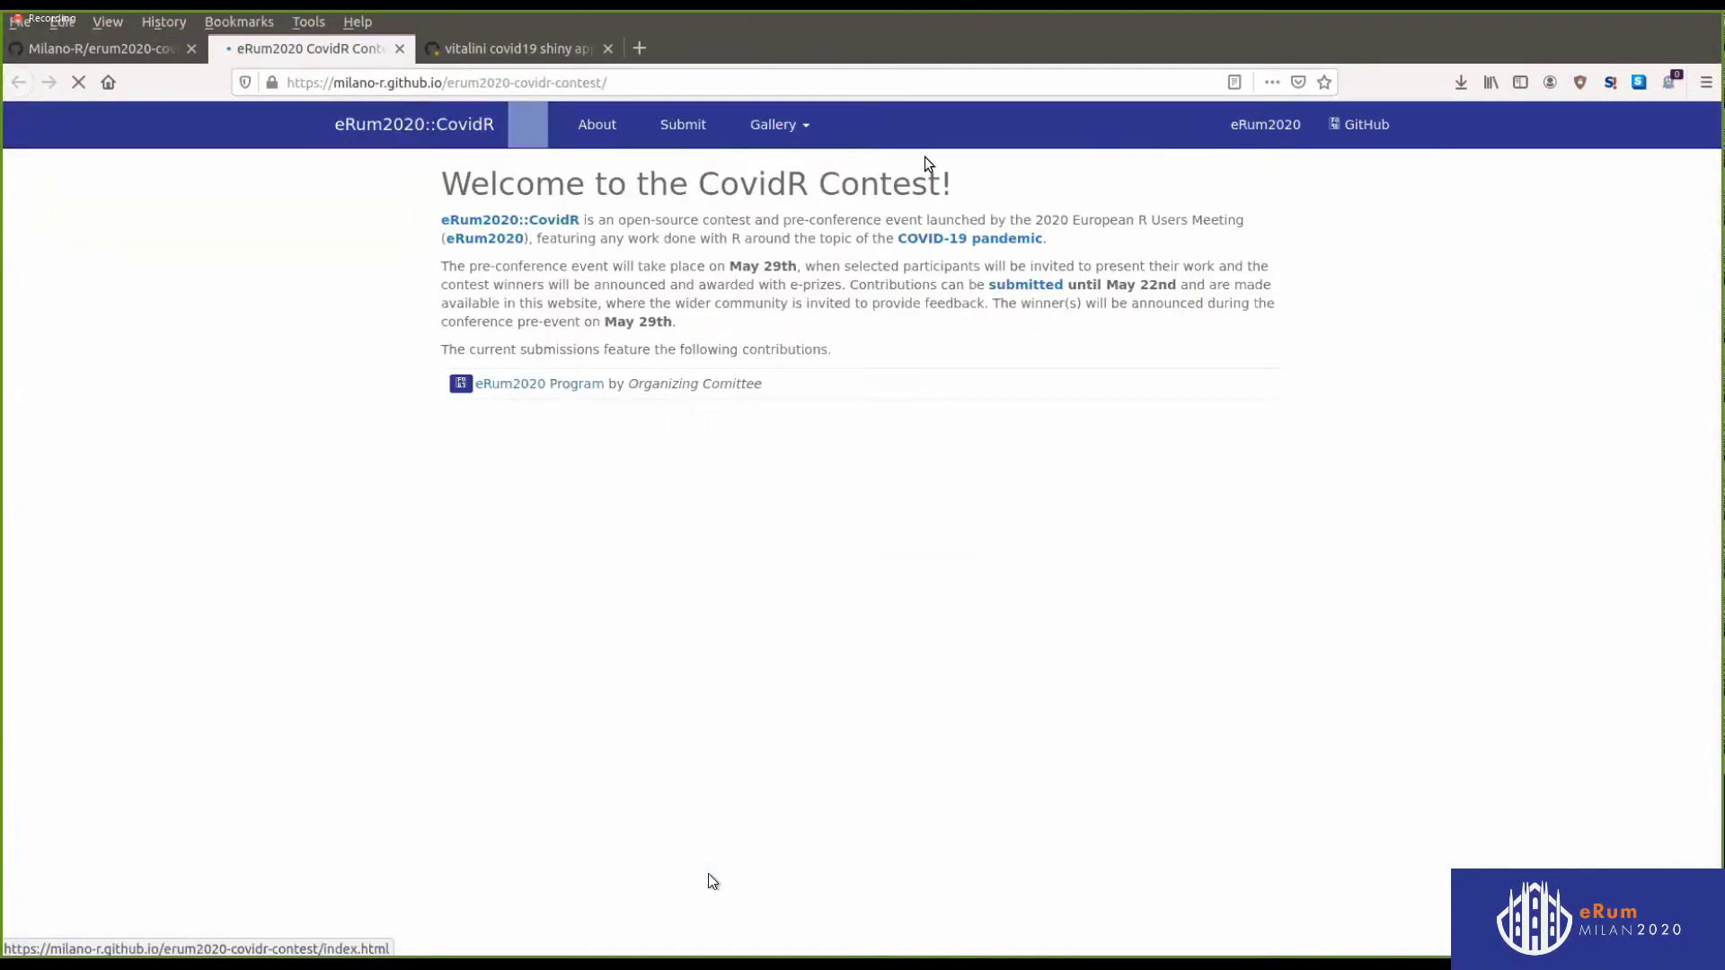
{"action": "left_click", "coordinate": [681, 126]}
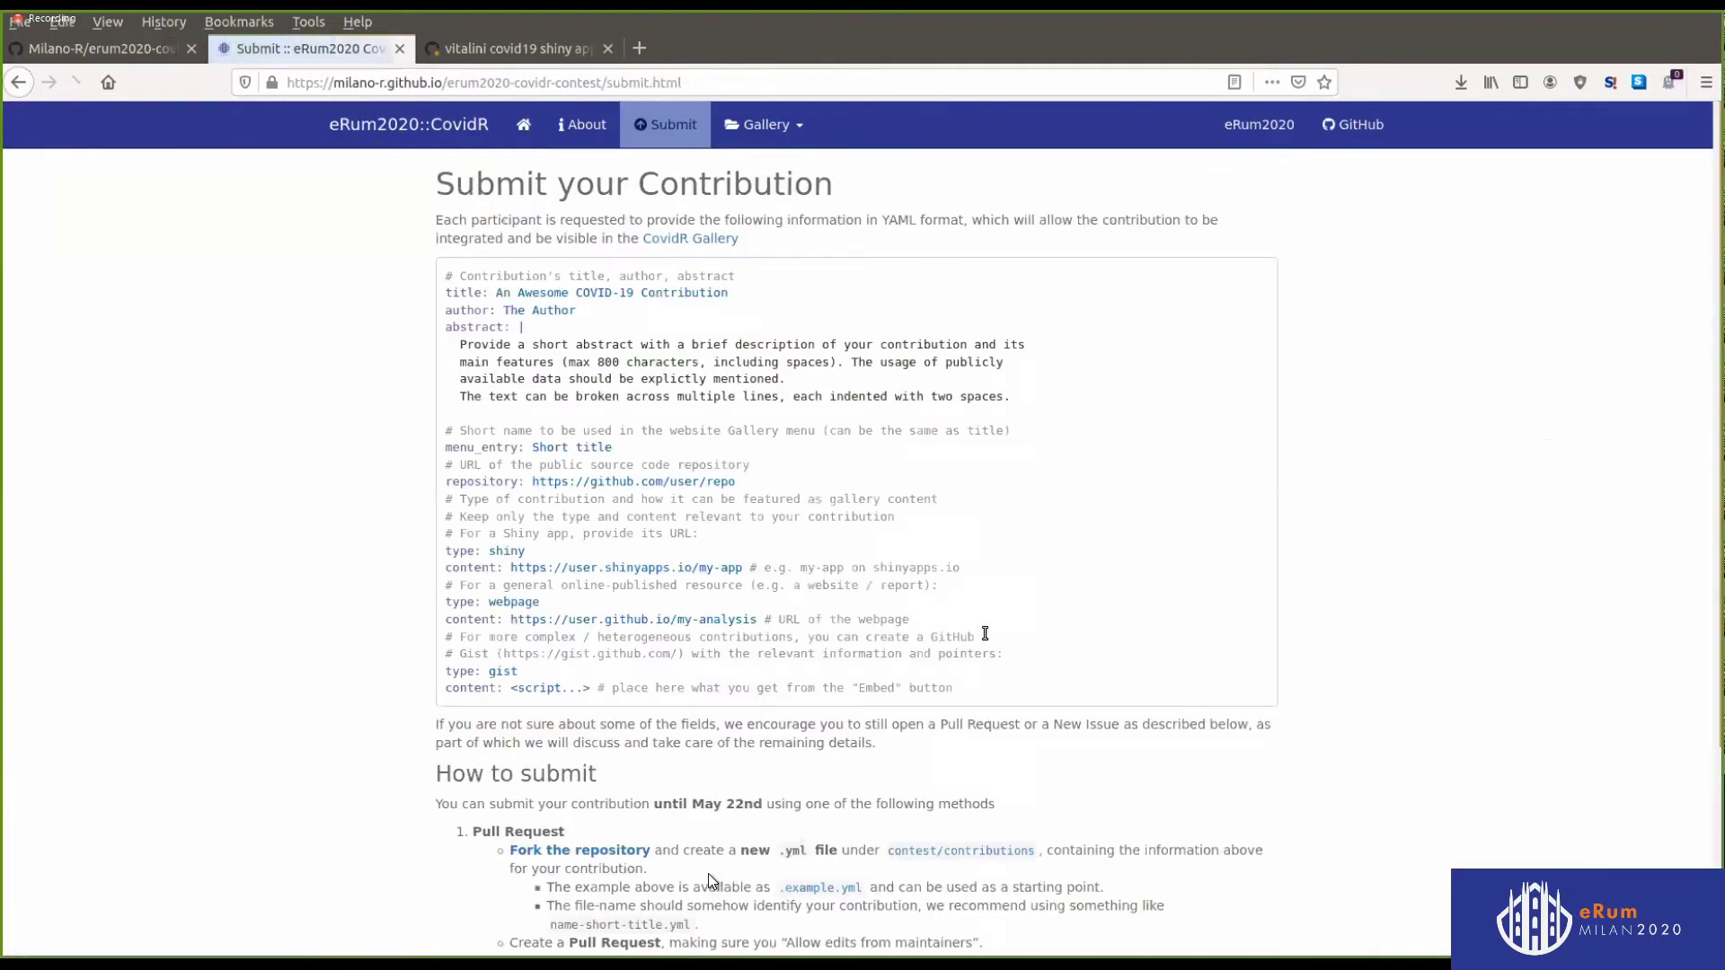
{"action": "scroll", "coordinate": [708, 873], "scroll_direction": "down", "scroll_amount": 4}
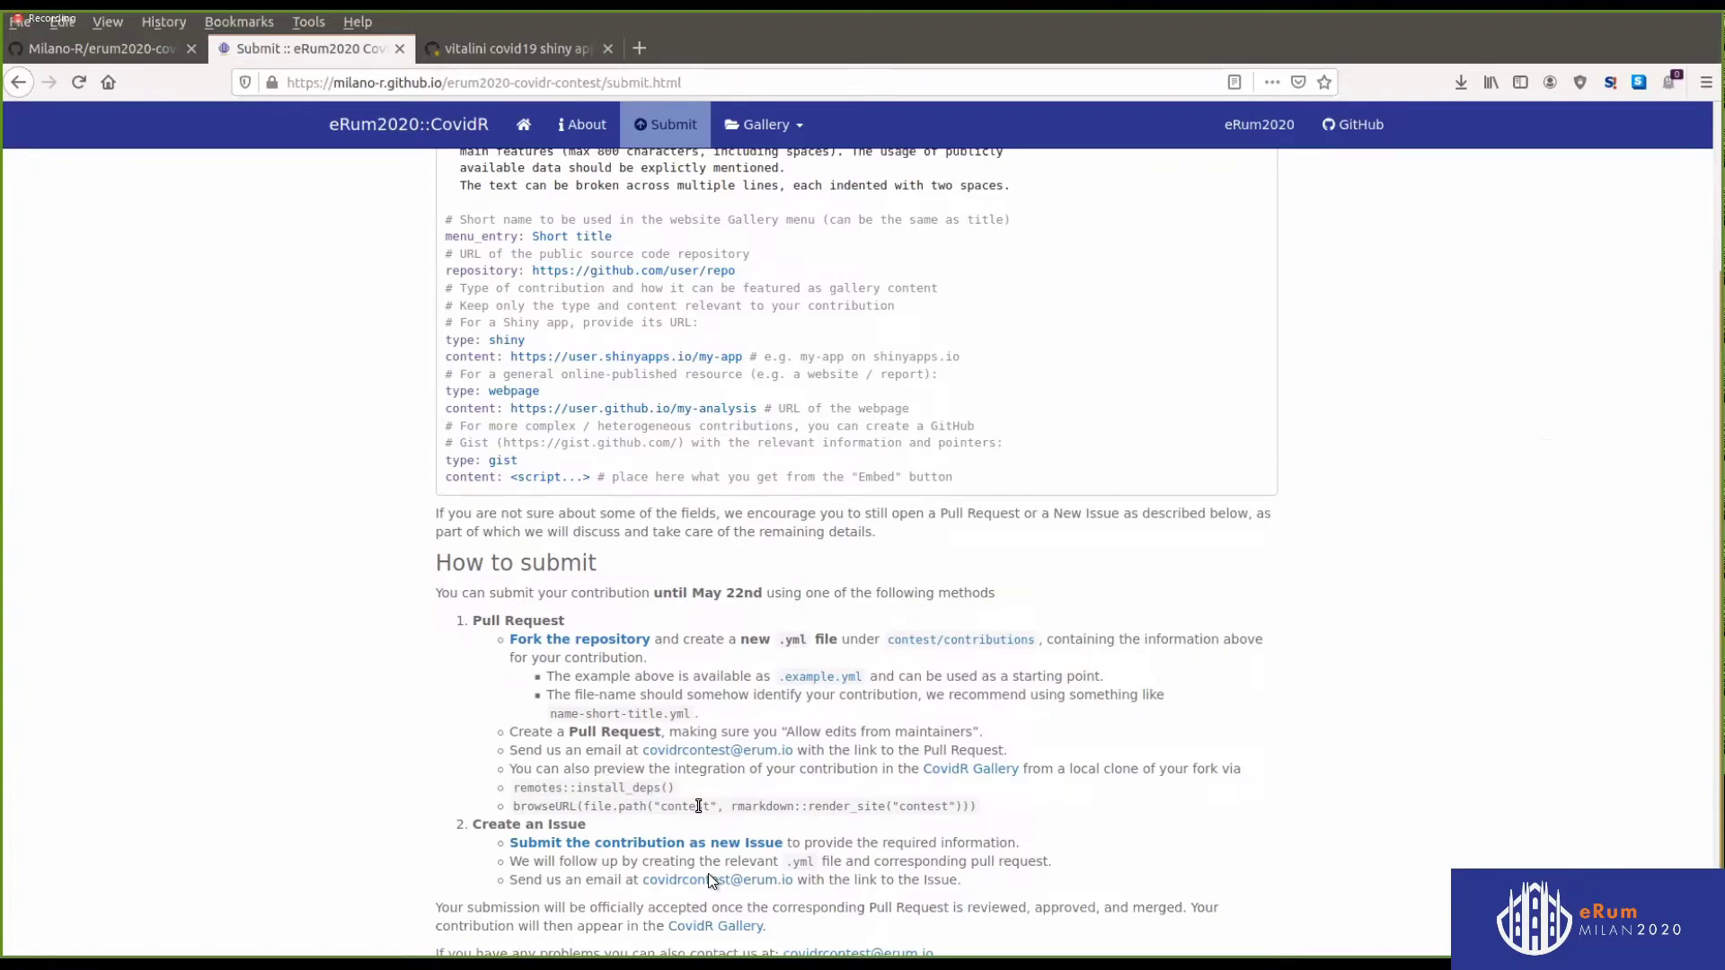
{"action": "scroll", "coordinate": [675, 443], "scroll_direction": "up", "scroll_amount": 2}
{"action": "scroll", "coordinate": [675, 443], "scroll_direction": "up", "scroll_amount": 5}
{"action": "scroll", "coordinate": [710, 539], "scroll_direction": "down", "scroll_amount": 8}
{"action": "middle_click", "coordinate": [598, 791]}
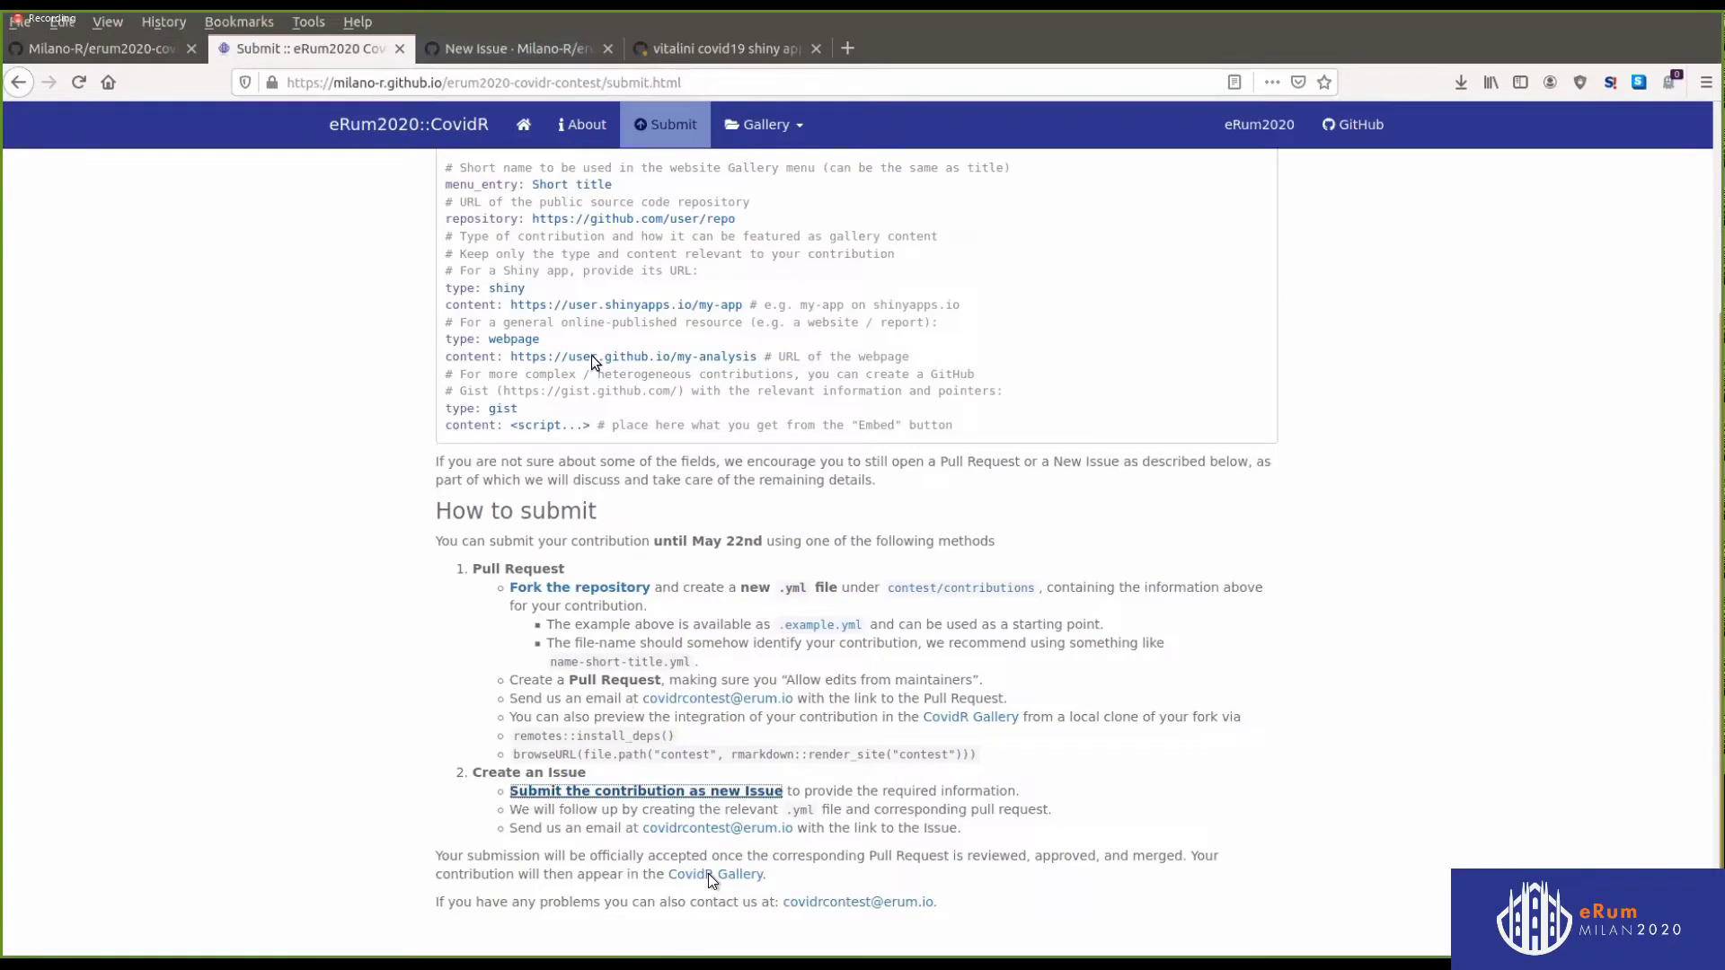
{"action": "left_click", "coordinate": [489, 52]}
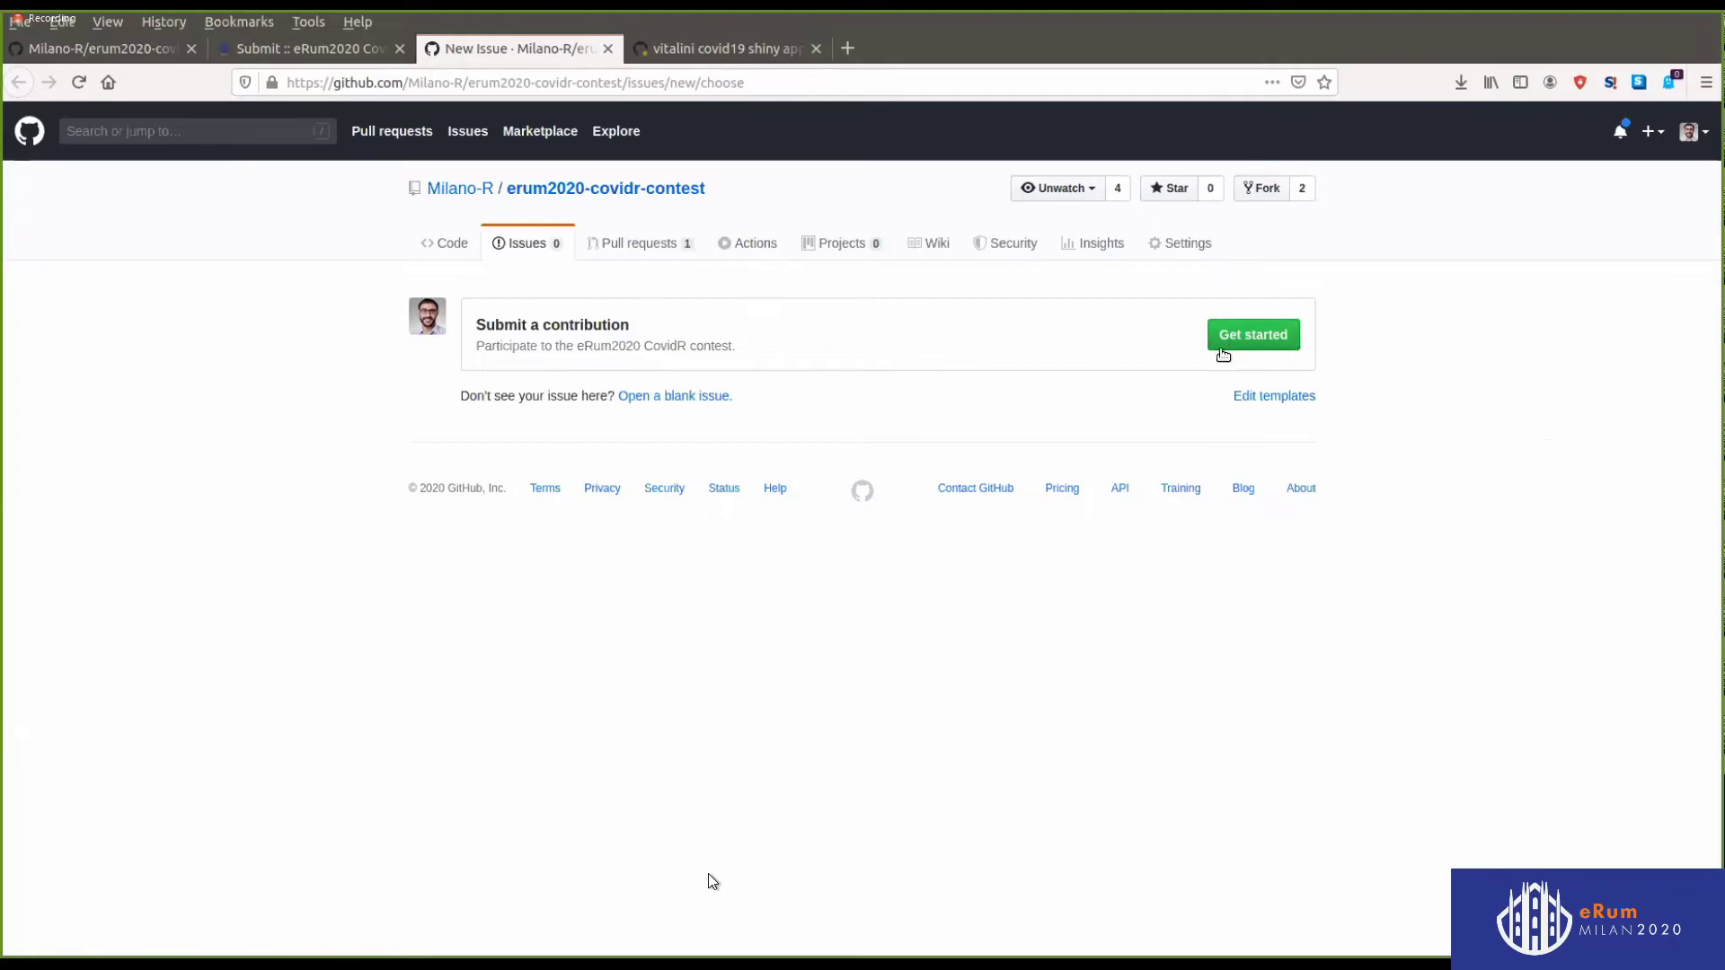
Start an issue from the Submit a contribution template and preview its YAML submission content
{"action": "left_click", "coordinate": [1250, 334]}
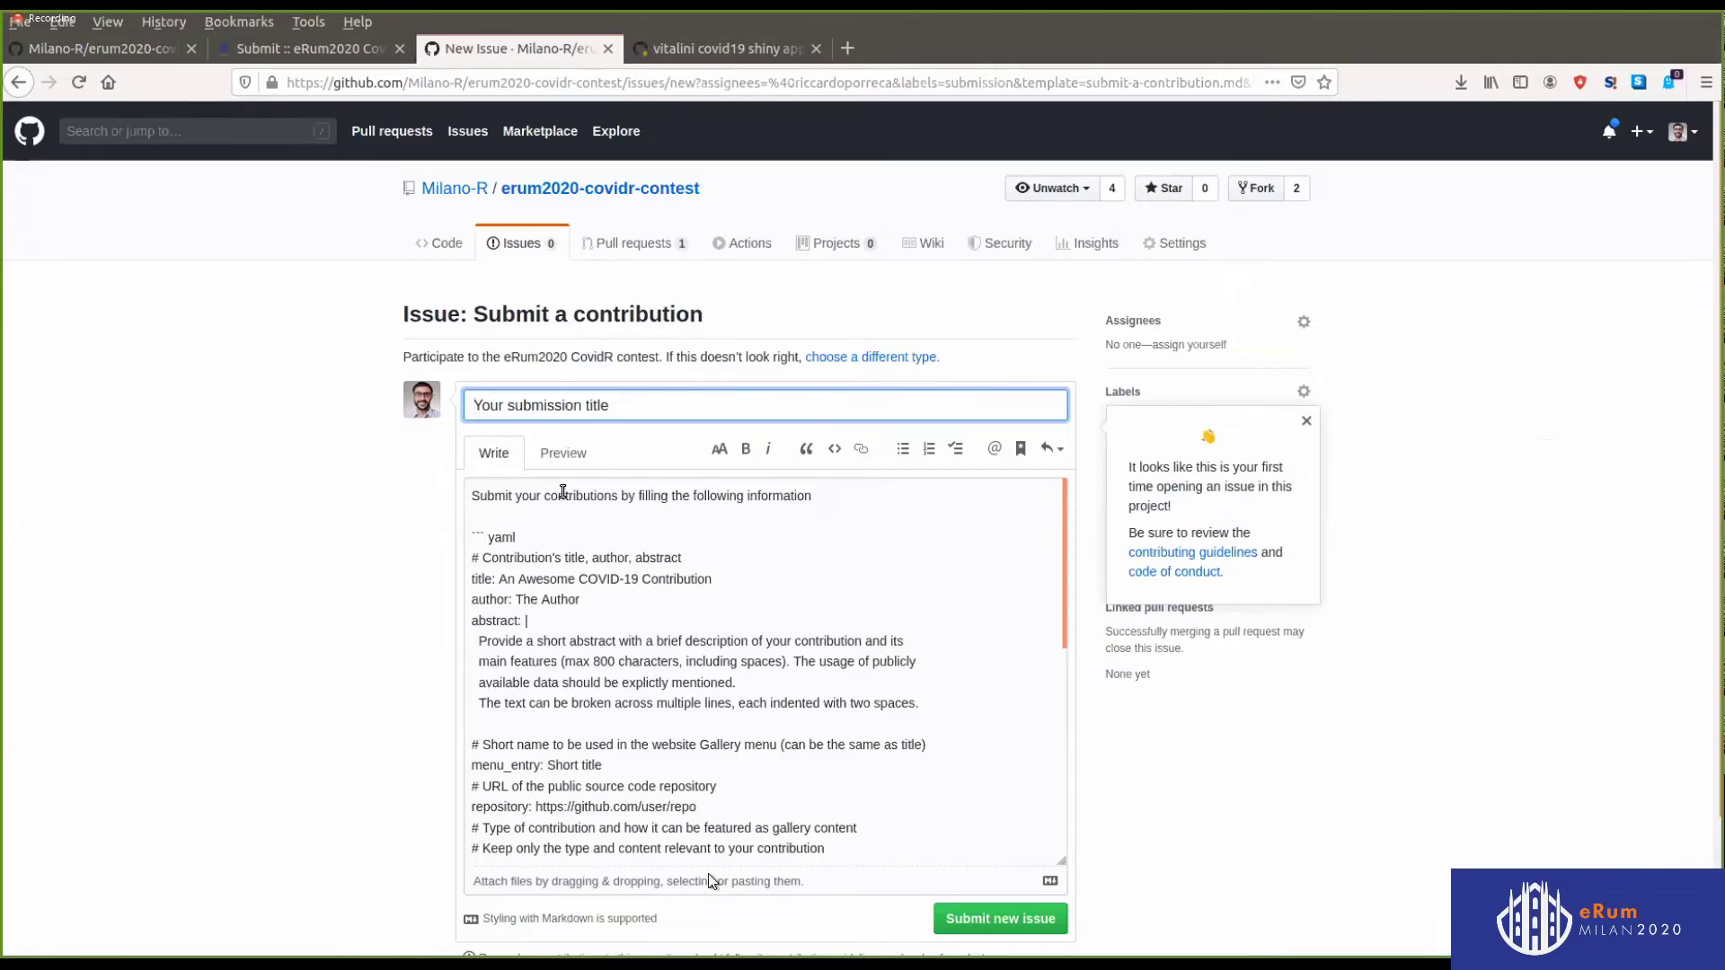
{"action": "left_click", "coordinate": [559, 462]}
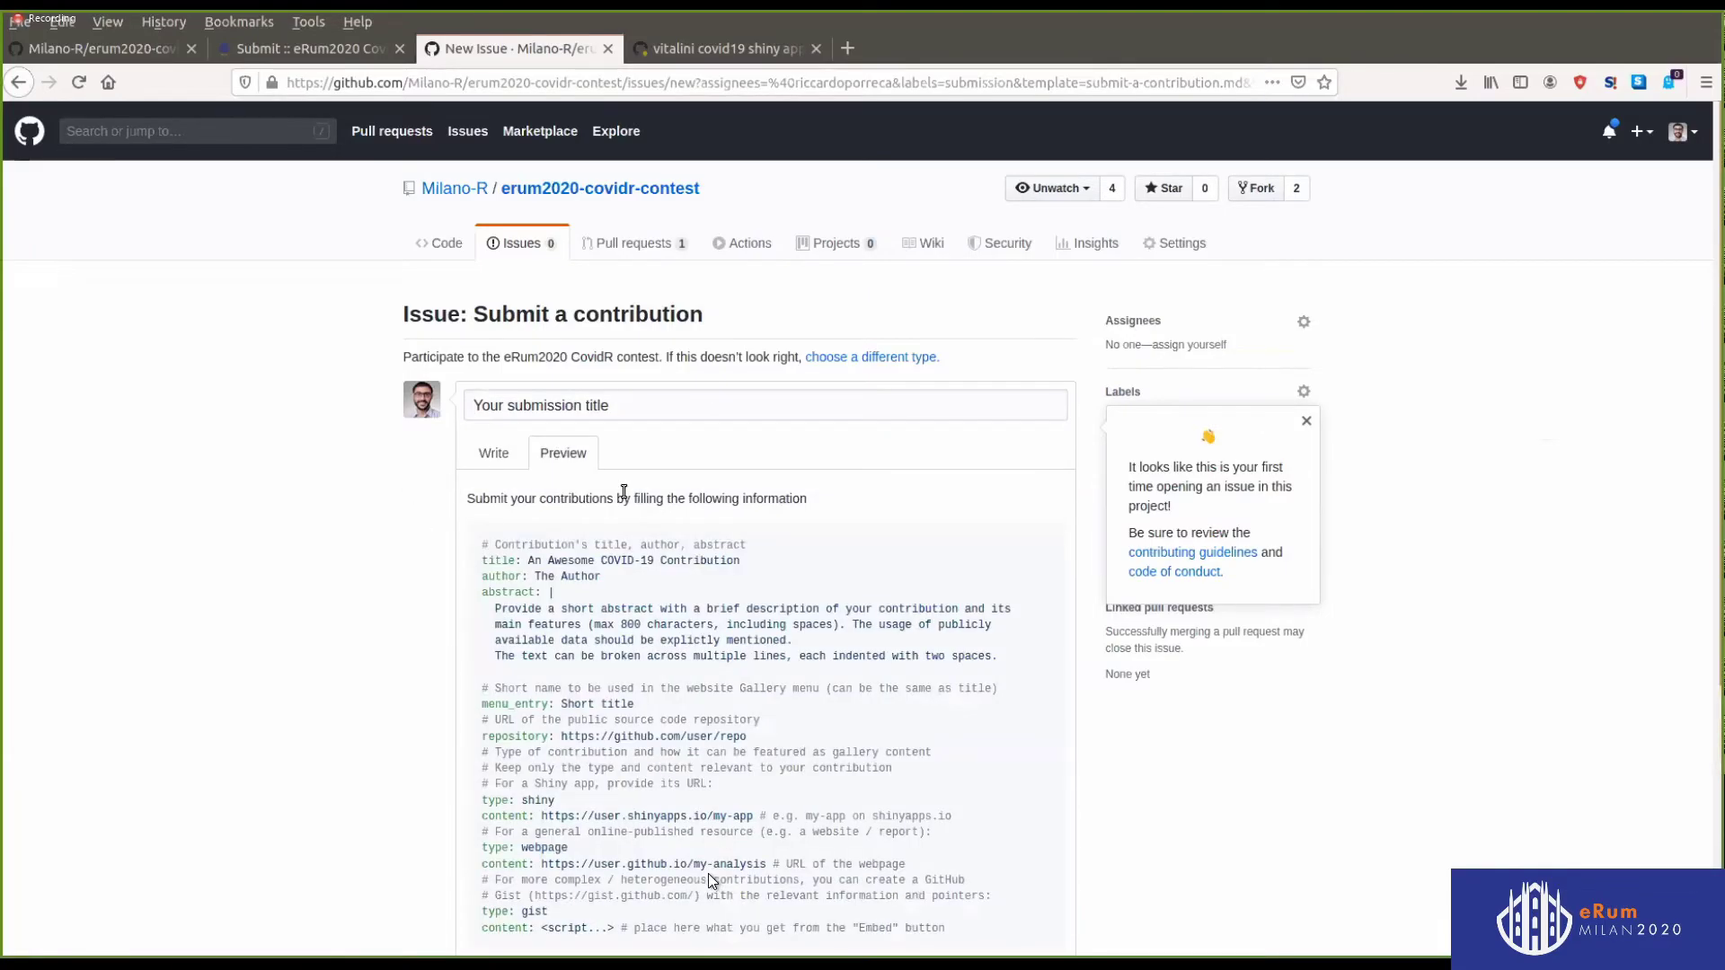
{"action": "scroll", "coordinate": [800, 673], "scroll_direction": "down", "scroll_amount": 3}
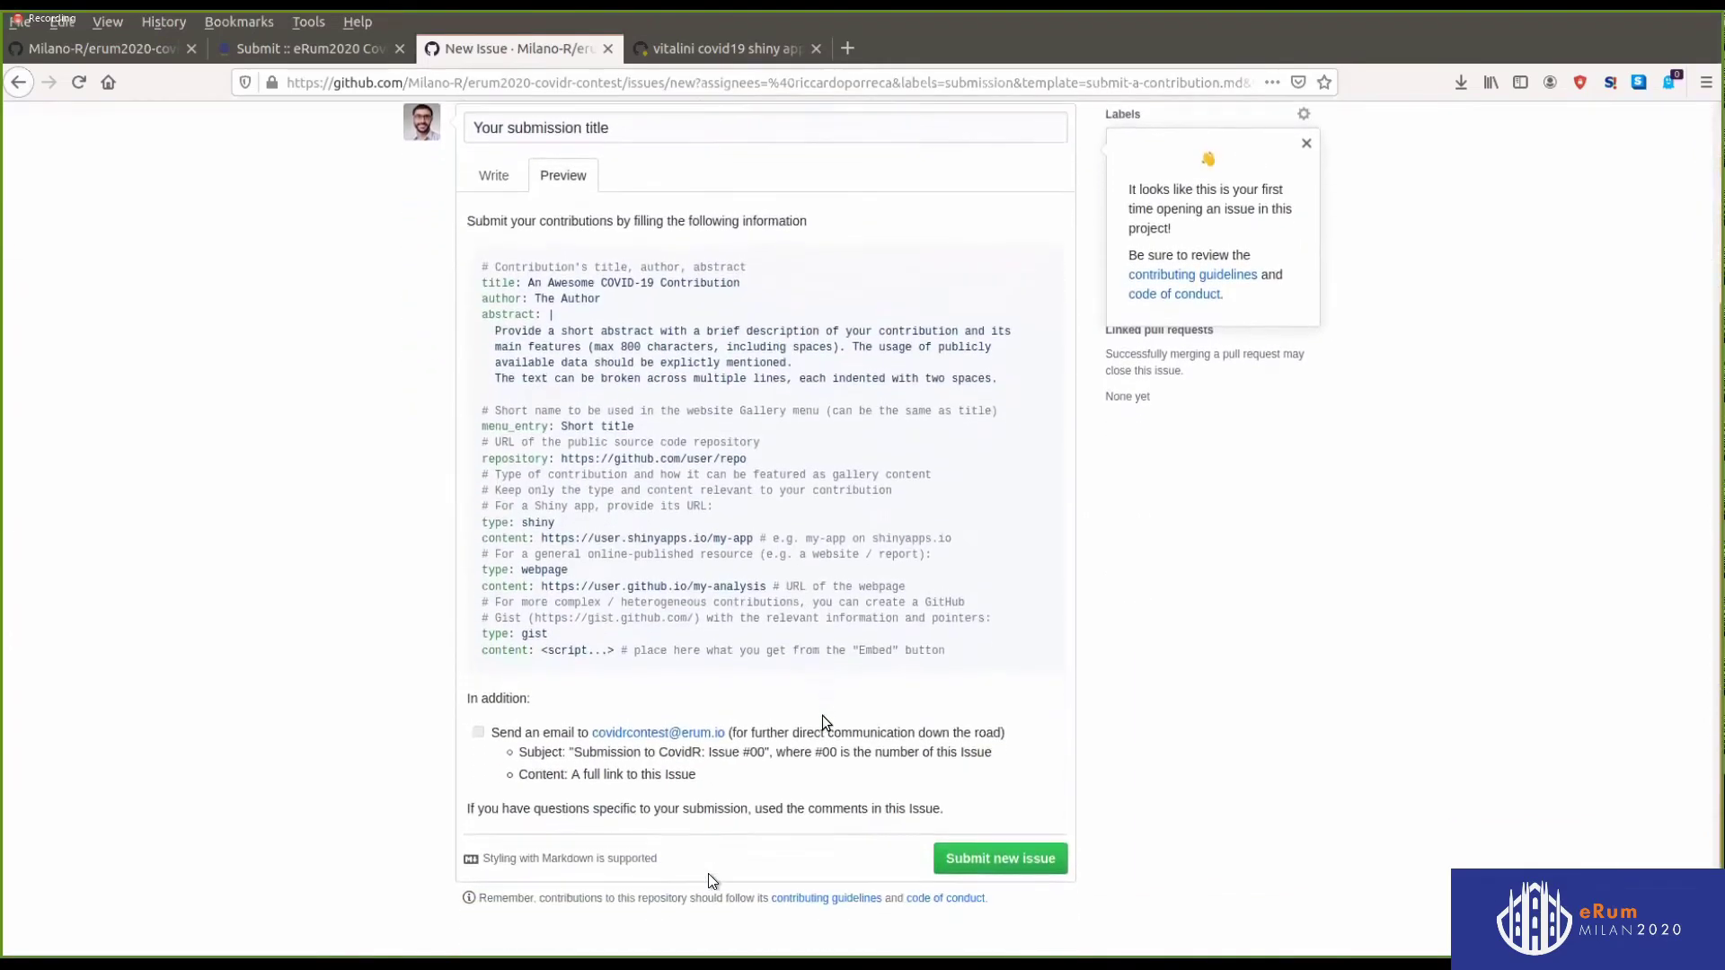
{"action": "scroll", "coordinate": [863, 710], "scroll_direction": "down", "scroll_amount": 1}
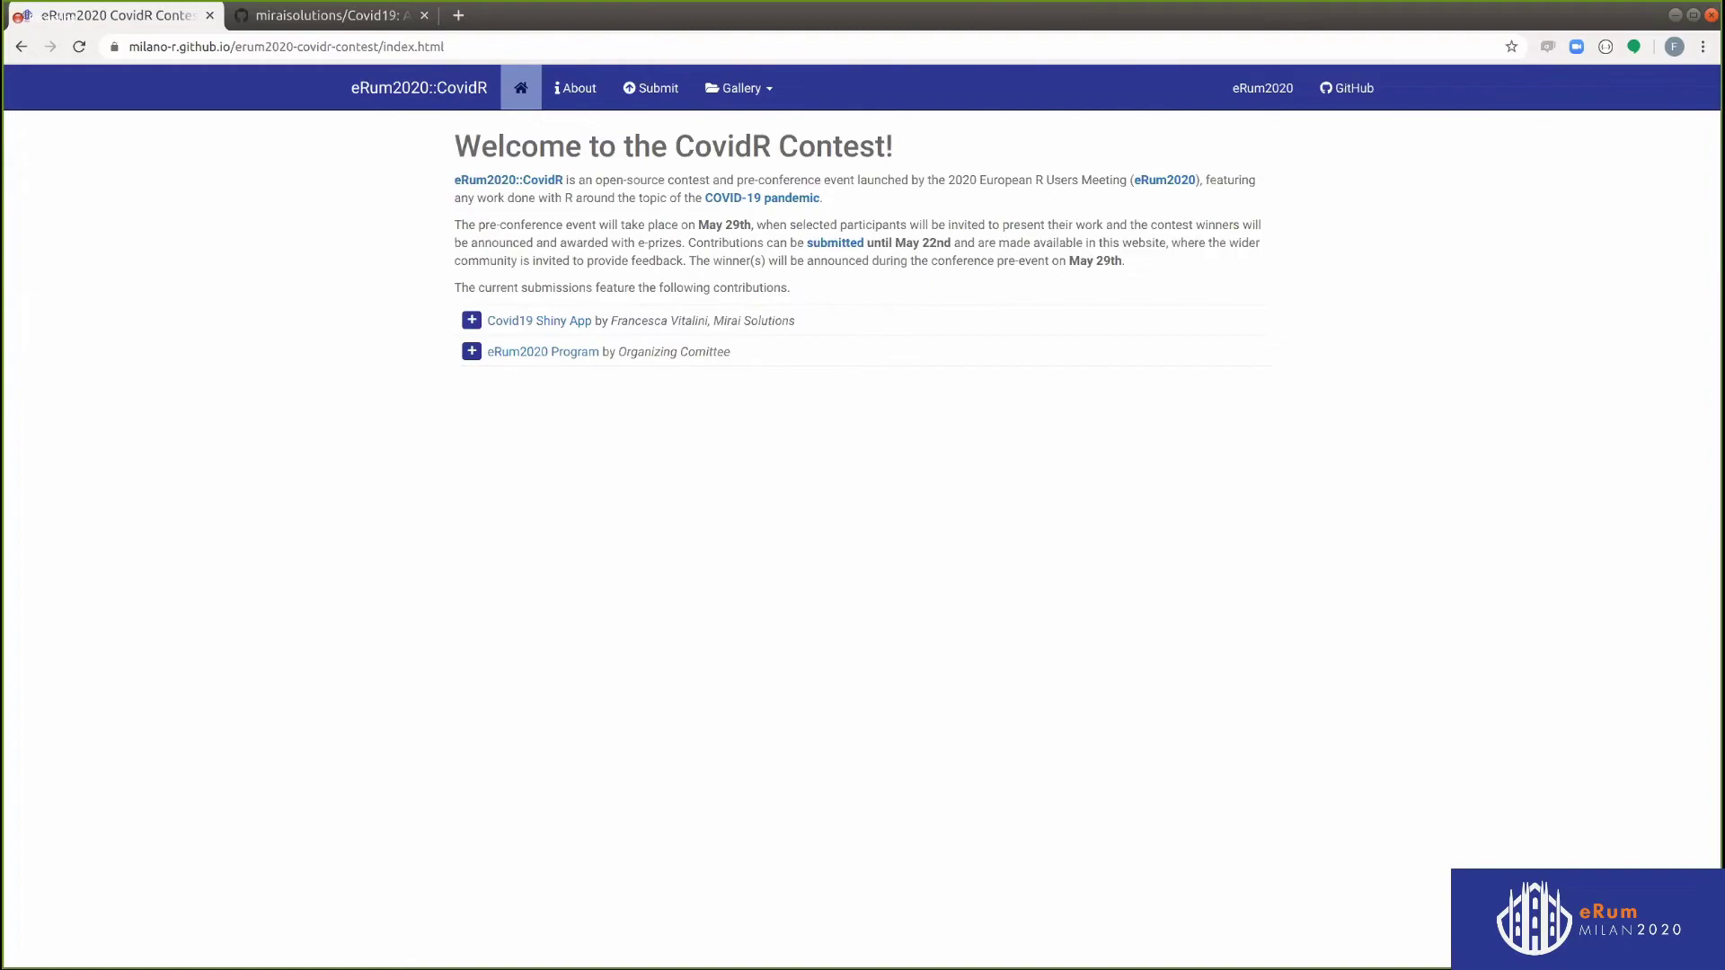
Open the Covid19 Shiny App gallery page, view its abstract, and vote with a thumbs-up
{"action": "left_click", "coordinate": [472, 322]}
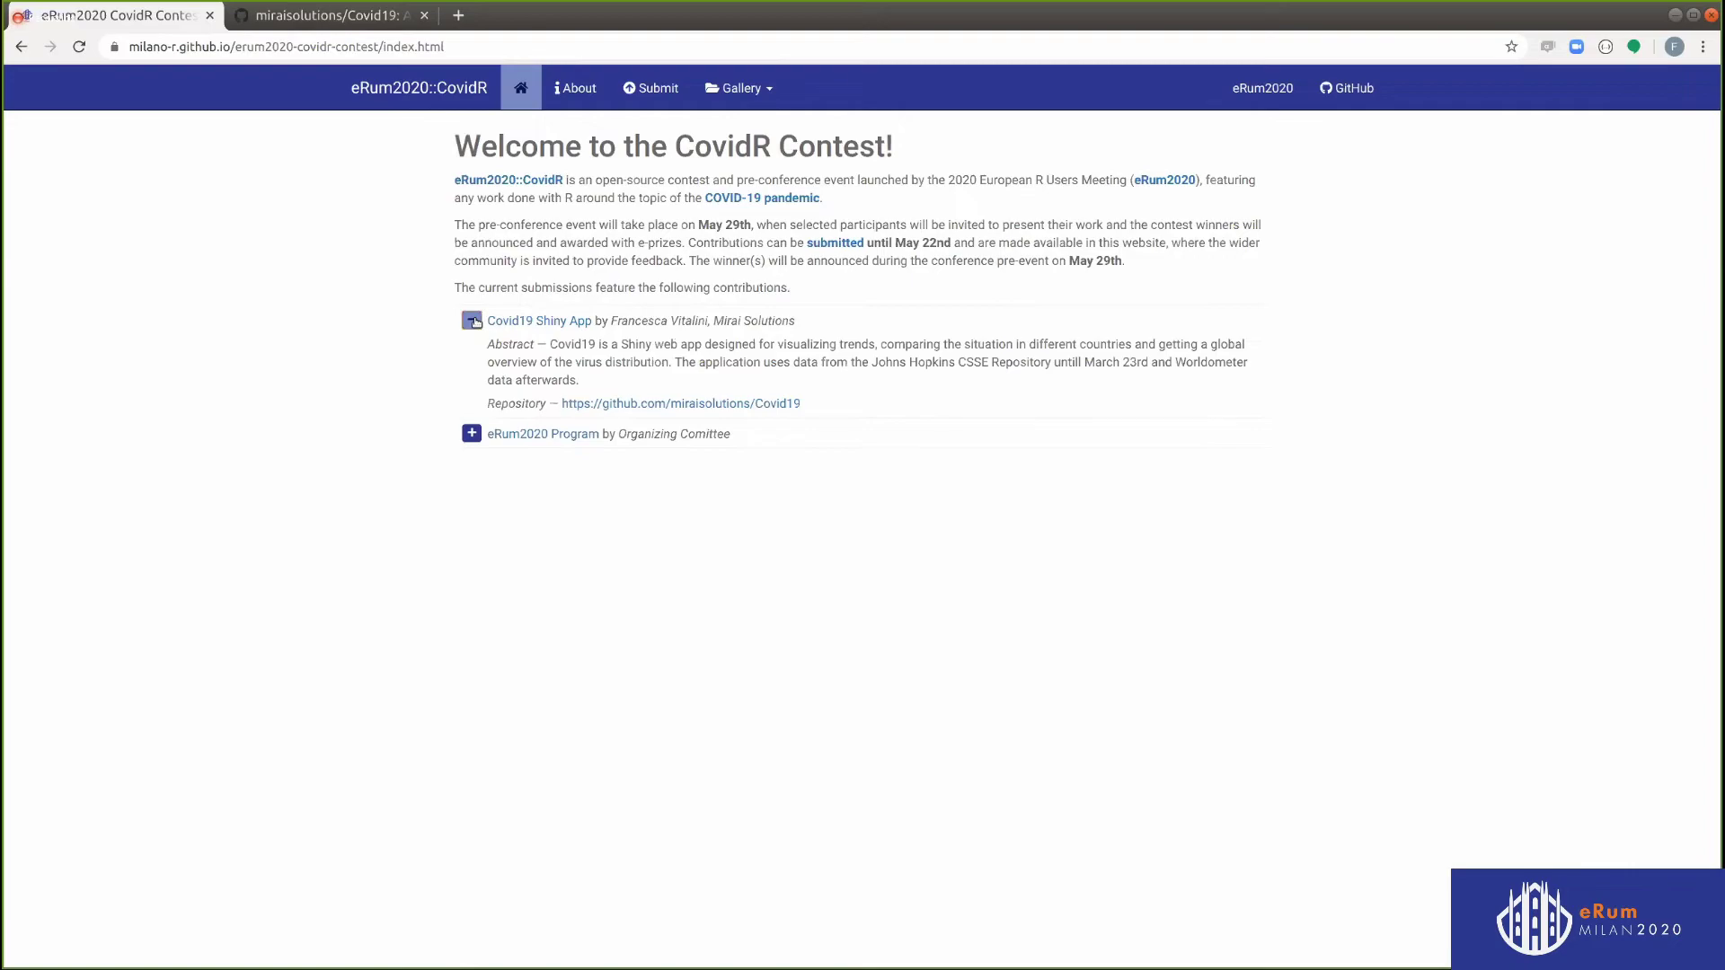
{"action": "left_click", "coordinate": [562, 323]}
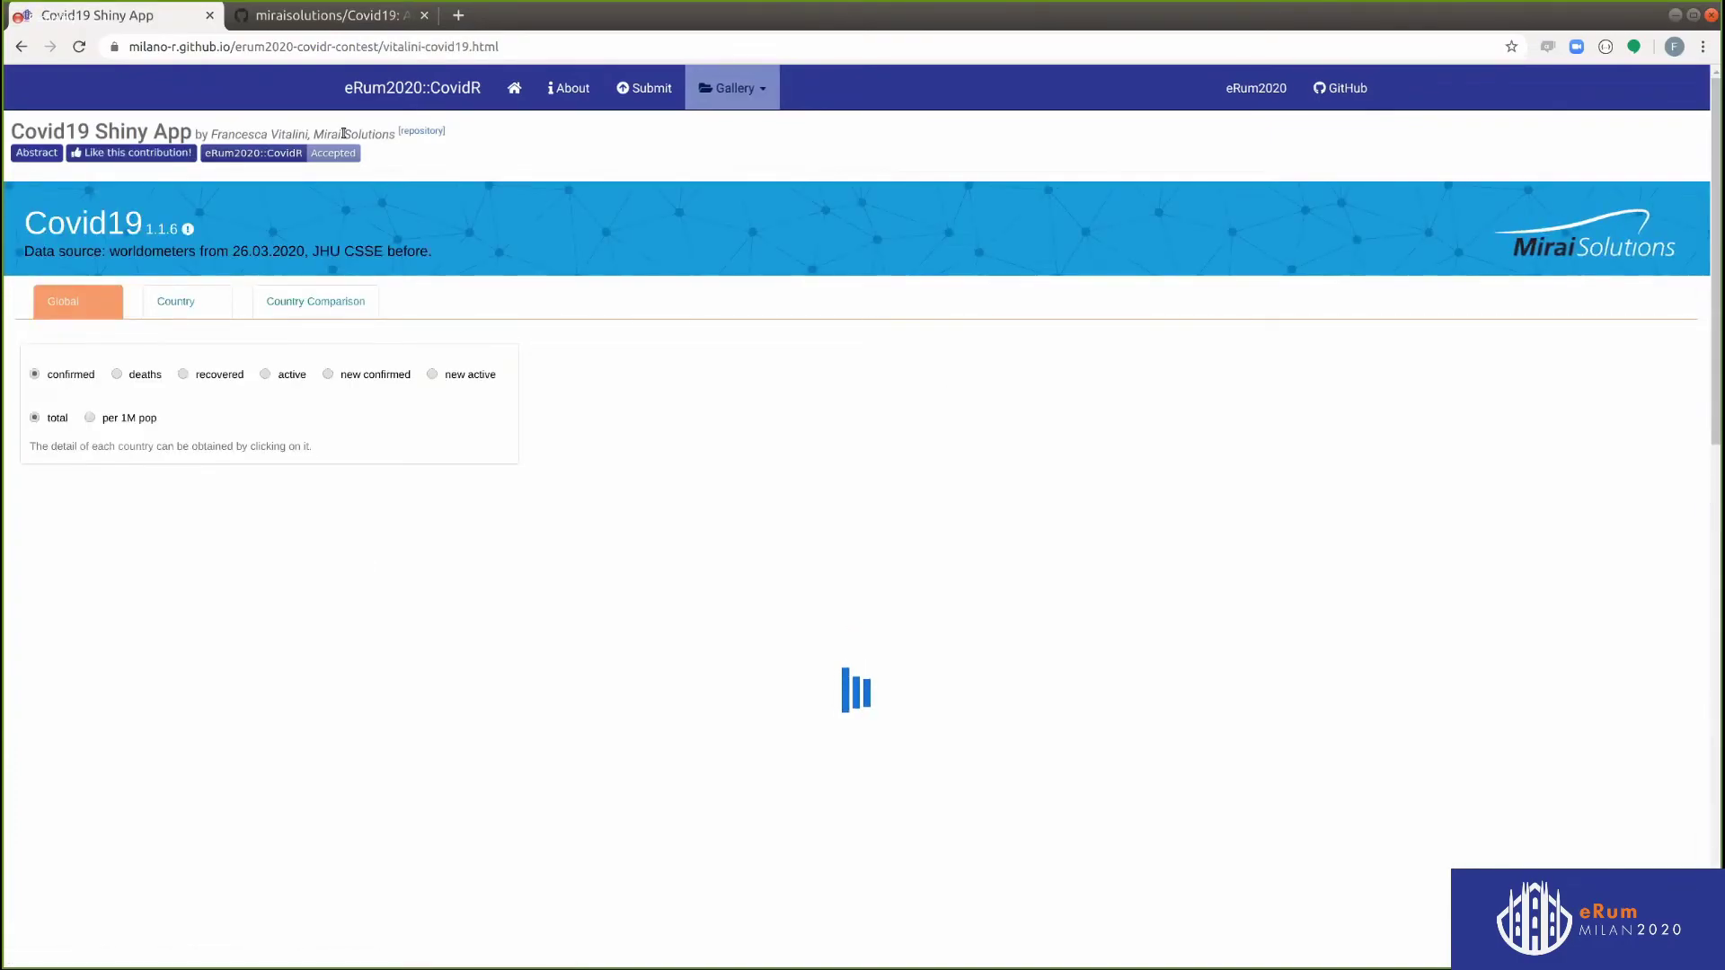
{"action": "left_click", "coordinate": [29, 151]}
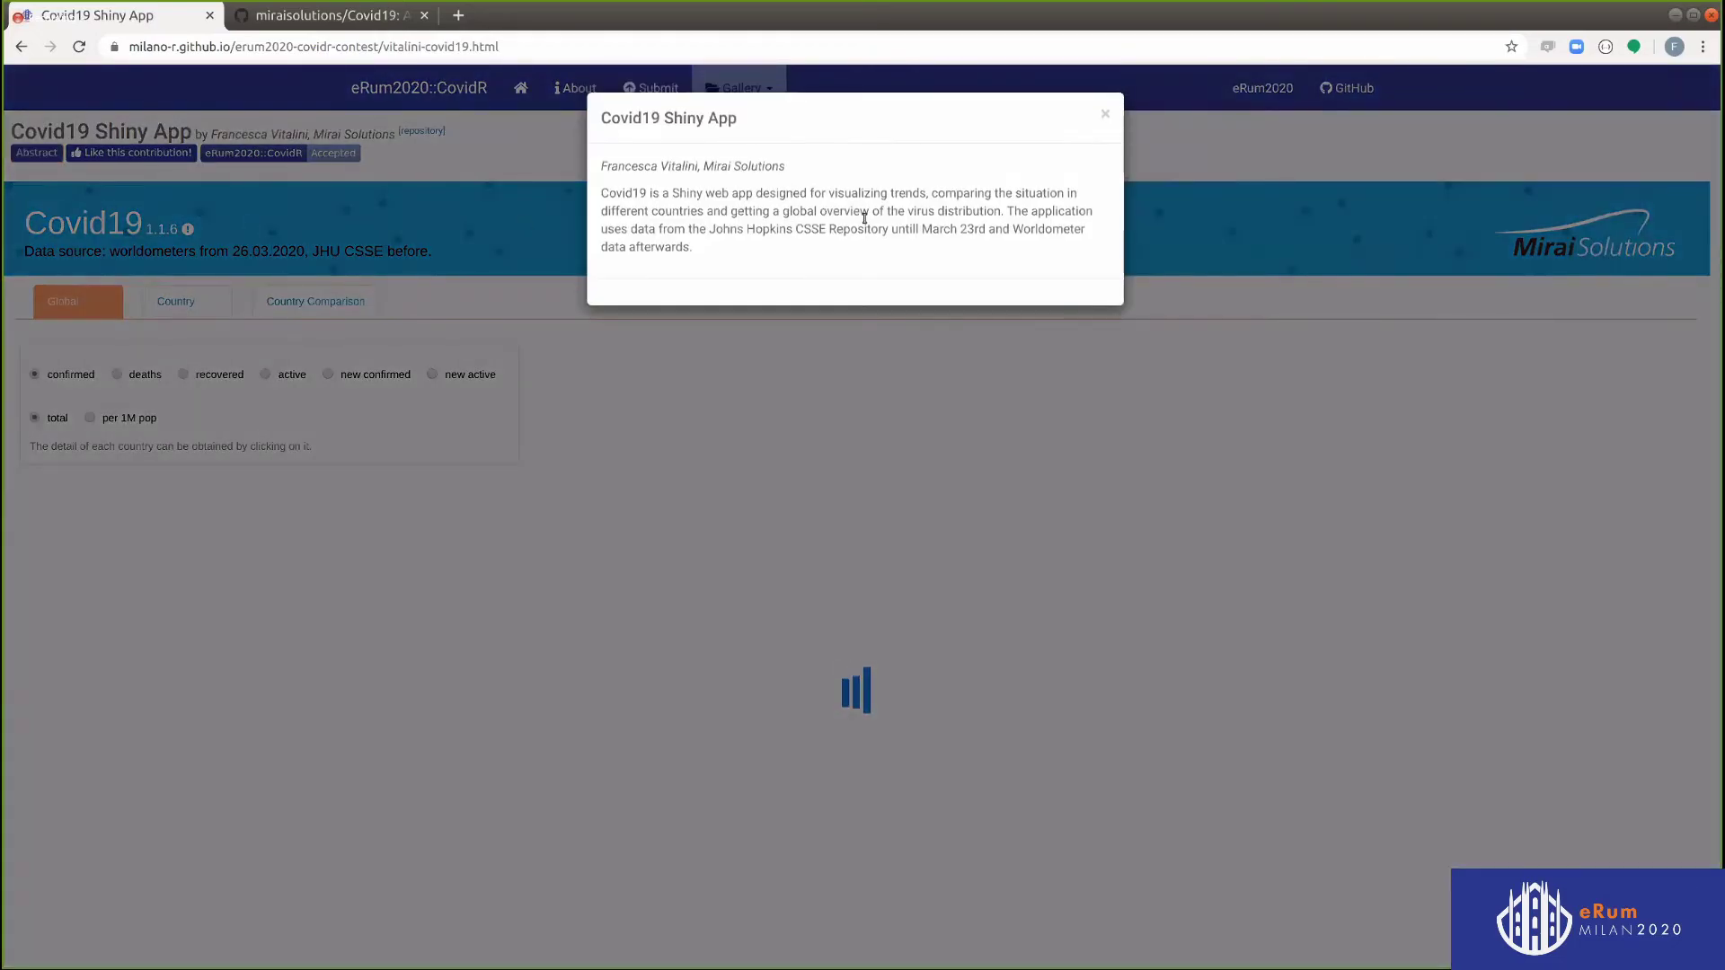
{"action": "left_click", "coordinate": [1194, 144]}
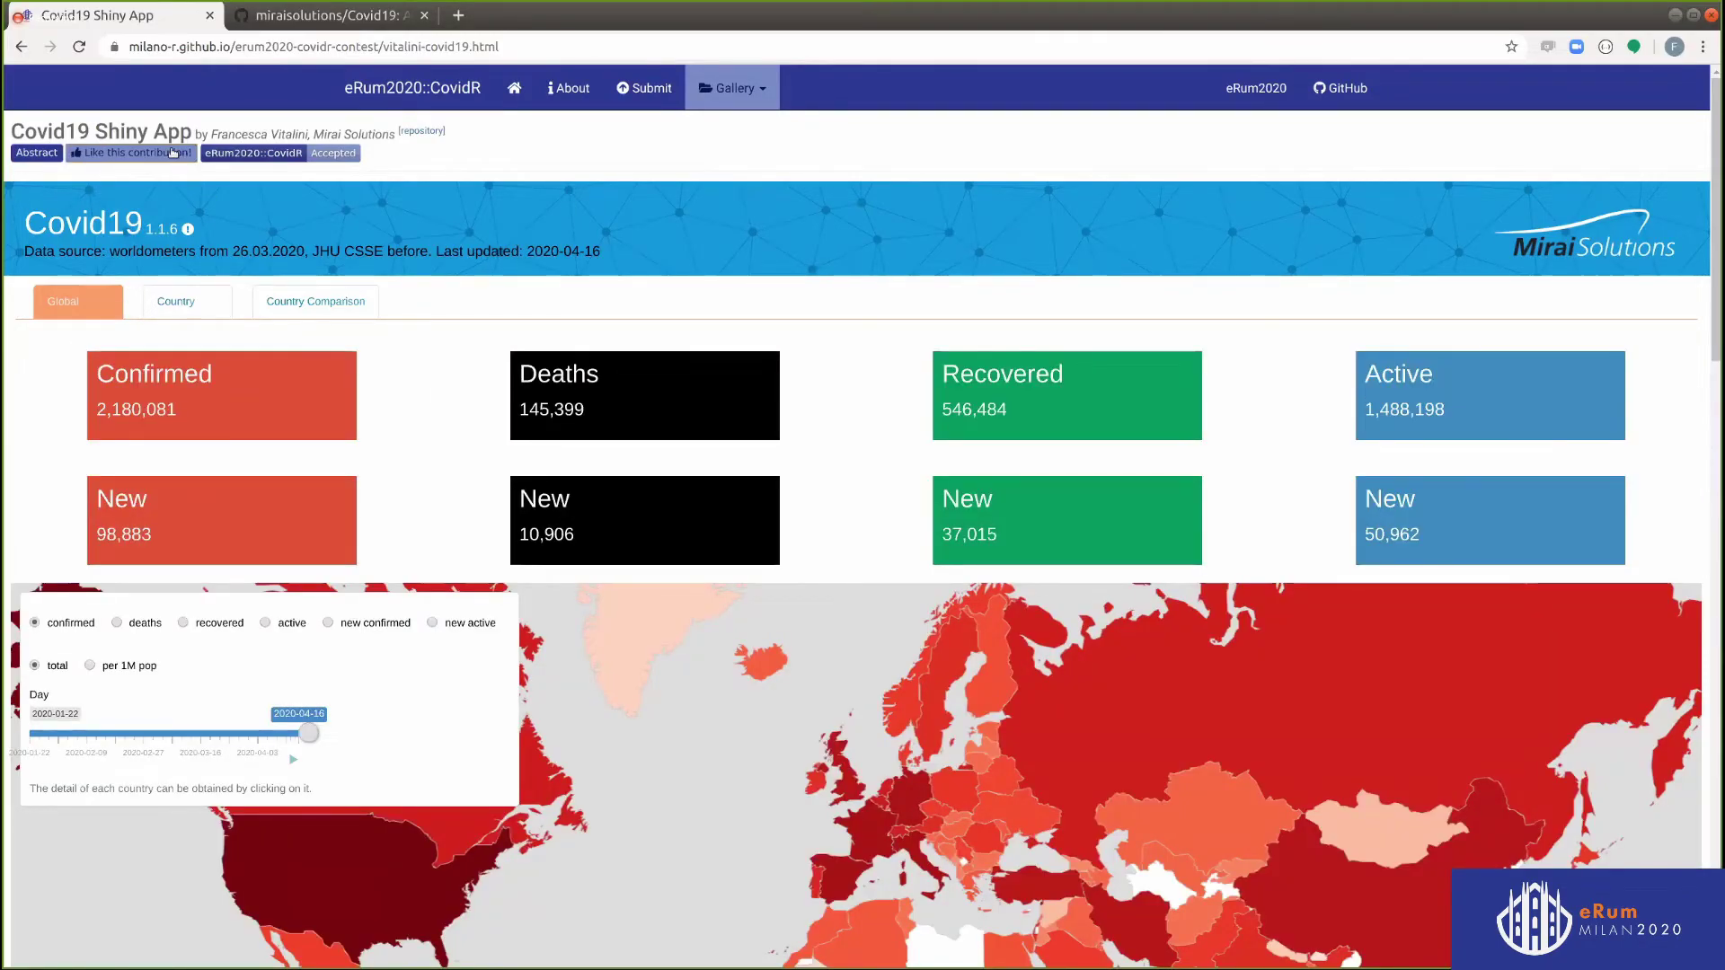
{"action": "left_click", "coordinate": [165, 153]}
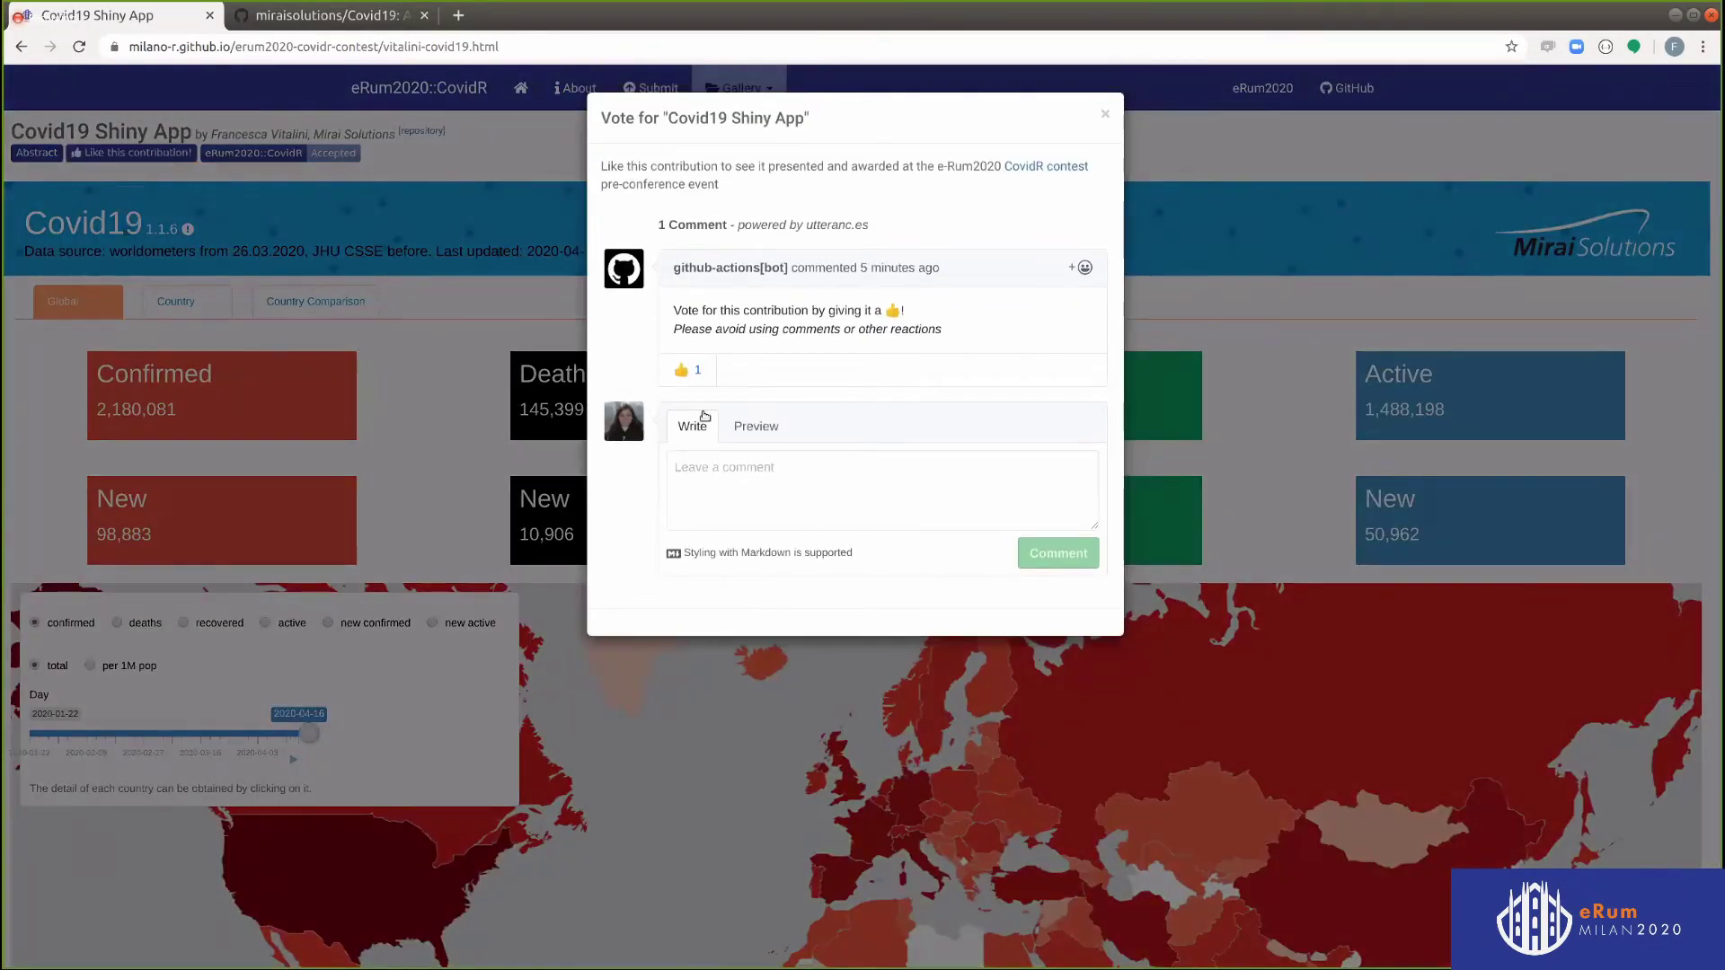
{"action": "left_click", "coordinate": [683, 370]}
Close the vote panel, then copy the eRum2020::CovidR badge's Markdown snippet and close the popup
{"action": "left_click", "coordinate": [1205, 138]}
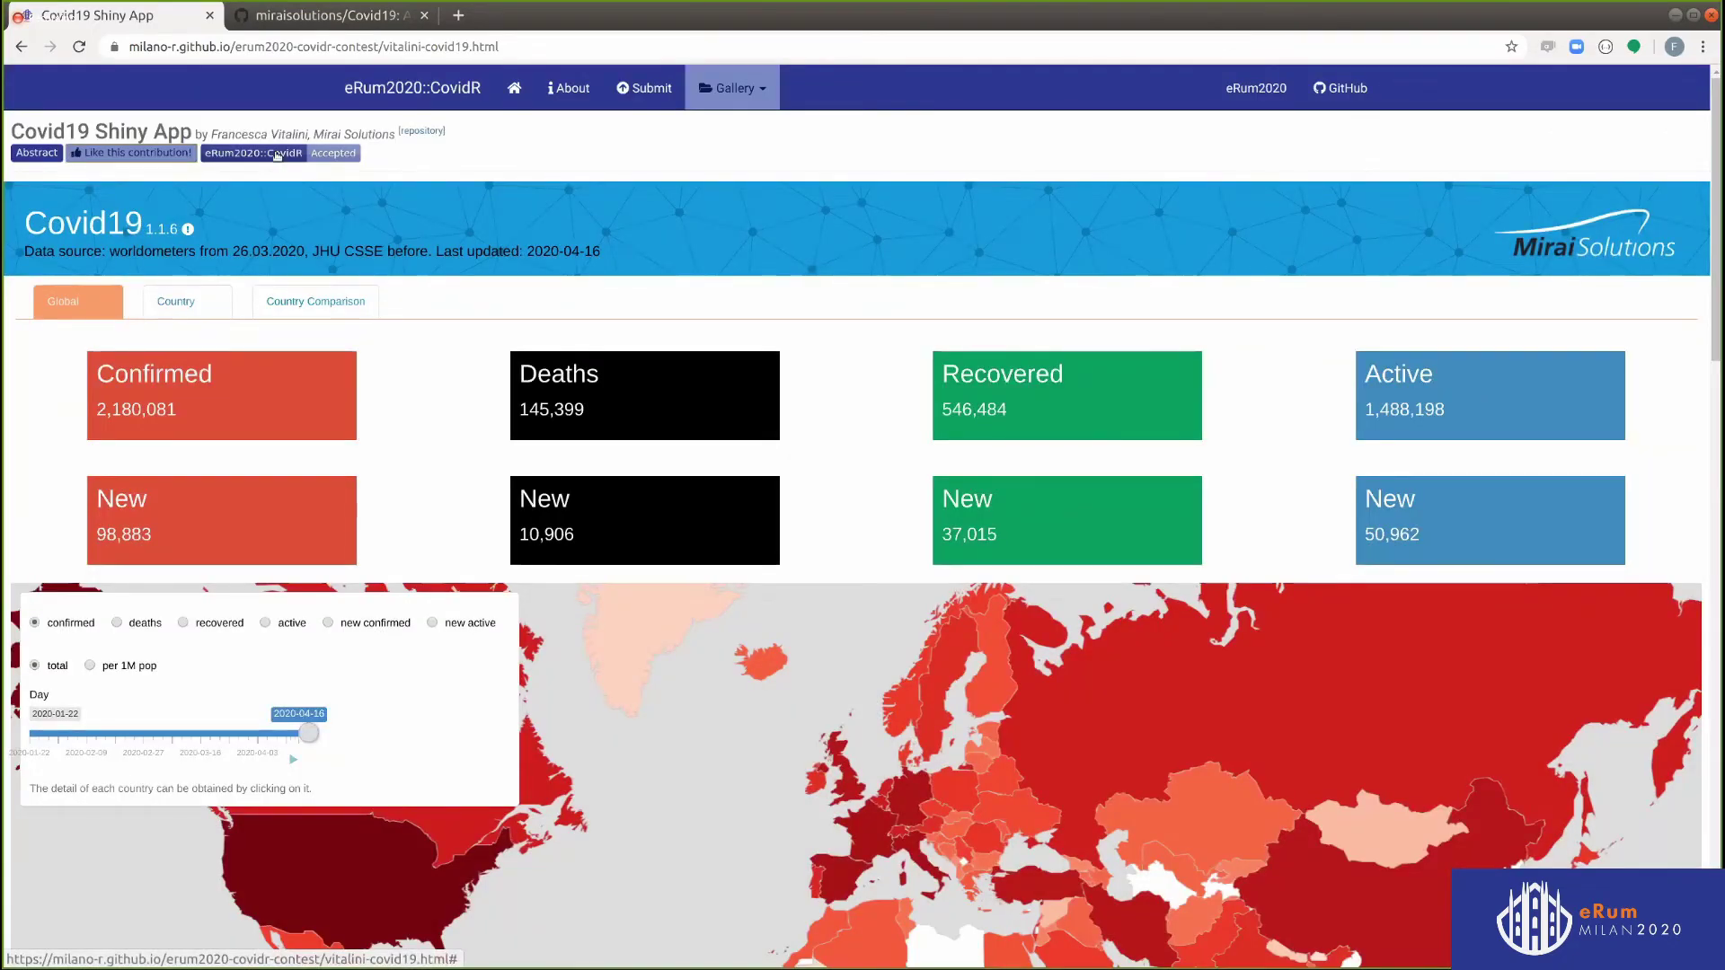
{"action": "left_click", "coordinate": [278, 156]}
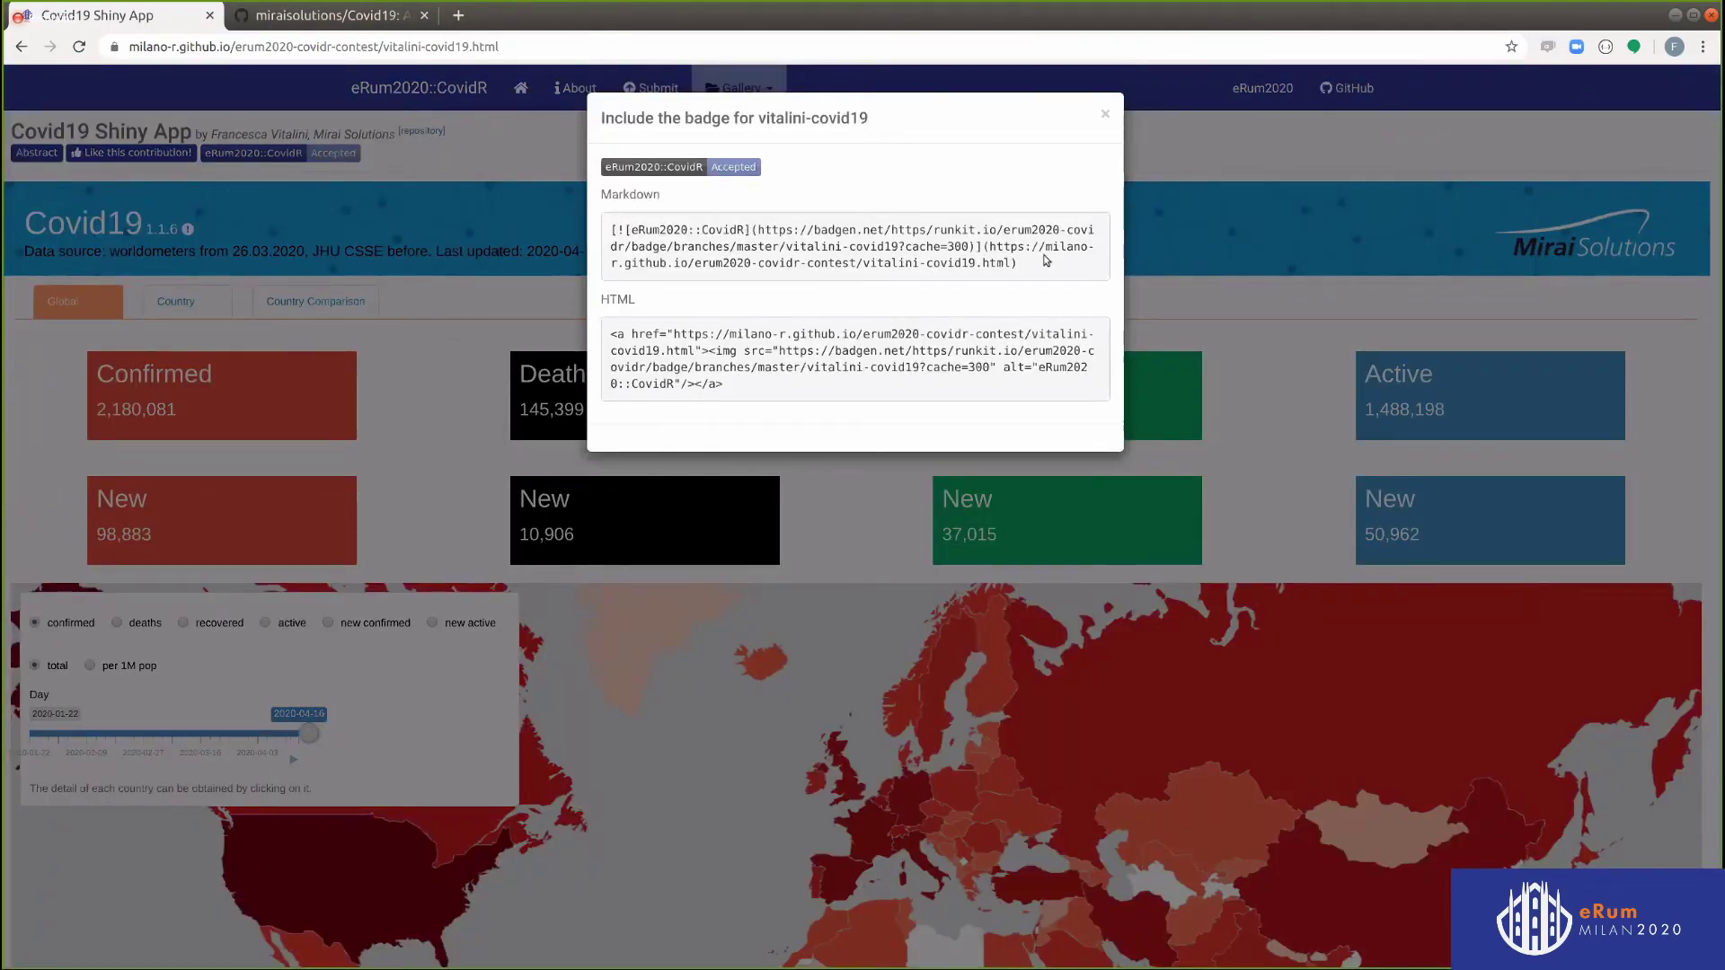
{"action": "left_click_drag", "start_coordinate": [1014, 265], "coordinate": [602, 232]}
{"action": "key", "text": "ctrl+c"}
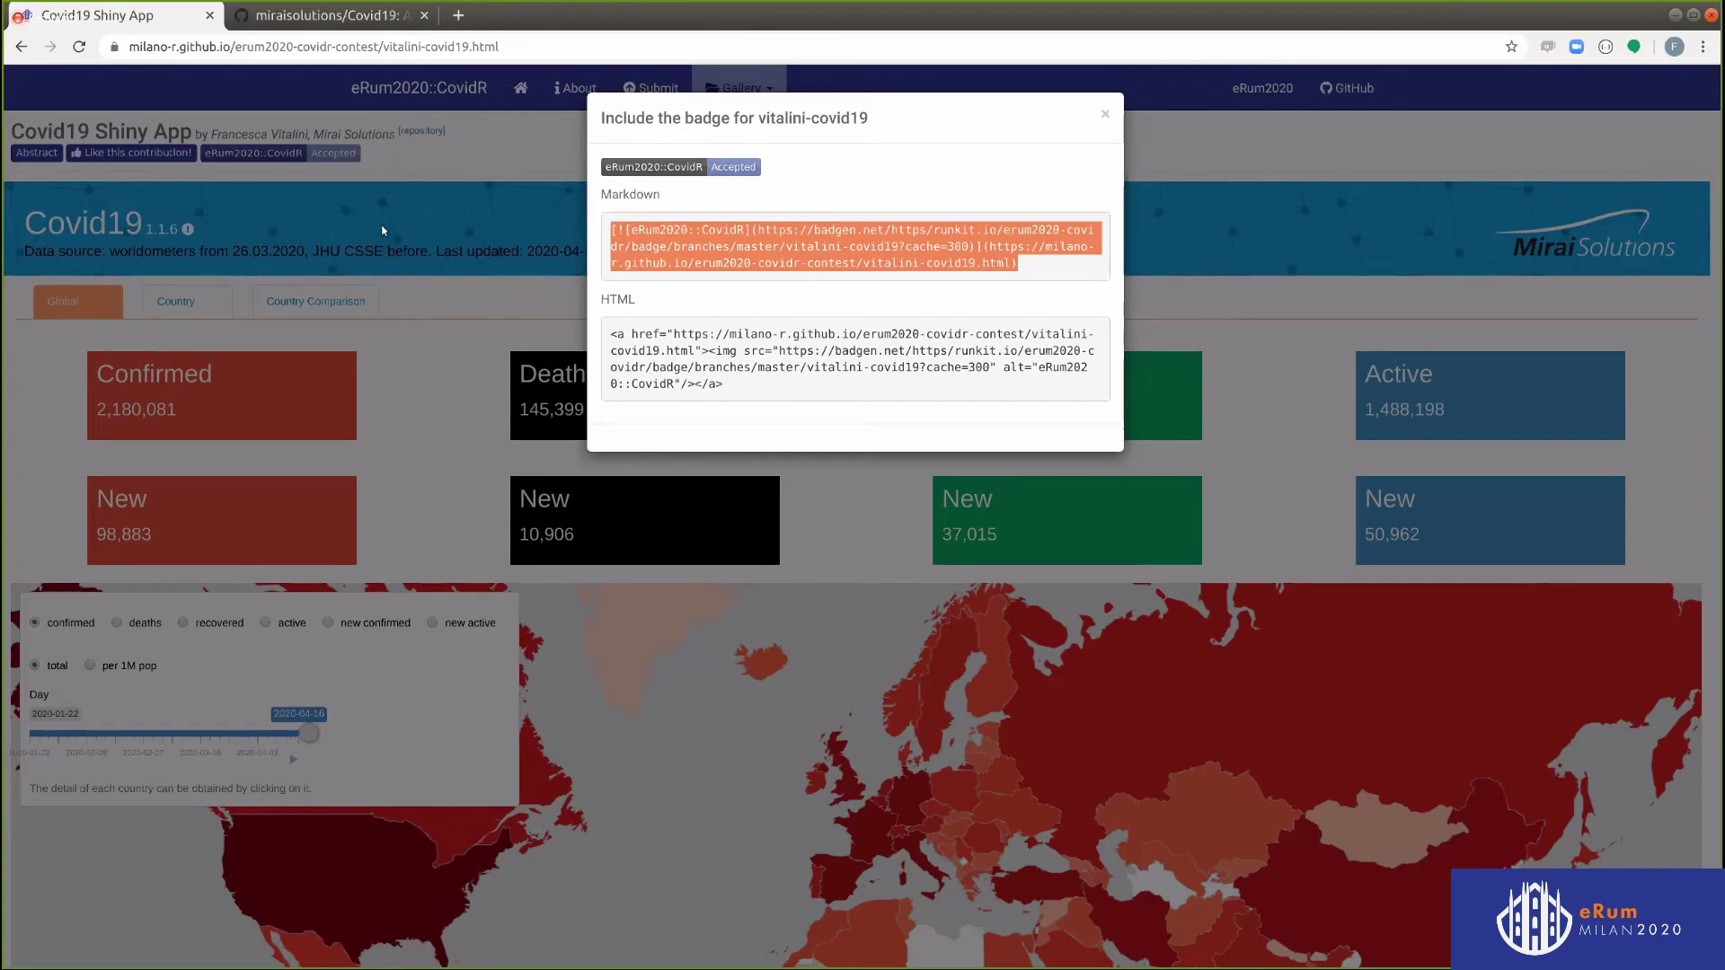
{"action": "left_click", "coordinate": [1175, 149]}
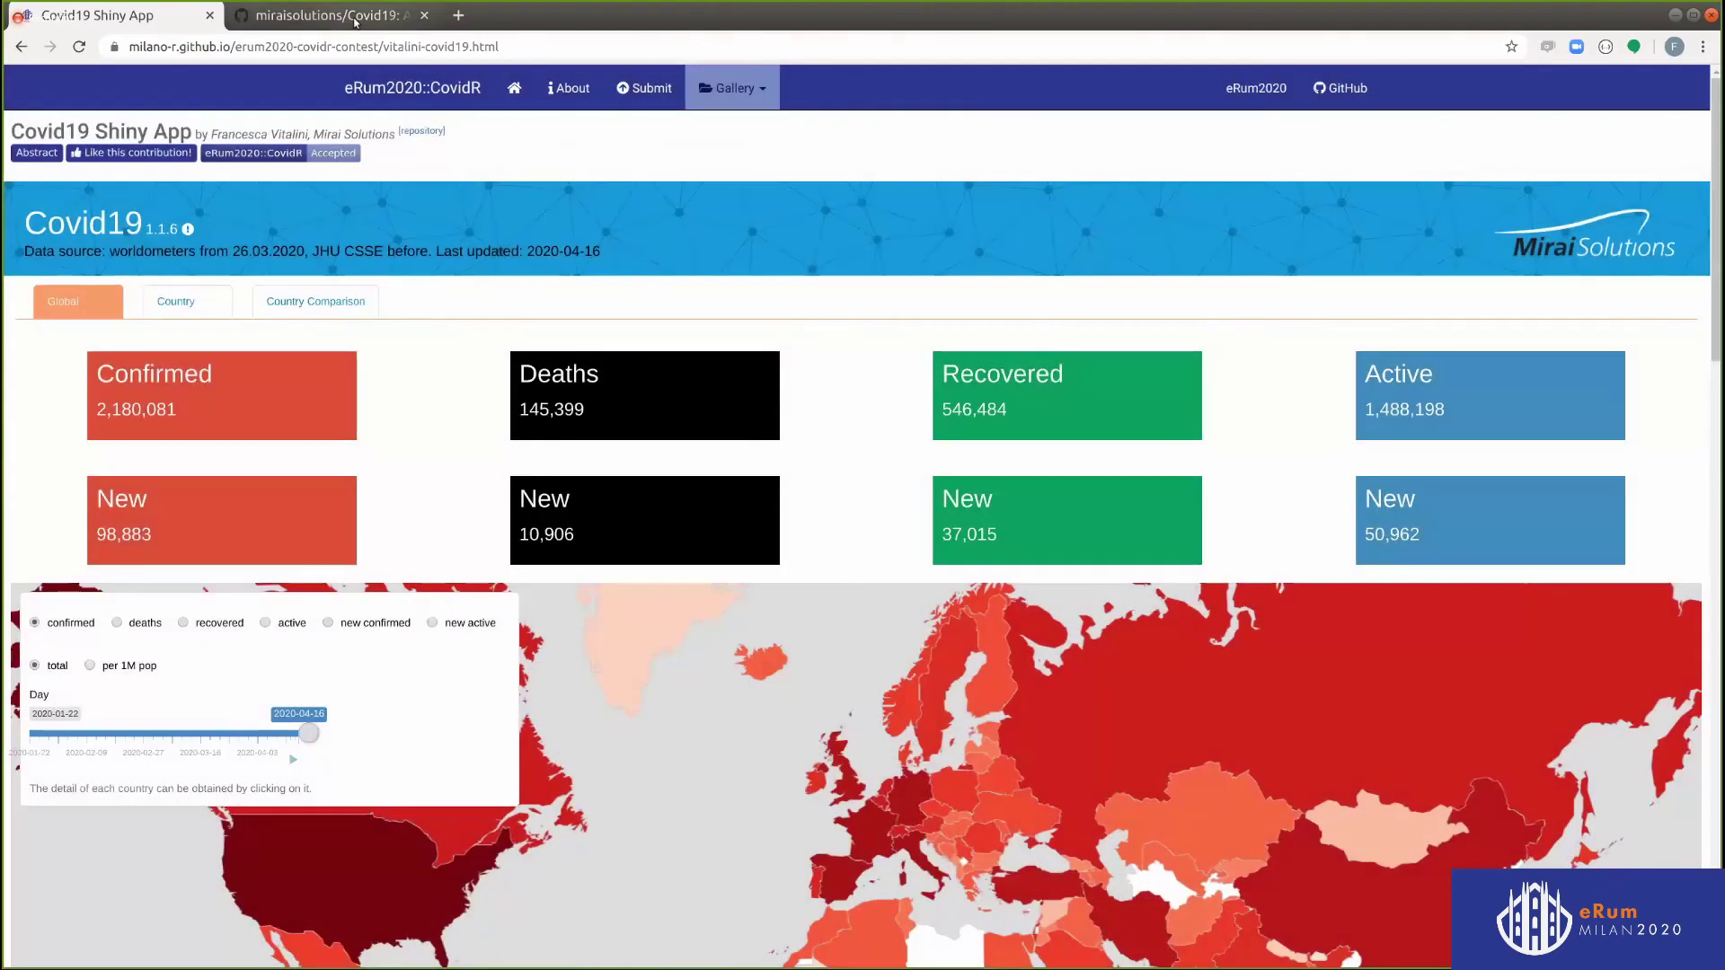
In the Covid19 repository's README, paste the eRum2020::CovidR badge line after the build badge
{"action": "left_click", "coordinate": [352, 22]}
{"action": "scroll", "coordinate": [1444, 535], "scroll_direction": "down", "scroll_amount": 6}
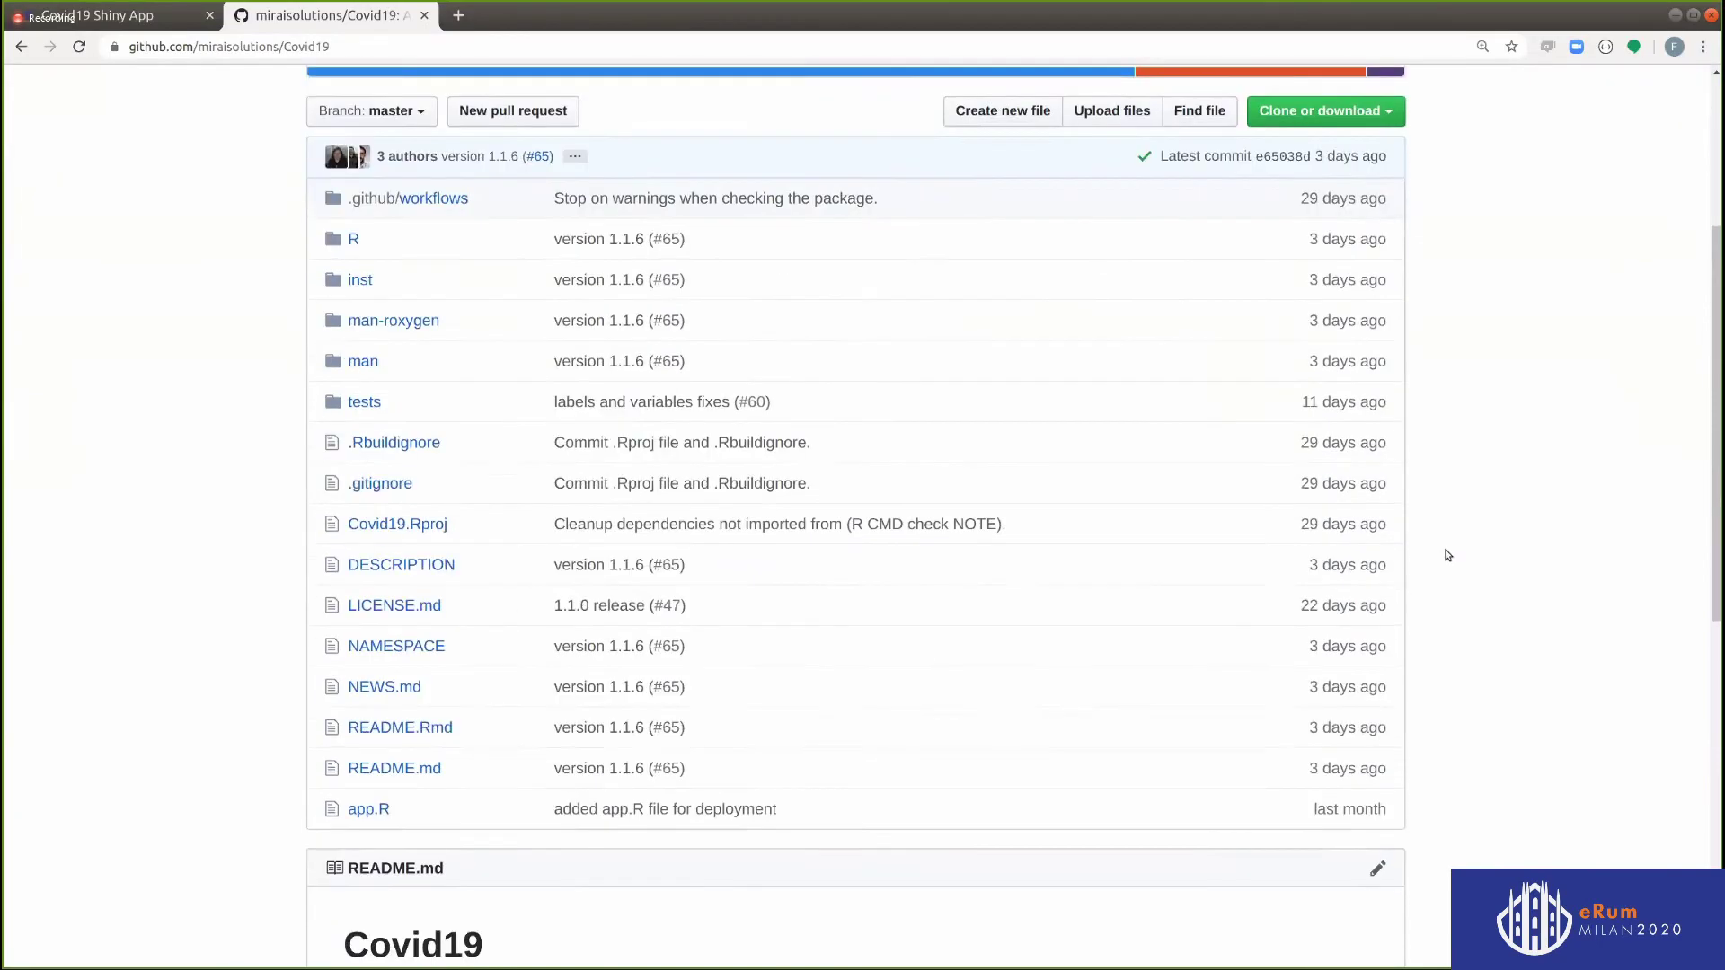
{"action": "scroll", "coordinate": [1441, 591], "scroll_direction": "down", "scroll_amount": 3}
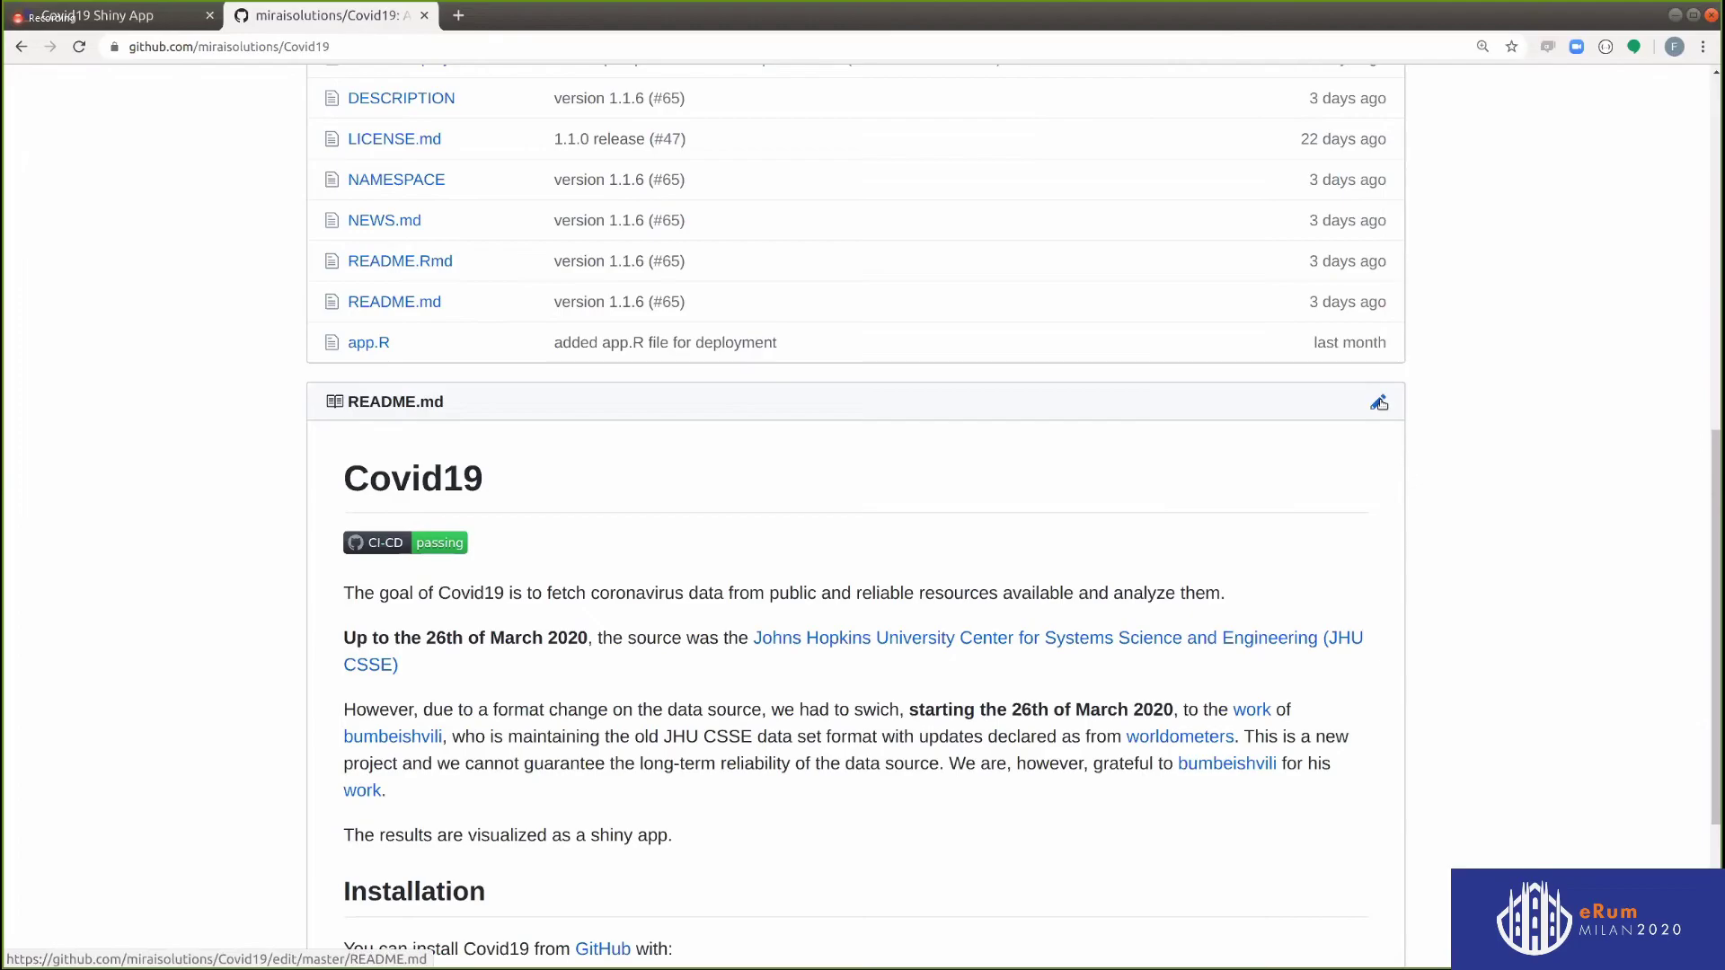
{"action": "left_click", "coordinate": [1378, 403]}
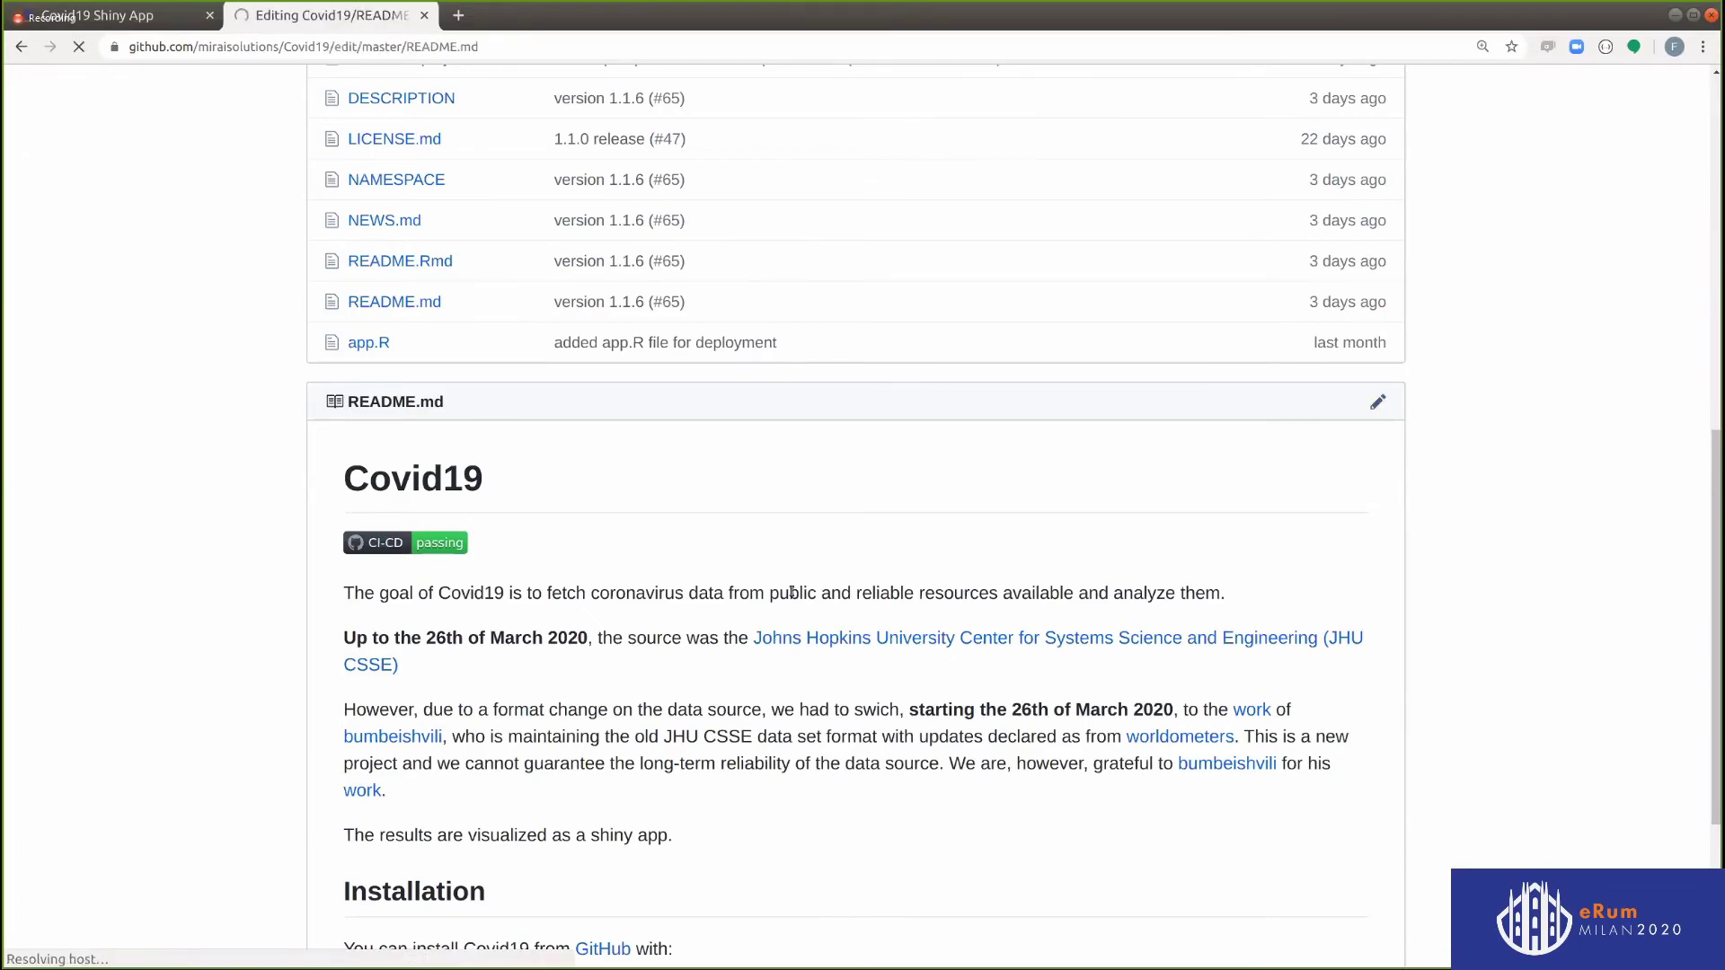
{"action": "scroll", "coordinate": [795, 588], "scroll_direction": "down", "scroll_amount": 1}
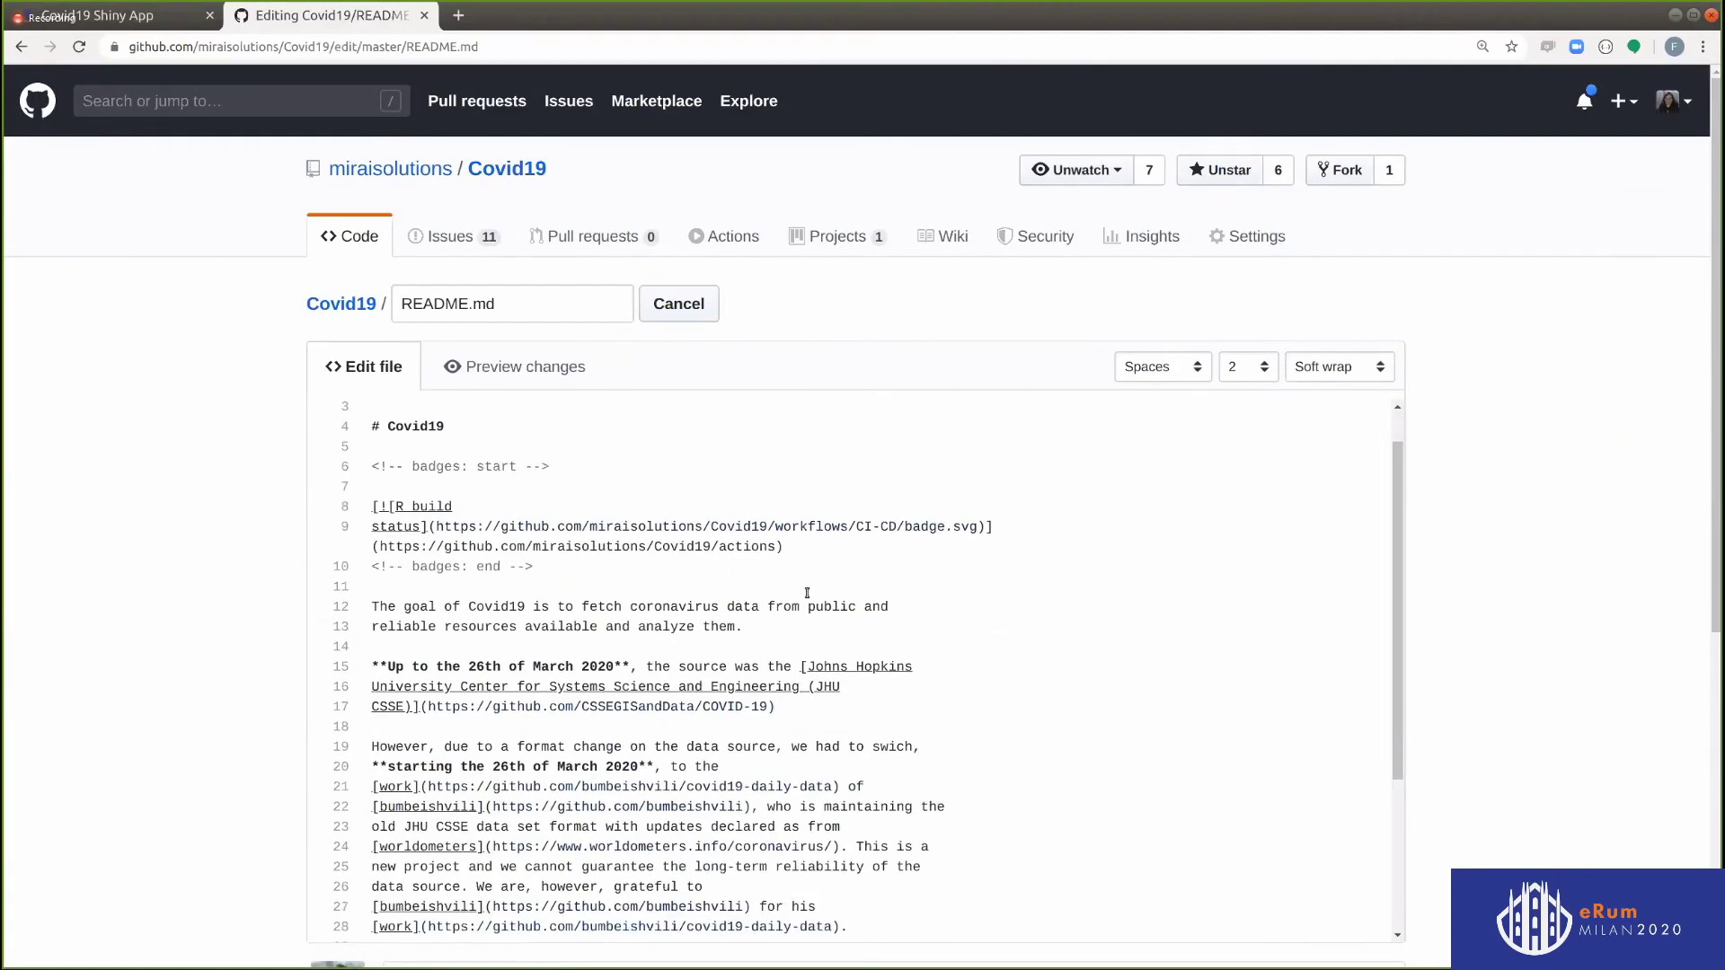
{"action": "key", "text": "Return"}
{"action": "key", "text": "ctrl+v"}
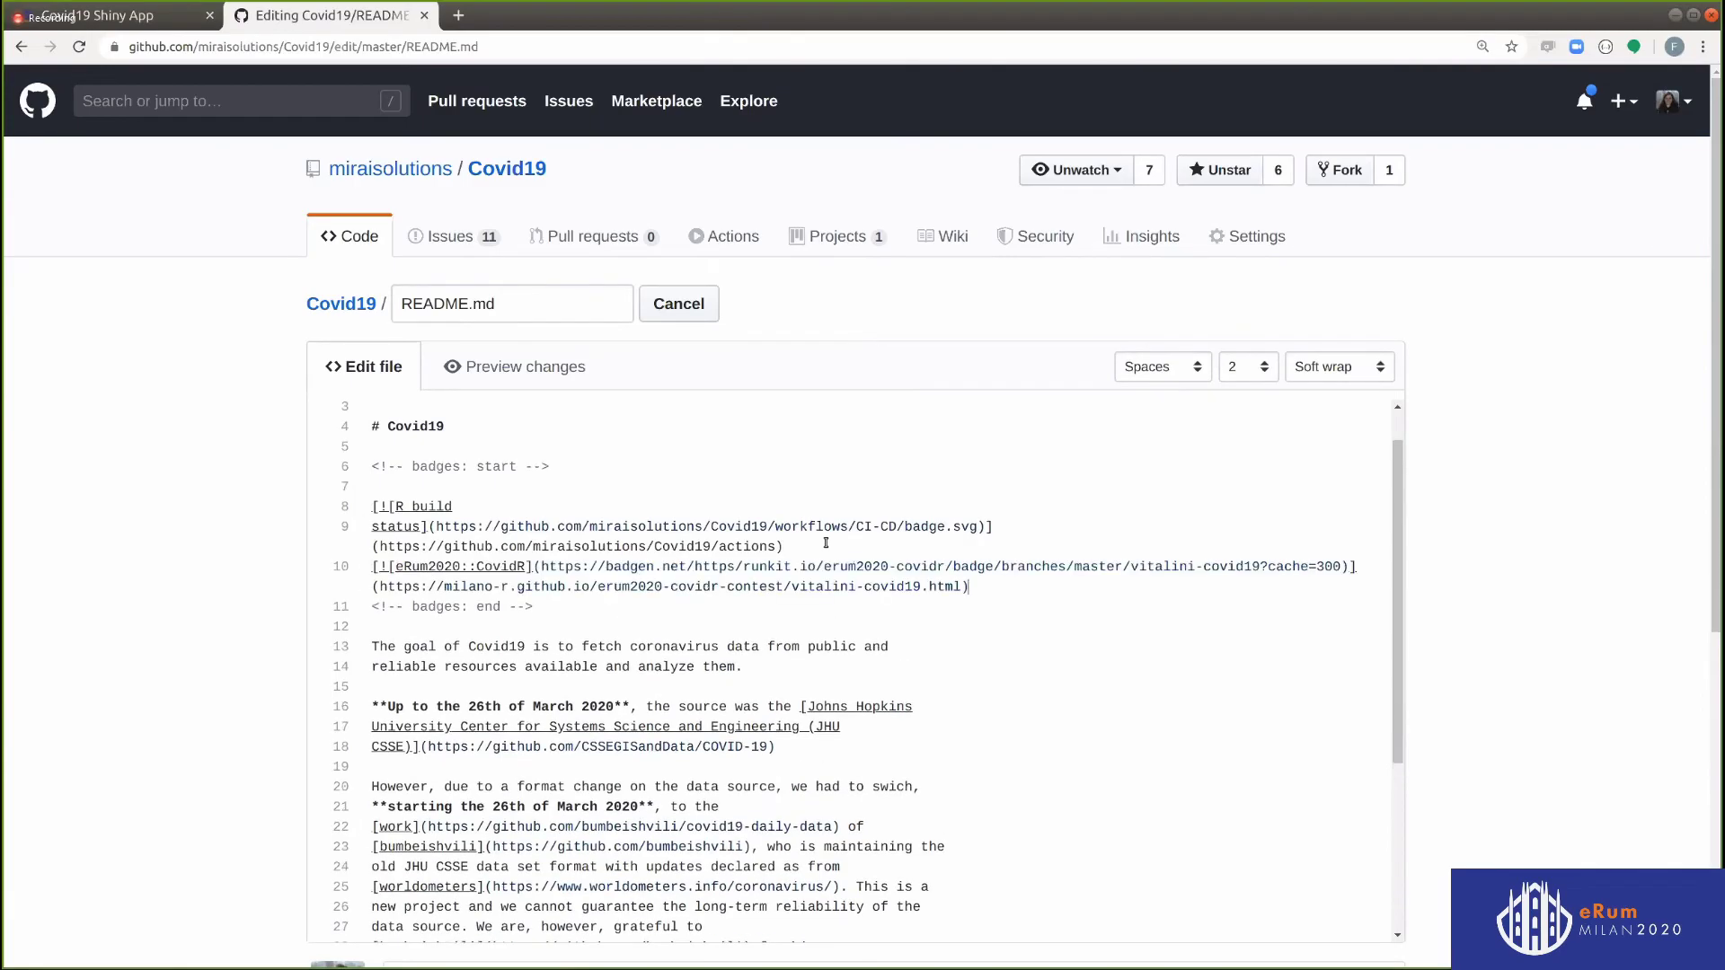
{"action": "scroll", "coordinate": [784, 617], "scroll_direction": "down", "scroll_amount": 6}
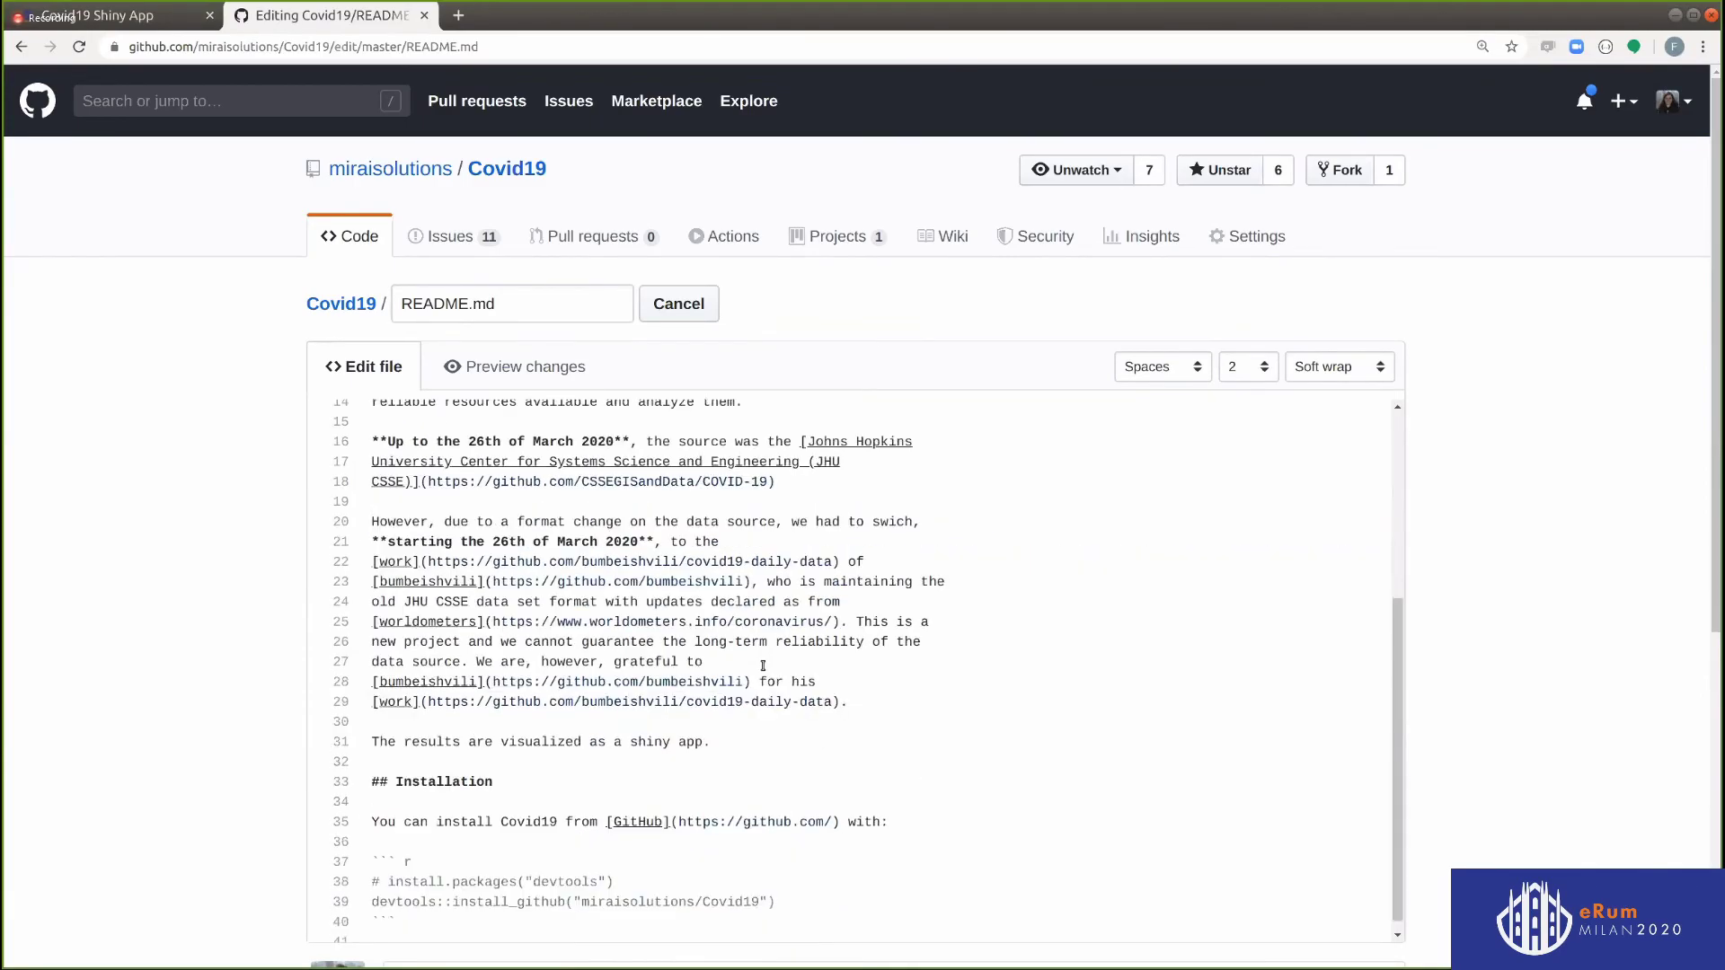
Commit the README change to master with the message 'add eRum2020 covidR badge'
{"action": "left_click", "coordinate": [491, 757]}
{"action": "type", "text": "add eRum2020 covidR badge"}
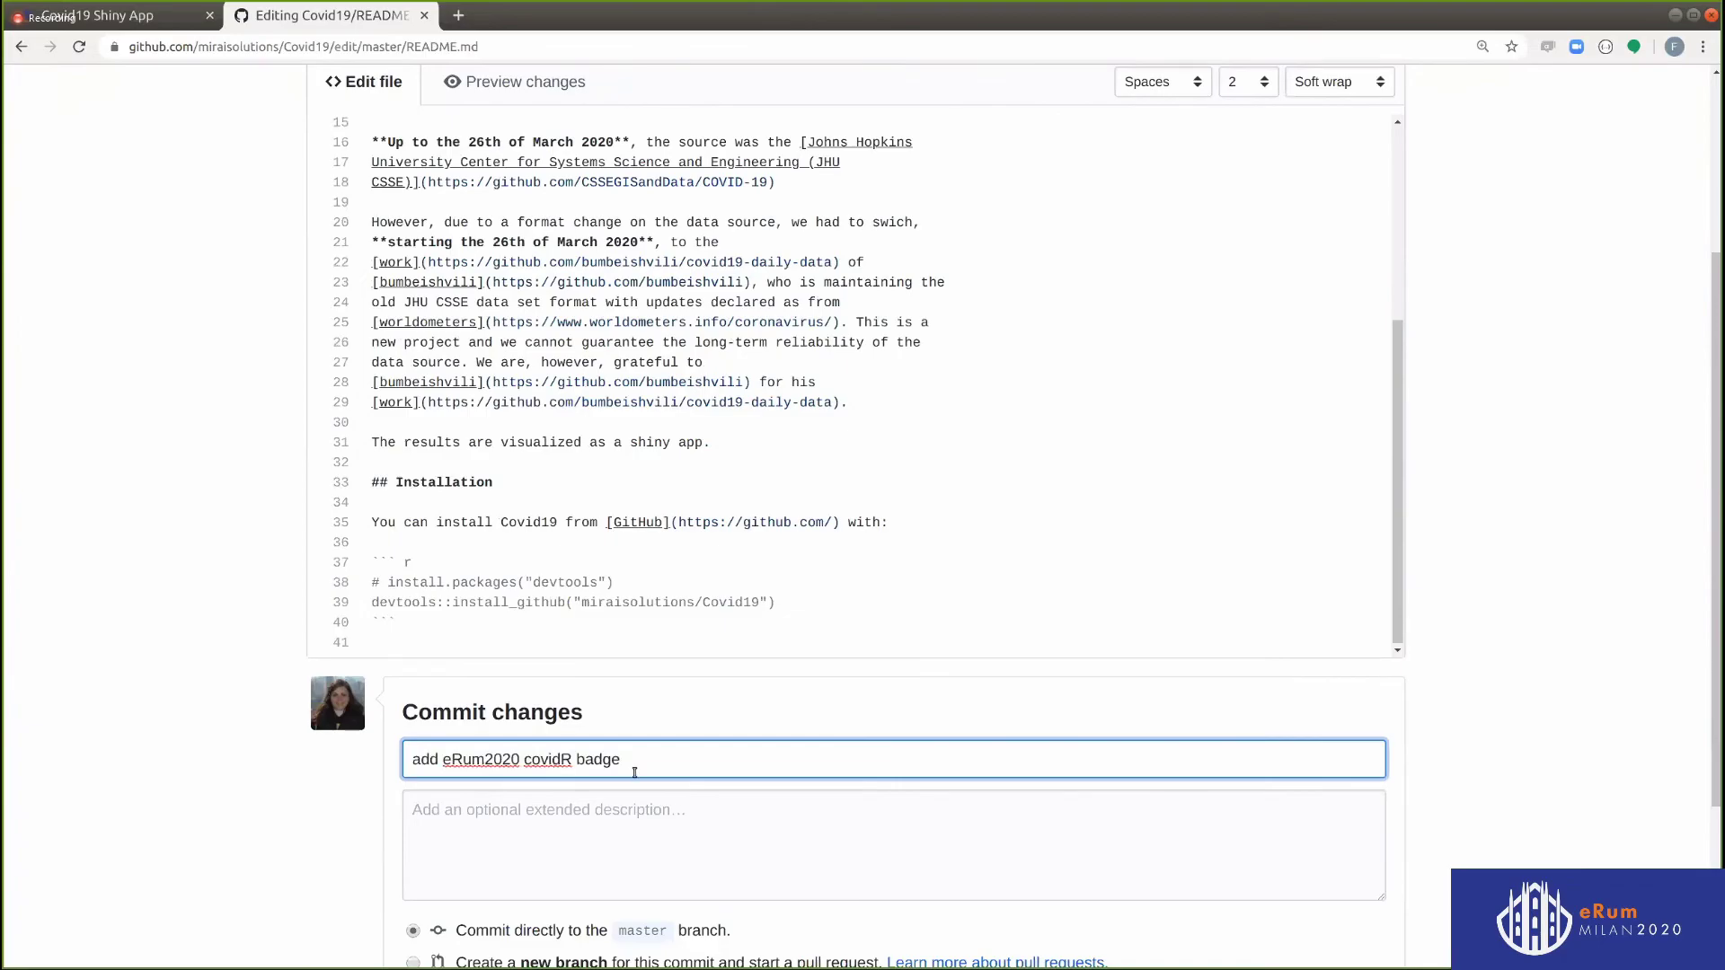
{"action": "scroll", "coordinate": [530, 791], "scroll_direction": "down", "scroll_amount": 3}
{"action": "left_click", "coordinate": [508, 783]}
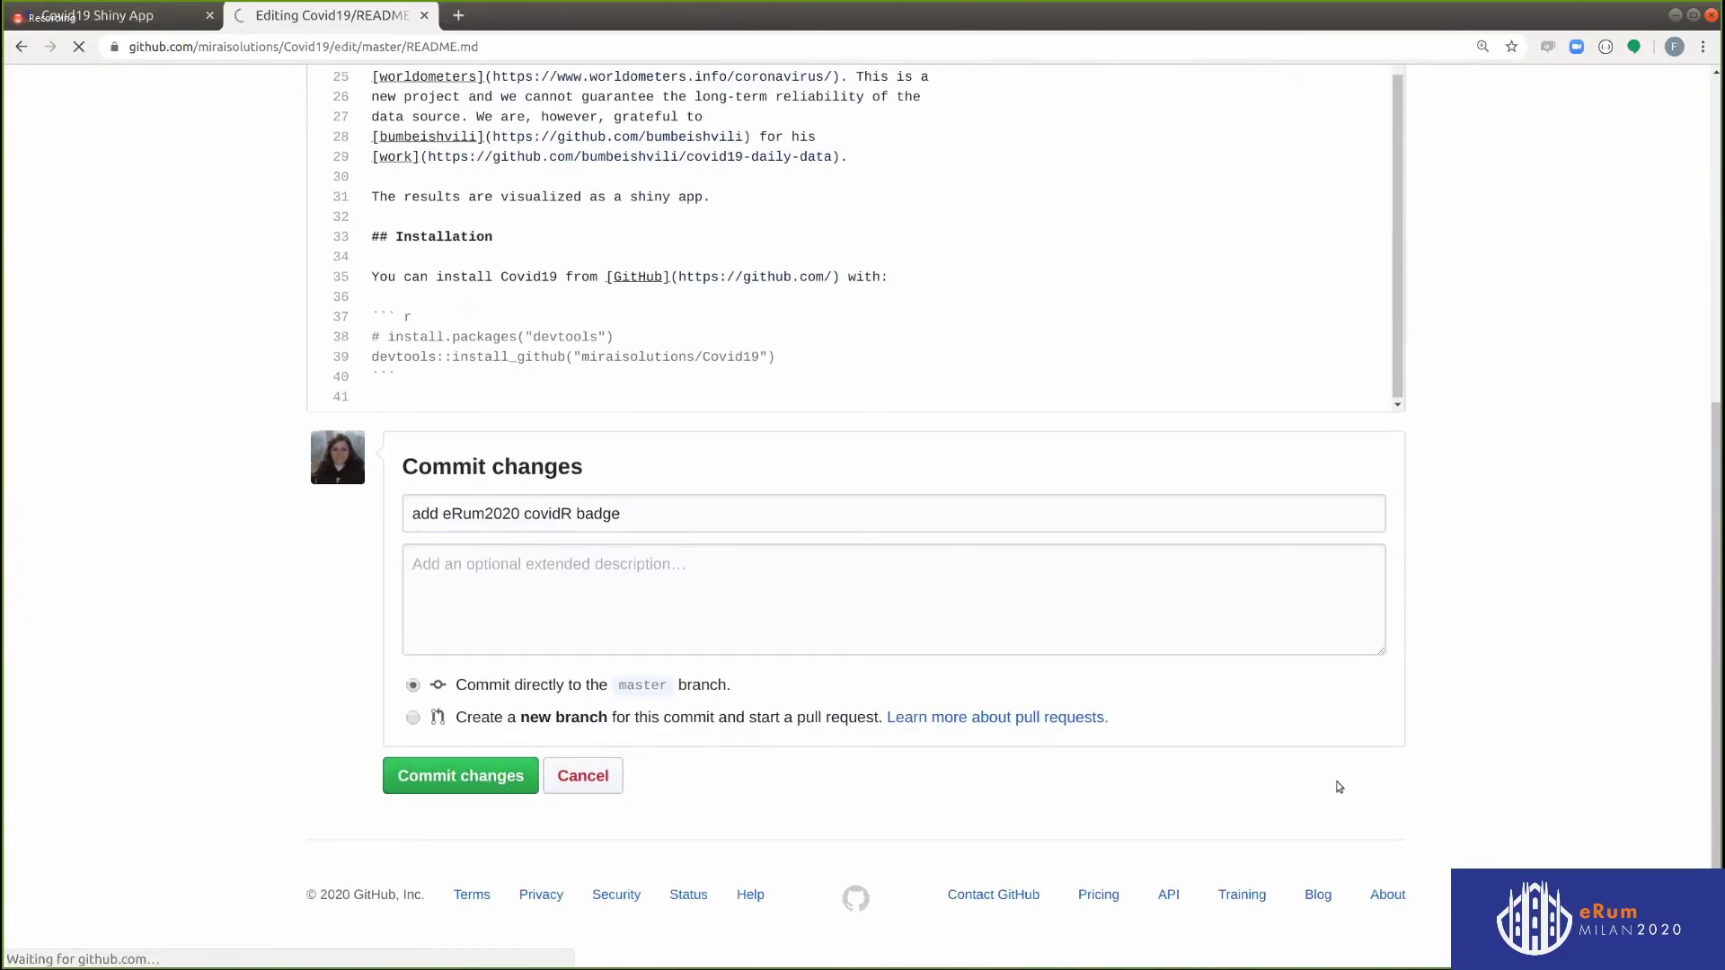